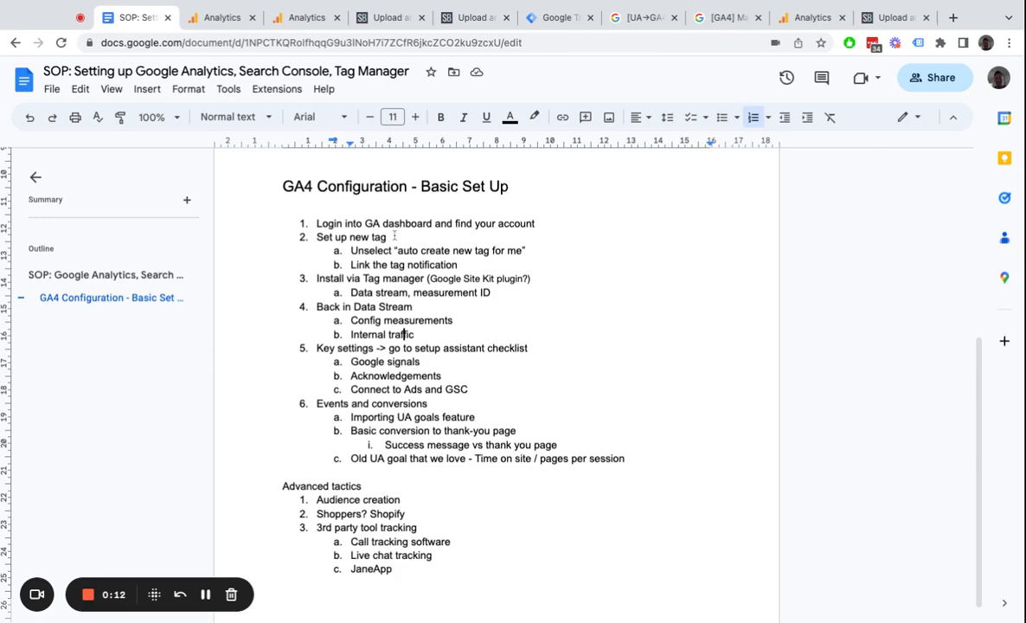
- Switch to Google Analytics and open the GA4 Setup Assistant in the admin settings of the Bookkeeper Xpert property
{"action": "left_click", "coordinate": [221, 29]}
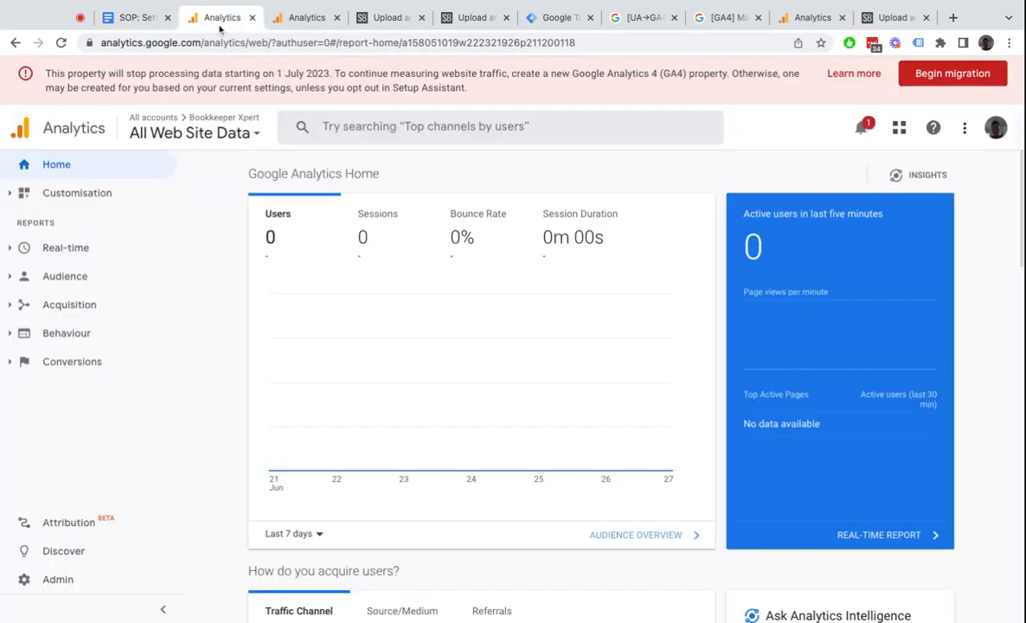
{"action": "left_click", "coordinate": [227, 129]}
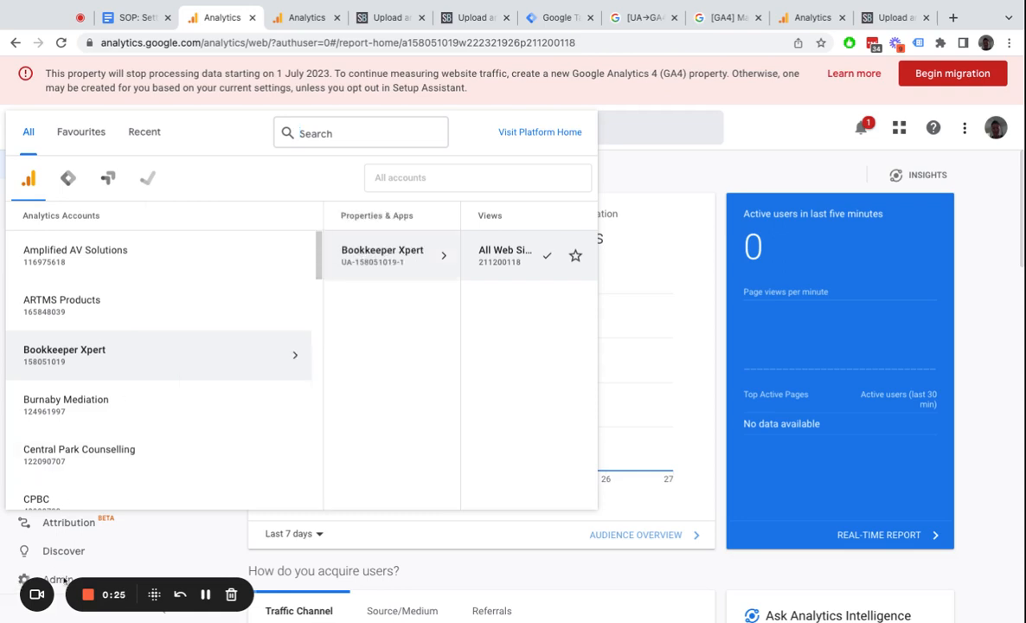
{"action": "left_click", "coordinate": [65, 579]}
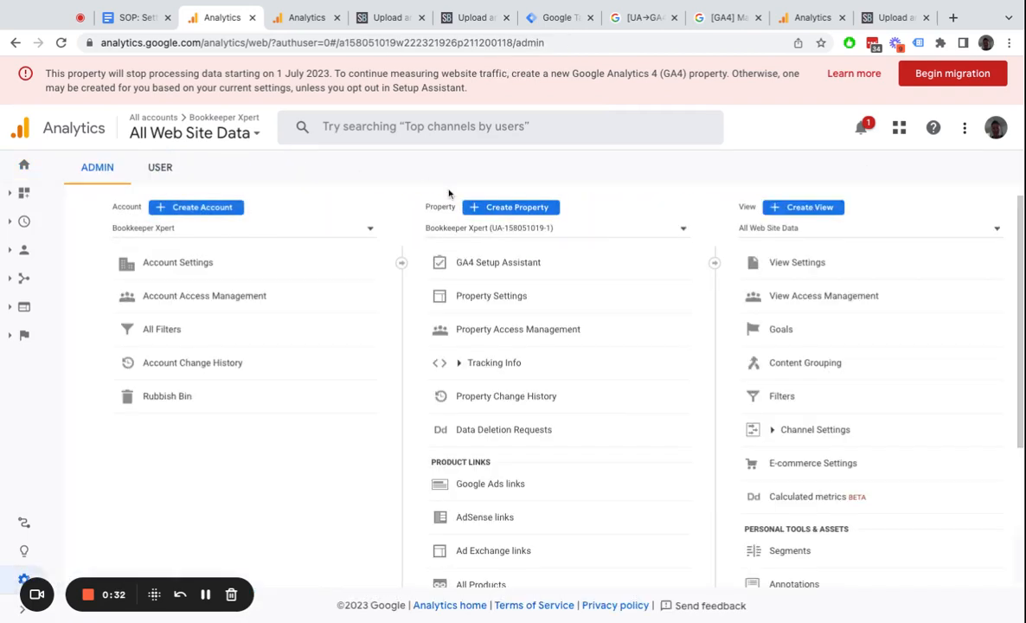
{"action": "left_click", "coordinate": [524, 271]}
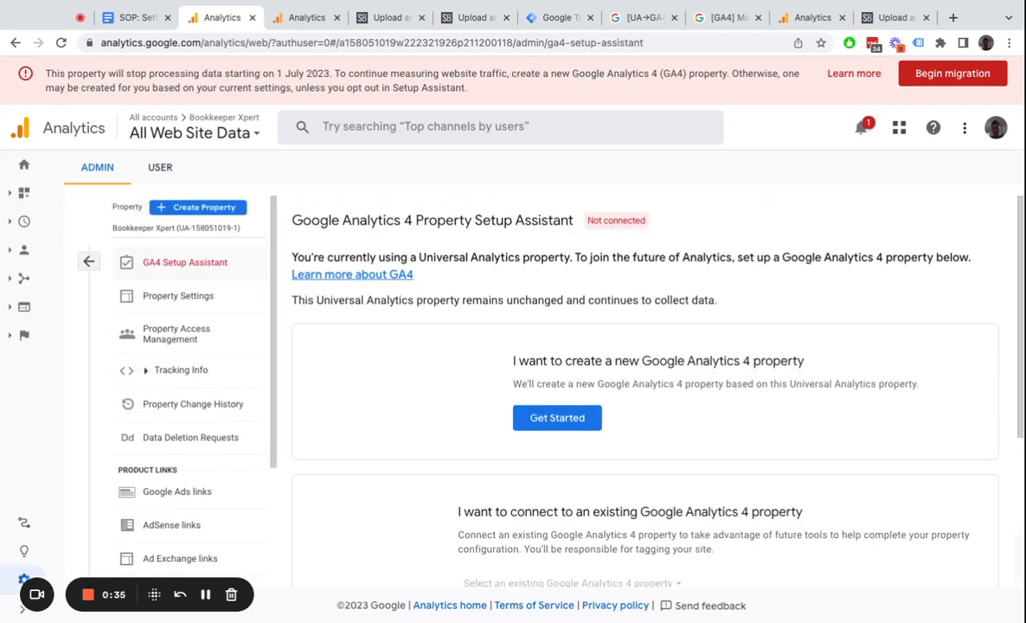
- Create a new Google Analytics 4 property with data collection through existing analytics.js and gtag.js tags left off, and confirm the Google tag setup
{"action": "scroll", "coordinate": [556, 398], "scroll_direction": "down", "scroll_amount": 3}
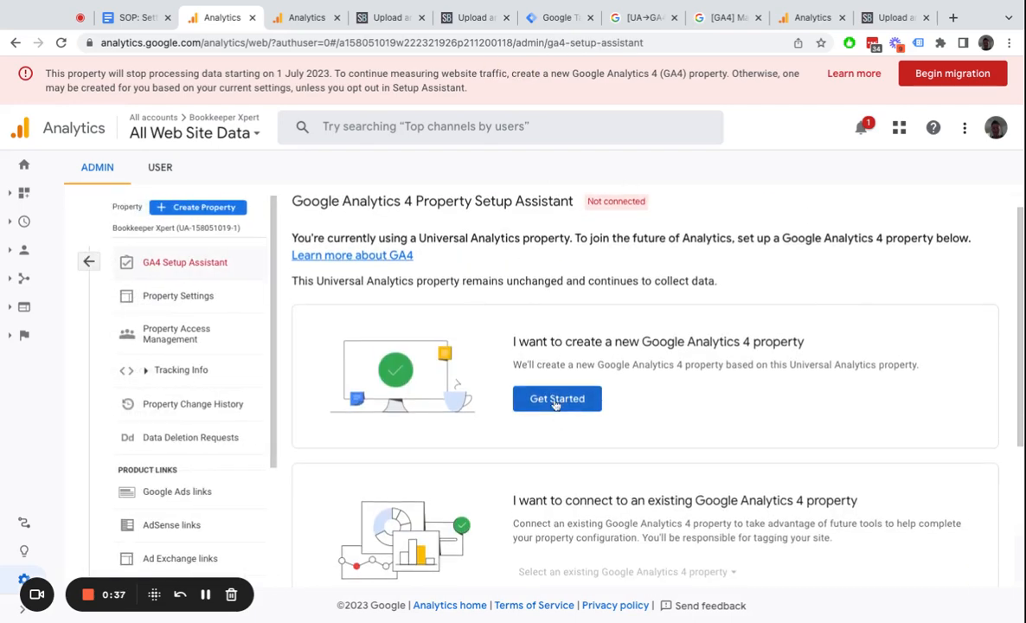
{"action": "left_click", "coordinate": [556, 311]}
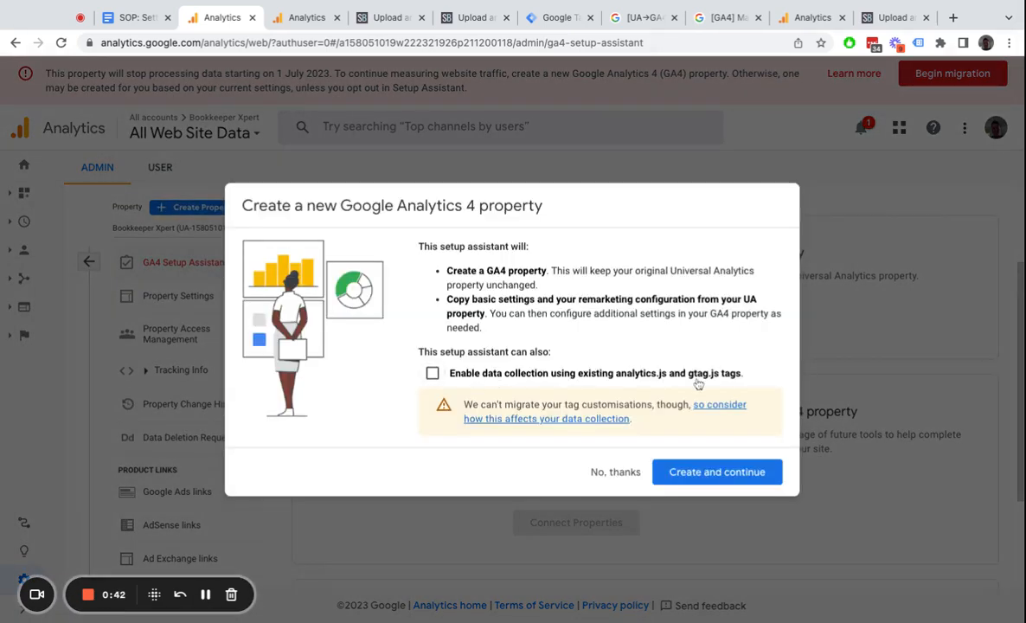
{"action": "left_click", "coordinate": [691, 472]}
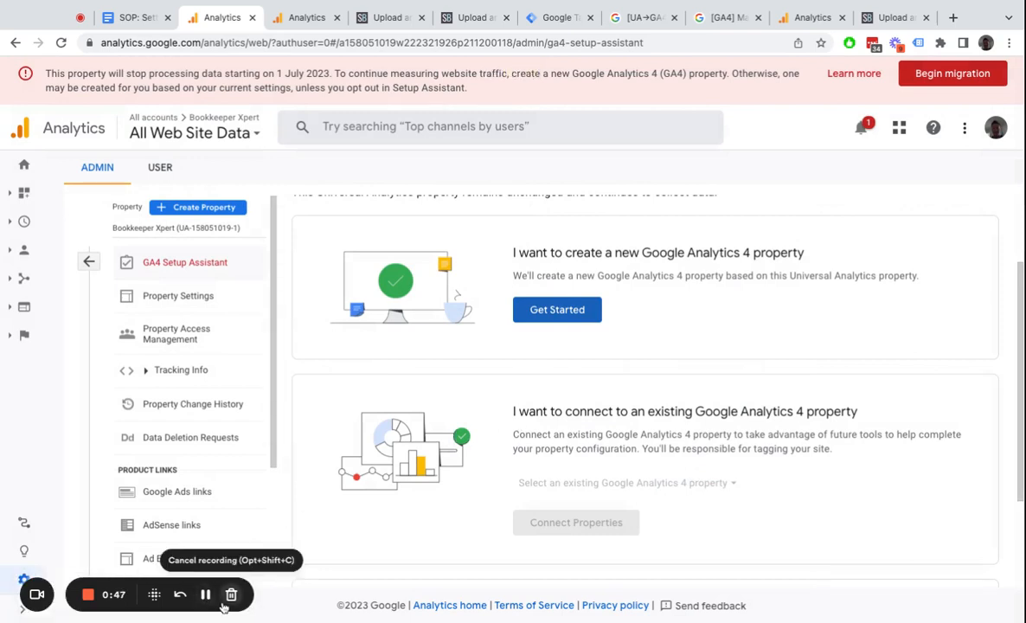
{"action": "left_click", "coordinate": [205, 594]}
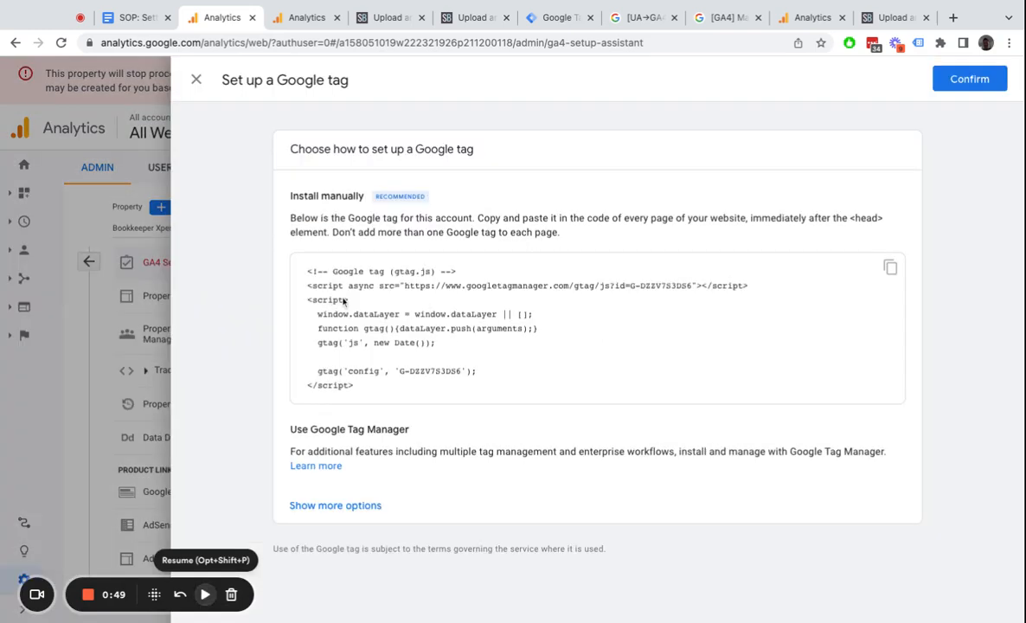
{"action": "key", "text": "alt+shift+p"}
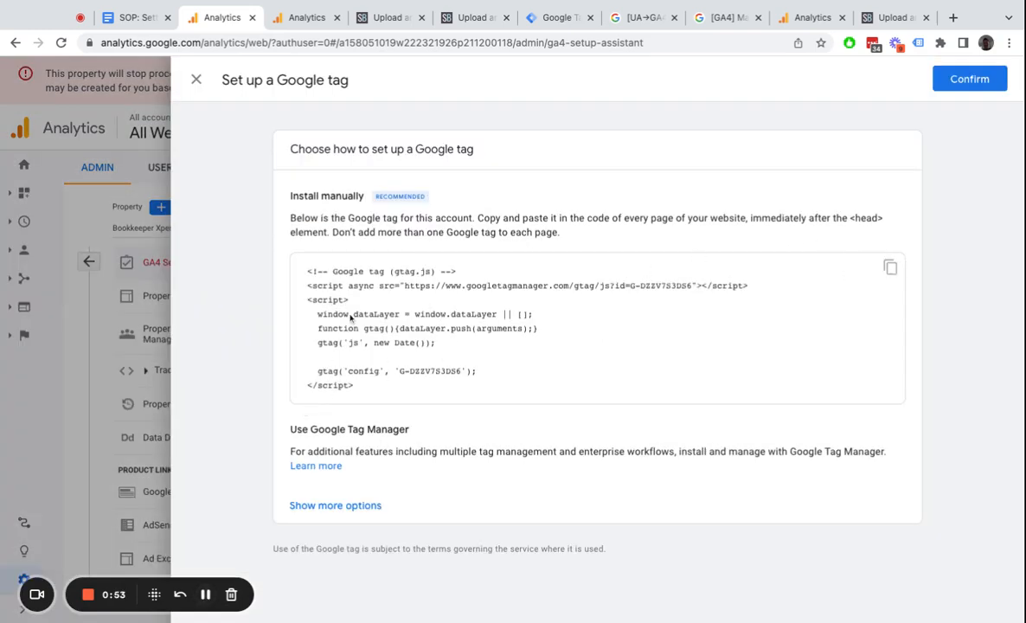
{"action": "left_click", "coordinate": [969, 80]}
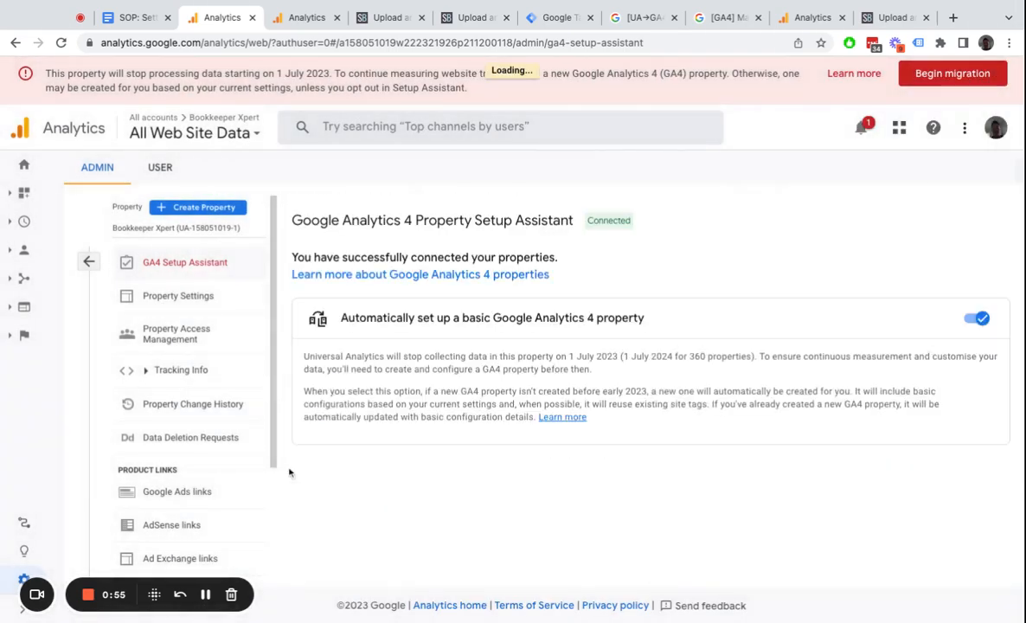
- View the Snipboard screenshot about automatic GA4 configuration, then turn off automatic setup of a basic Google Analytics 4 property in the Setup Assistant
{"action": "left_click", "coordinate": [205, 594]}
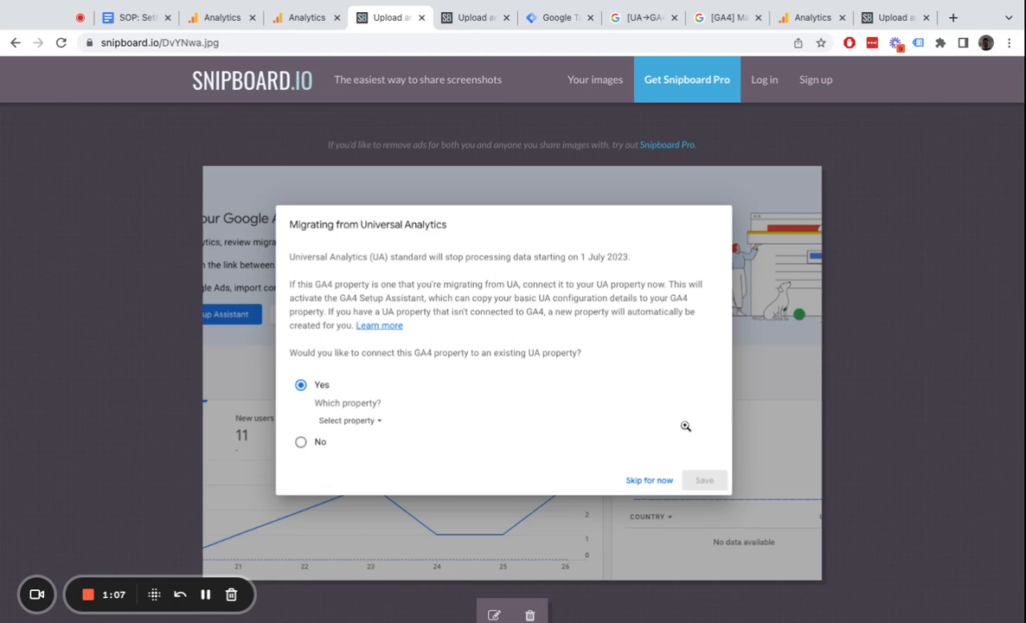
{"action": "left_click", "coordinate": [465, 17]}
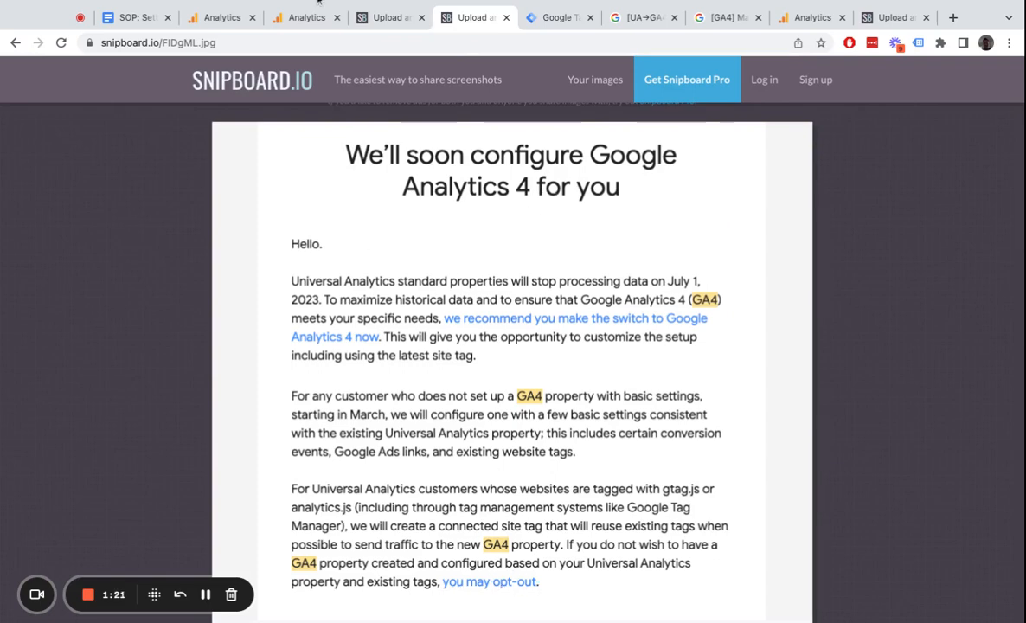
{"action": "left_click", "coordinate": [214, 18]}
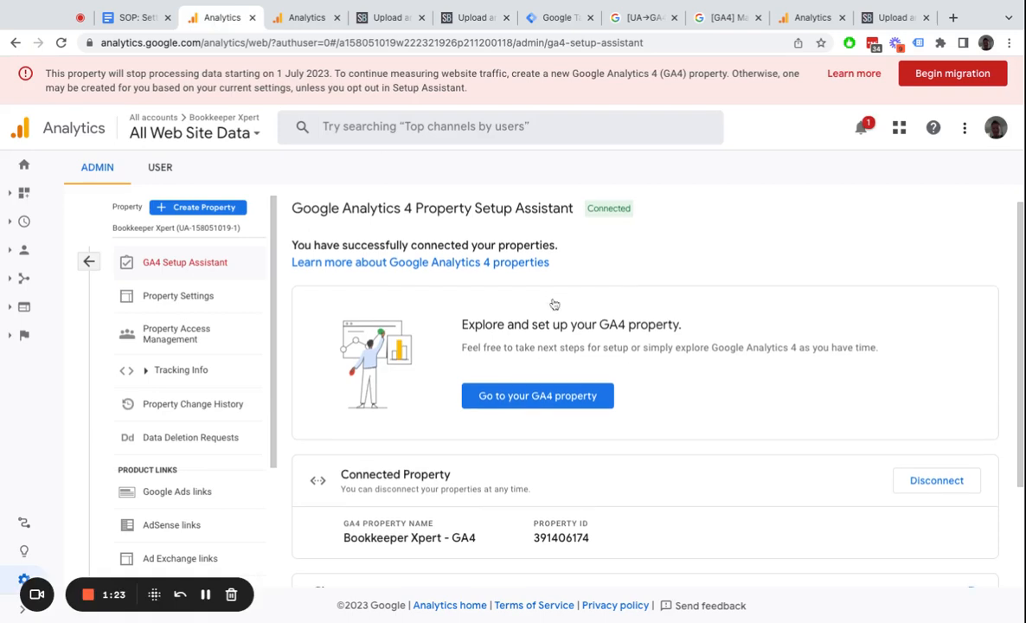
{"action": "scroll", "coordinate": [553, 303], "scroll_direction": "down", "scroll_amount": 2}
{"action": "scroll", "coordinate": [553, 303], "scroll_direction": "down", "scroll_amount": 1}
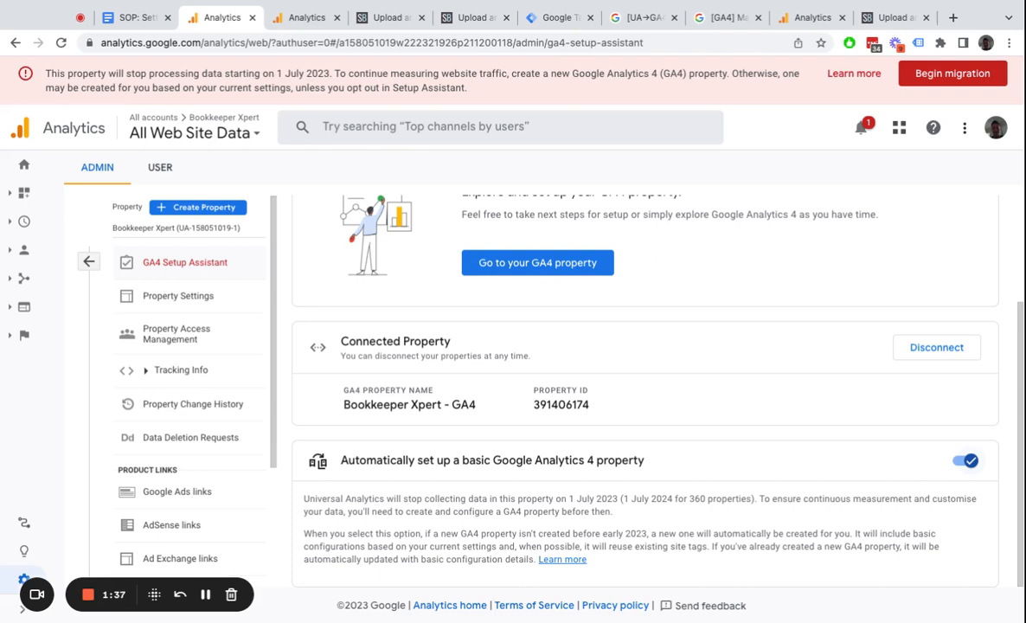
{"action": "left_click", "coordinate": [964, 460]}
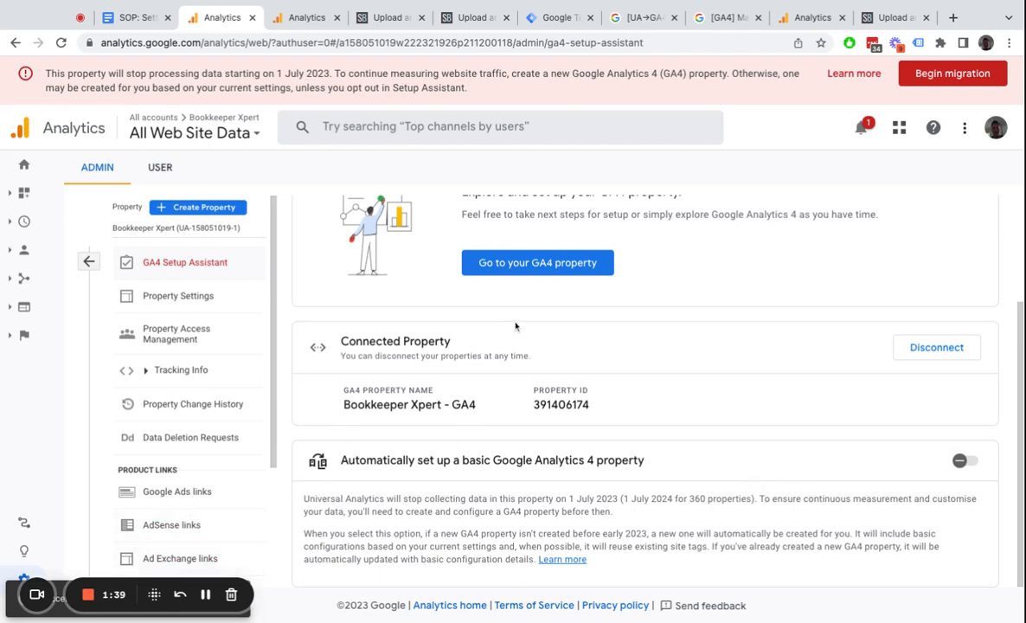
- Open the connected Bookkeeper Xpert - GA4 property from the Setup Assistant, keeping the Universal Analytics page in view
{"action": "left_click", "coordinate": [491, 264]}
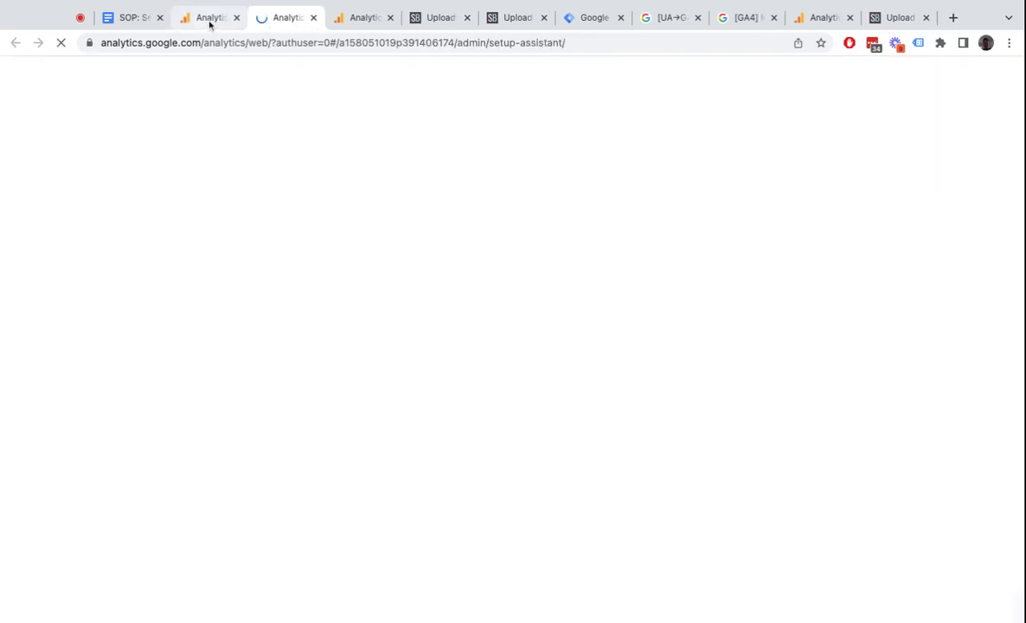
{"action": "left_click", "coordinate": [211, 21]}
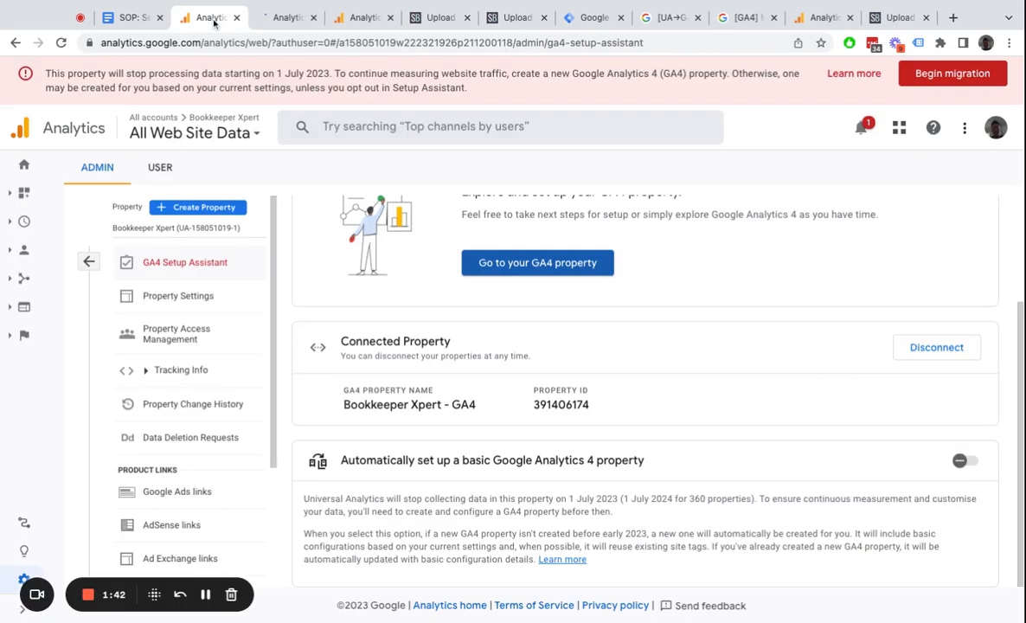
{"action": "left_click", "coordinate": [206, 595]}
{"action": "left_click", "coordinate": [206, 595]}
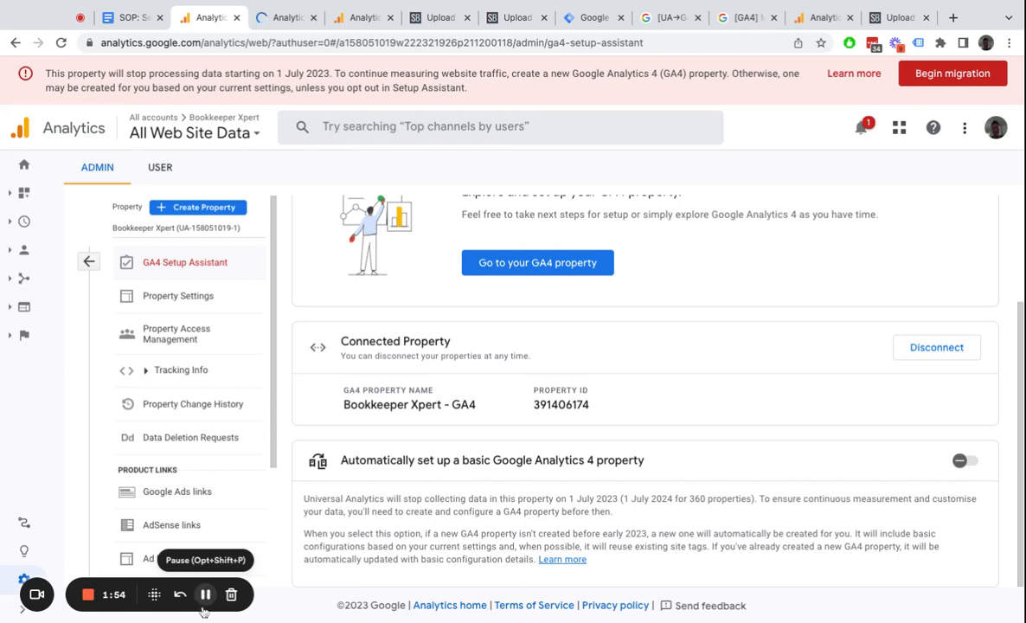
- Switch to the SOP document in Google Docs and review the instruction on installing via Tag Manager or the Google Site Kit plugin
{"action": "key", "text": "ctrl+Tab"}
{"action": "left_click", "coordinate": [128, 17]}
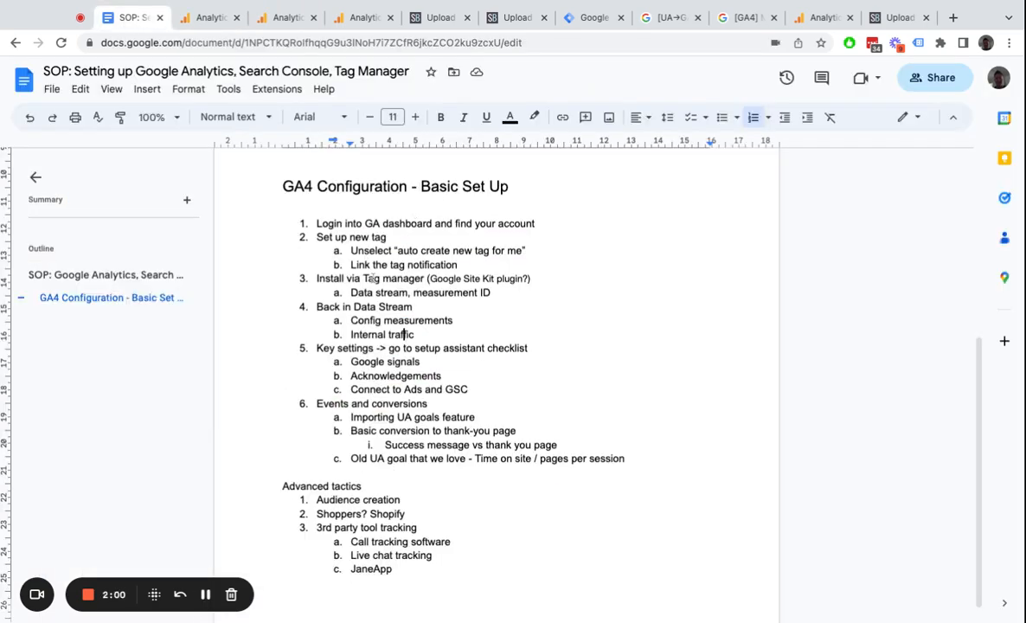
{"action": "double_click", "coordinate": [352, 279]}
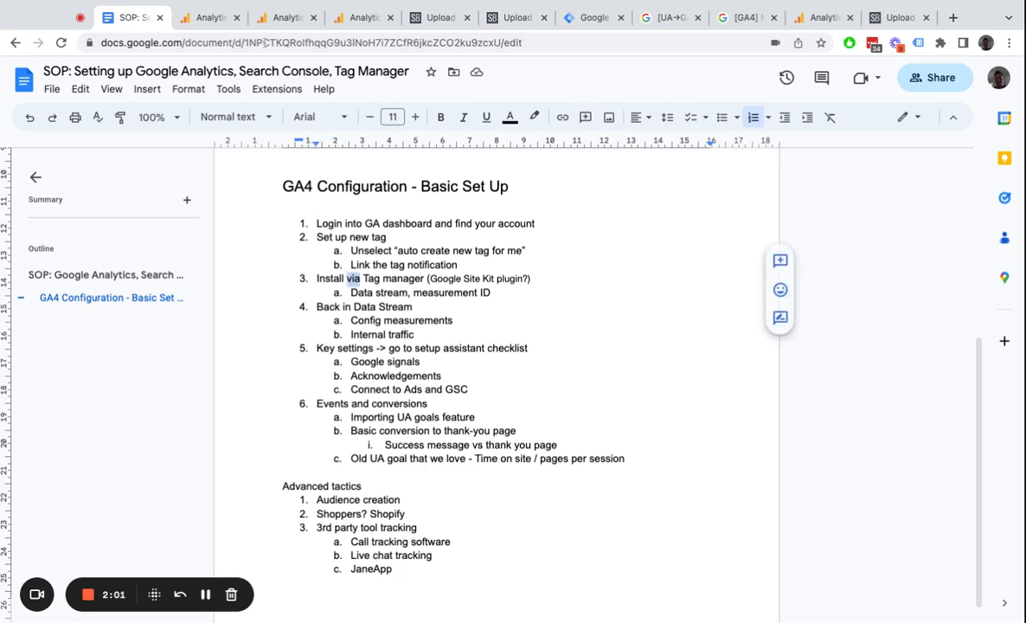
{"action": "left_click", "coordinate": [439, 278]}
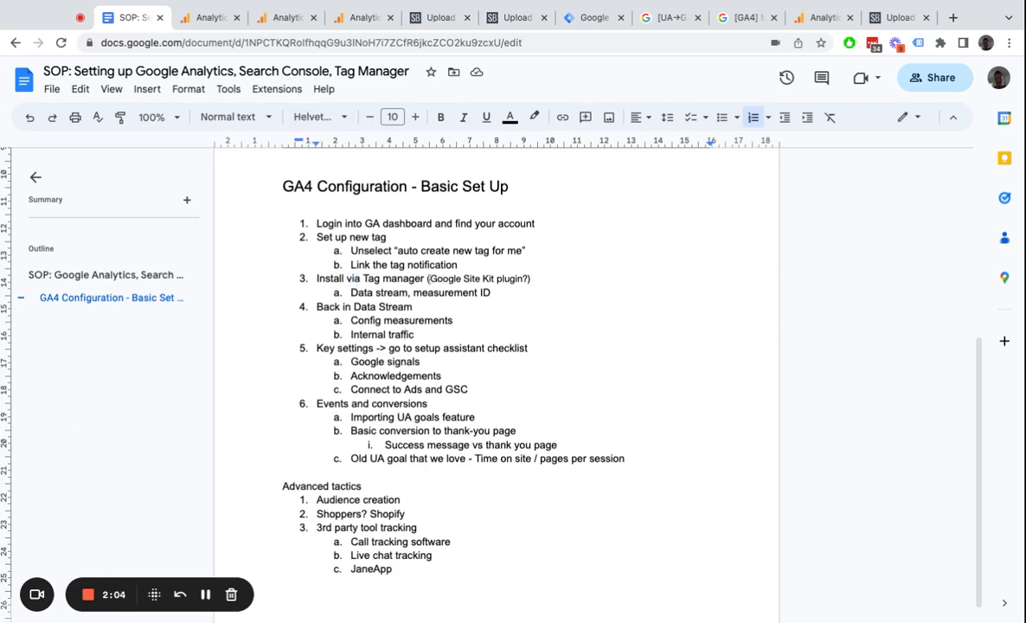
{"action": "left_click_drag", "start_coordinate": [431, 278], "coordinate": [495, 278]}
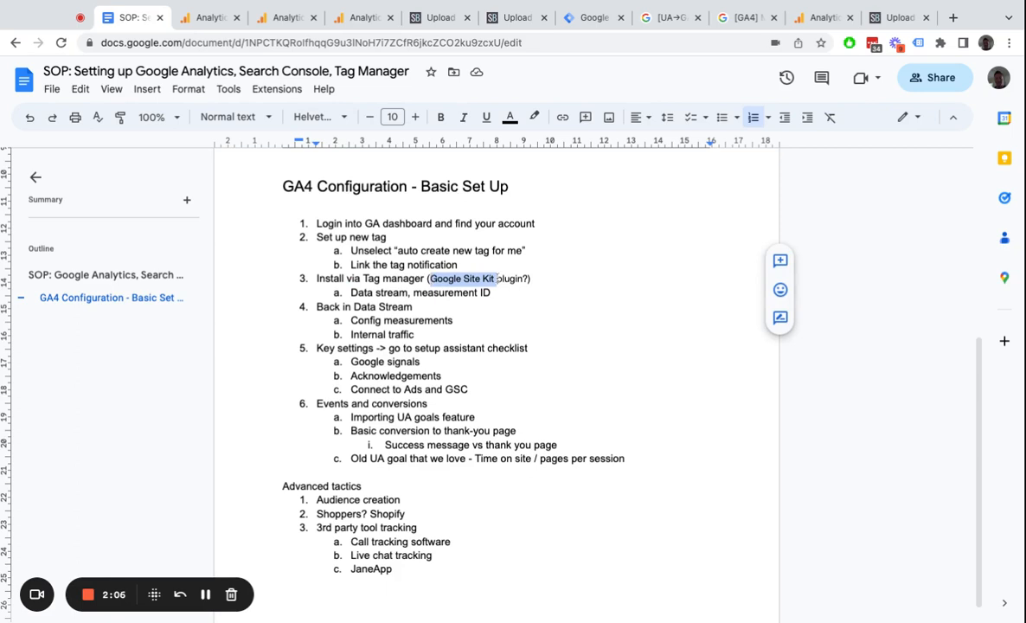
{"action": "left_click", "coordinate": [554, 270]}
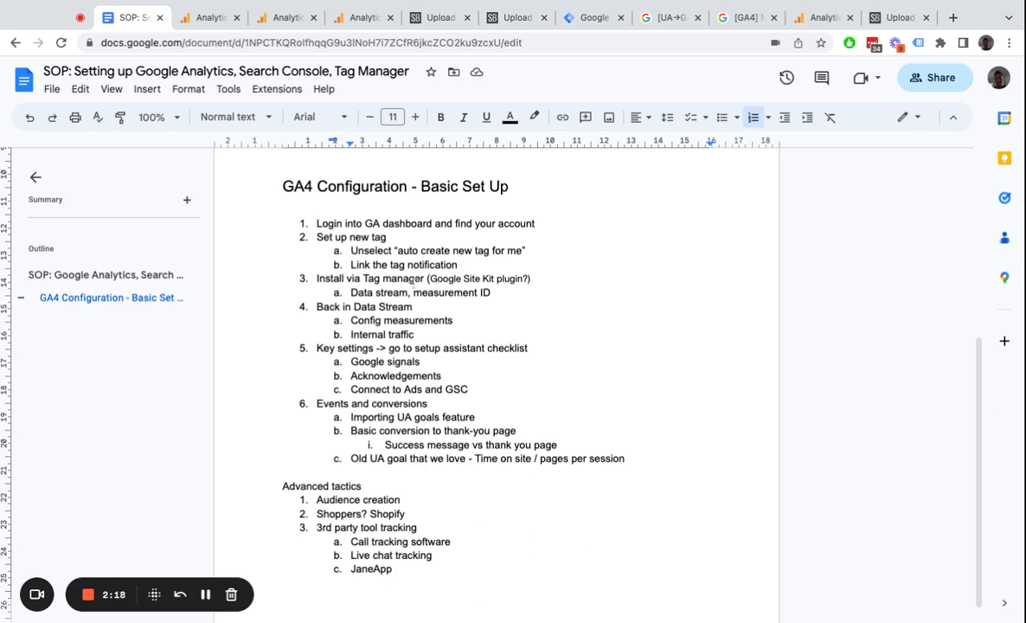
{"action": "left_click", "coordinate": [389, 277]}
- Close the Universal Analytics page and copy the measurement ID from the Bookkeeper Xpert - GA4 web data stream
{"action": "left_click", "coordinate": [216, 21]}
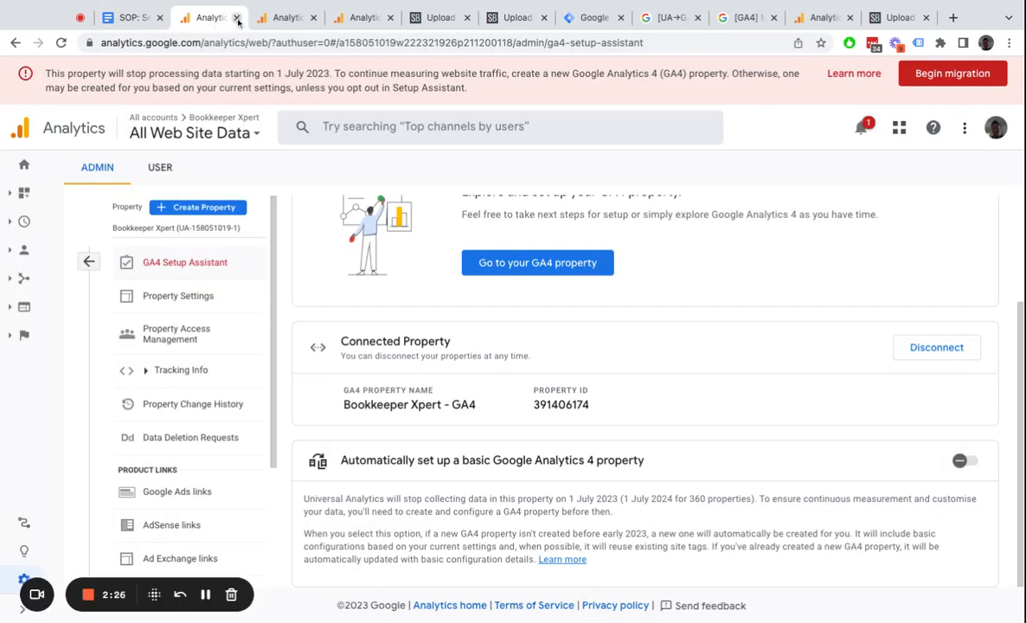
{"action": "left_click", "coordinate": [236, 17]}
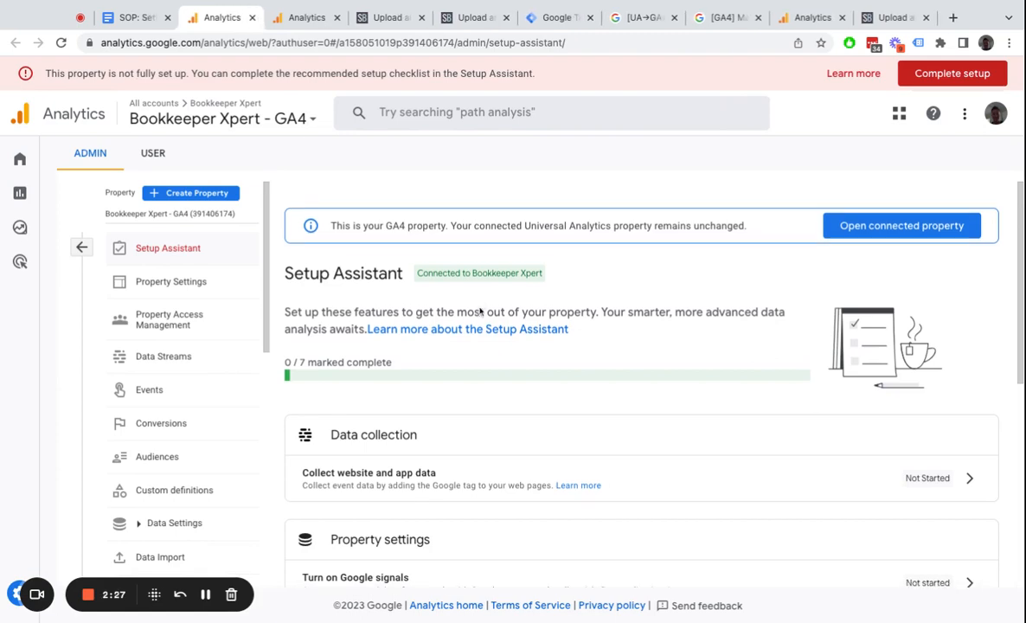
{"action": "left_click", "coordinate": [206, 365]}
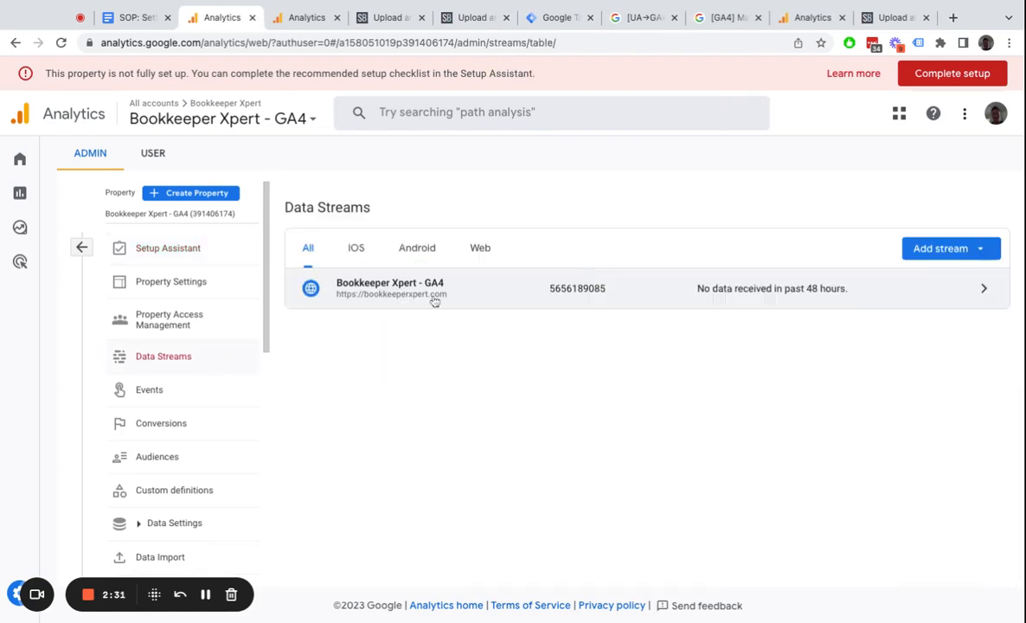
{"action": "left_click", "coordinate": [403, 280]}
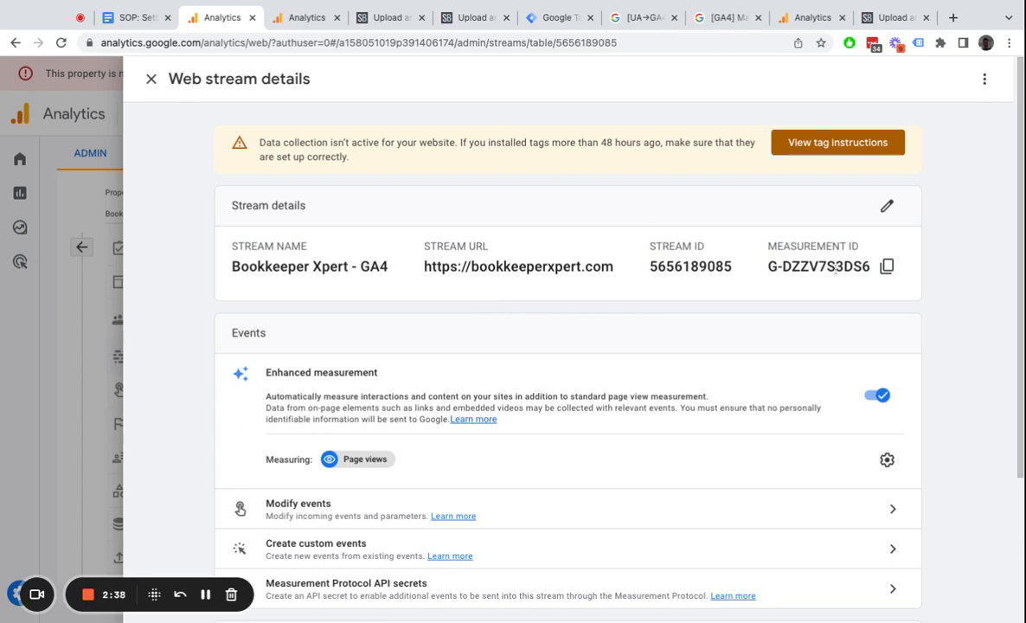
{"action": "left_click", "coordinate": [886, 268]}
- Switch to Google Tag Manager and start a new tag named GA4 with the tag type Google Analytics: GA4 Configuration
{"action": "left_click", "coordinate": [555, 10]}
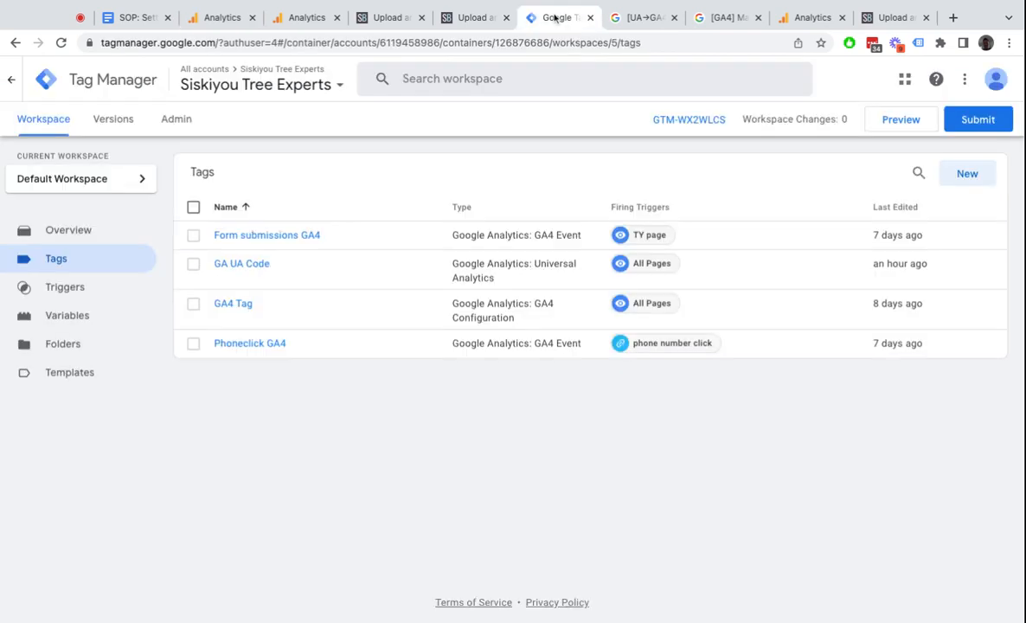
{"action": "left_click", "coordinate": [967, 173]}
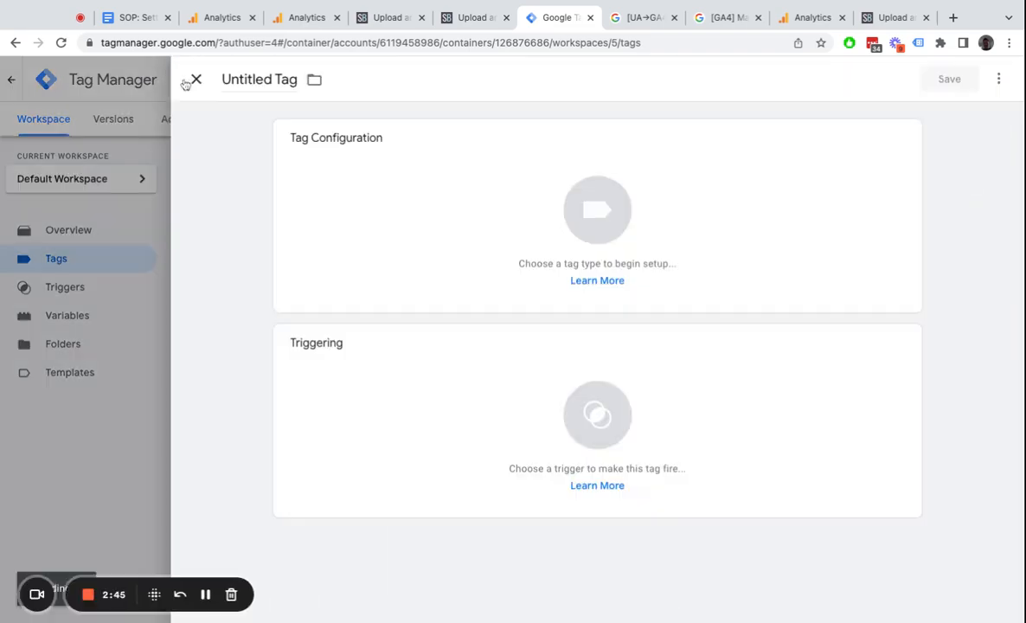
{"action": "left_click", "coordinate": [195, 79]}
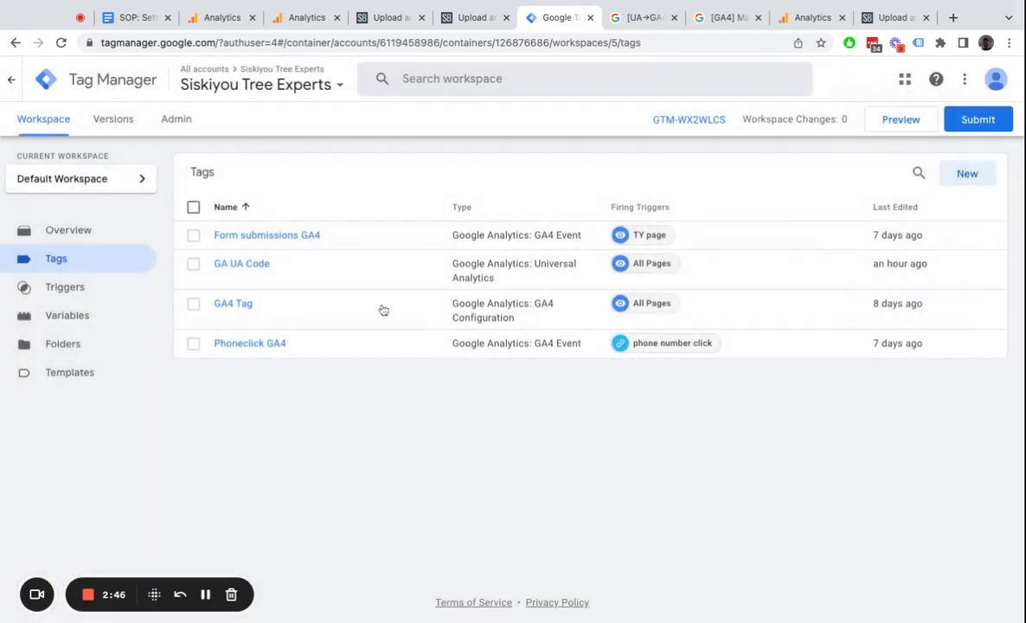
{"action": "left_click", "coordinate": [964, 174]}
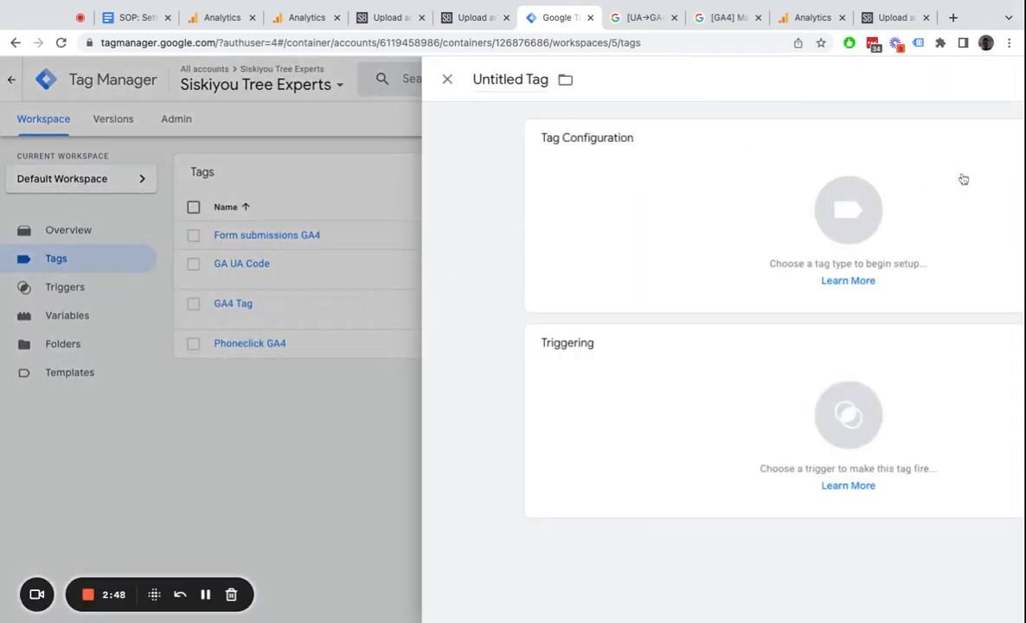
{"action": "left_click", "coordinate": [253, 79]}
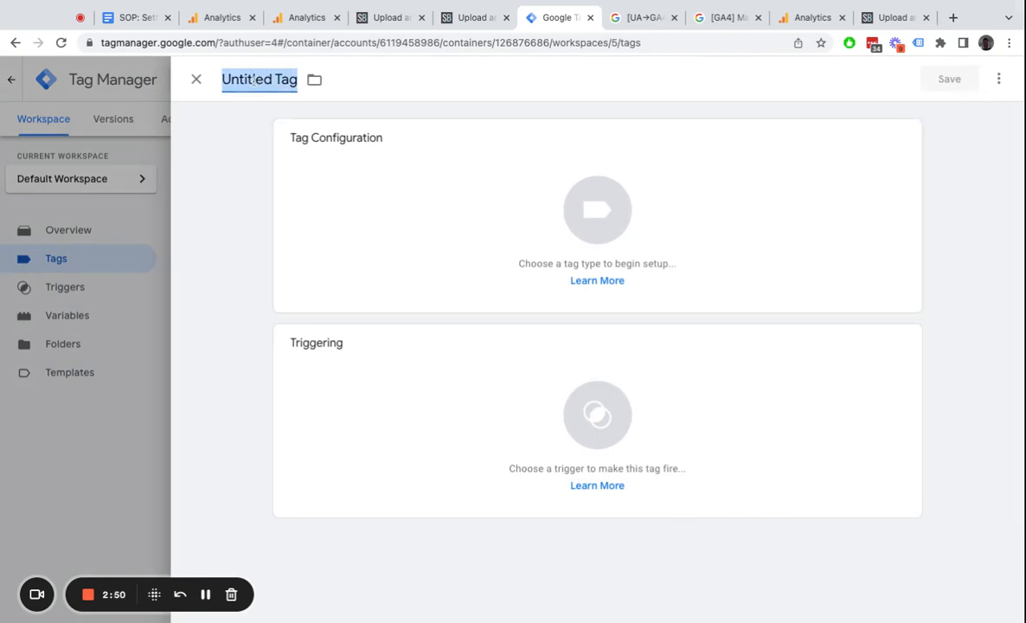
{"action": "type", "text": "GA4"}
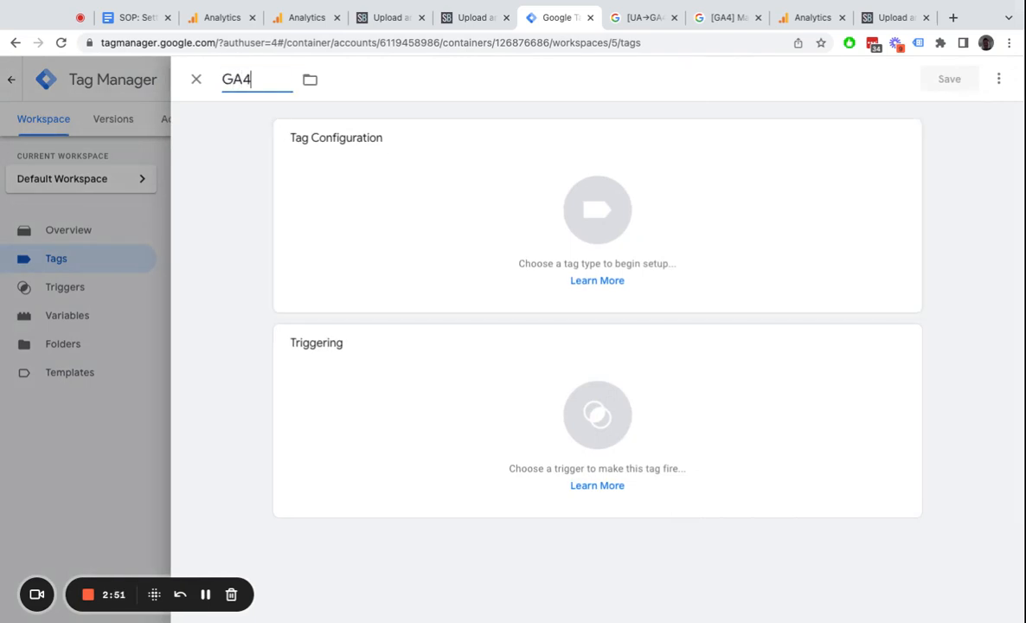
{"action": "left_click", "coordinate": [435, 162]}
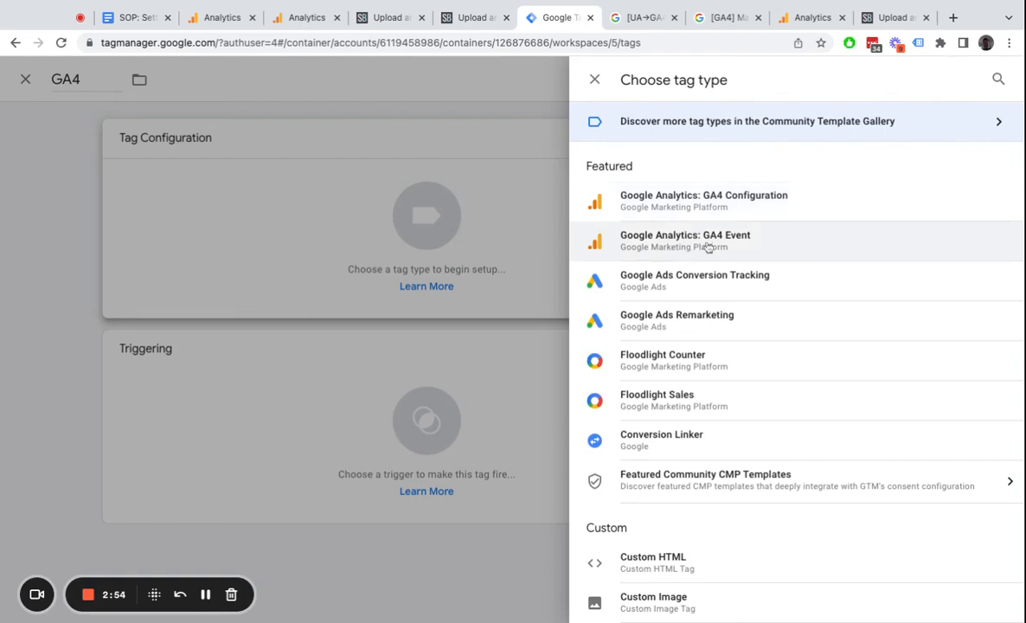
{"action": "left_click", "coordinate": [704, 208]}
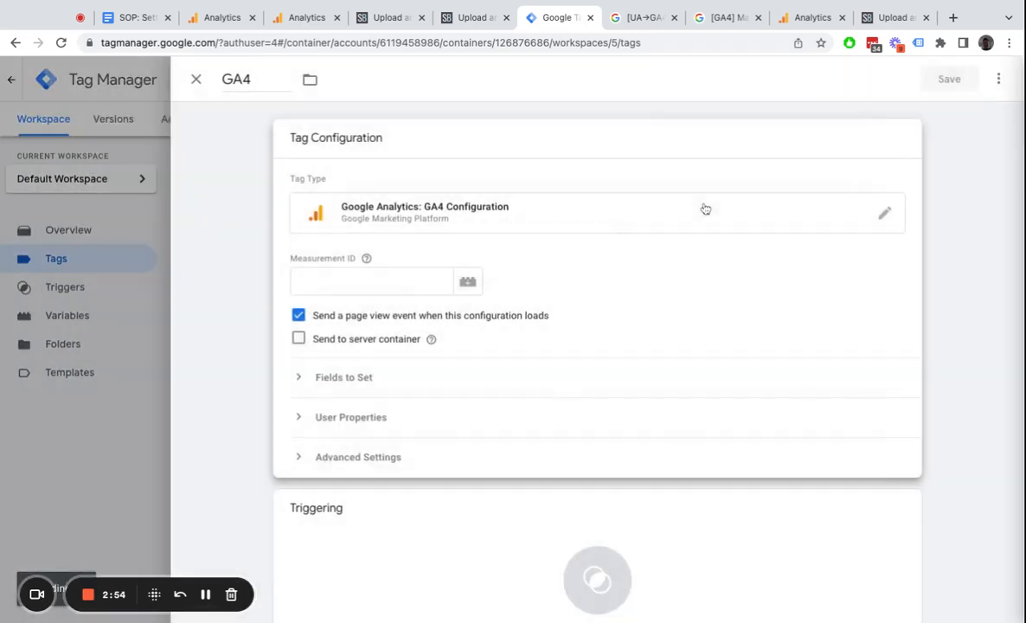
- Paste the copied measurement ID into the GA4 tag and set it to fire on the All Pages trigger
{"action": "left_click", "coordinate": [390, 282]}
{"action": "key", "text": "super+v"}
{"action": "scroll", "coordinate": [229, 263], "scroll_direction": "down", "scroll_amount": 2}
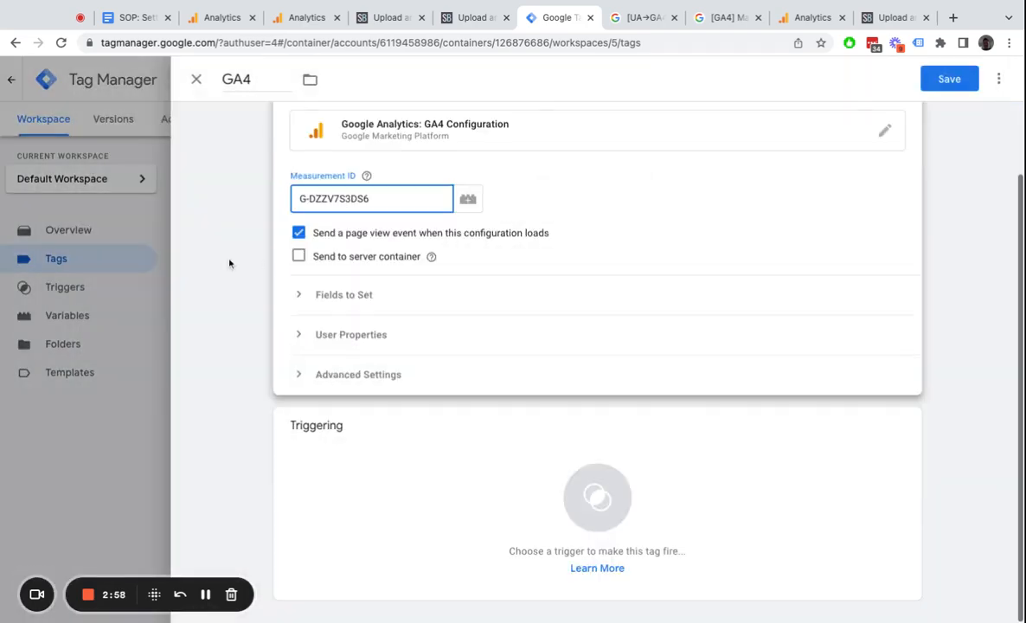
{"action": "left_click", "coordinate": [380, 478]}
{"action": "left_click", "coordinate": [457, 318]}
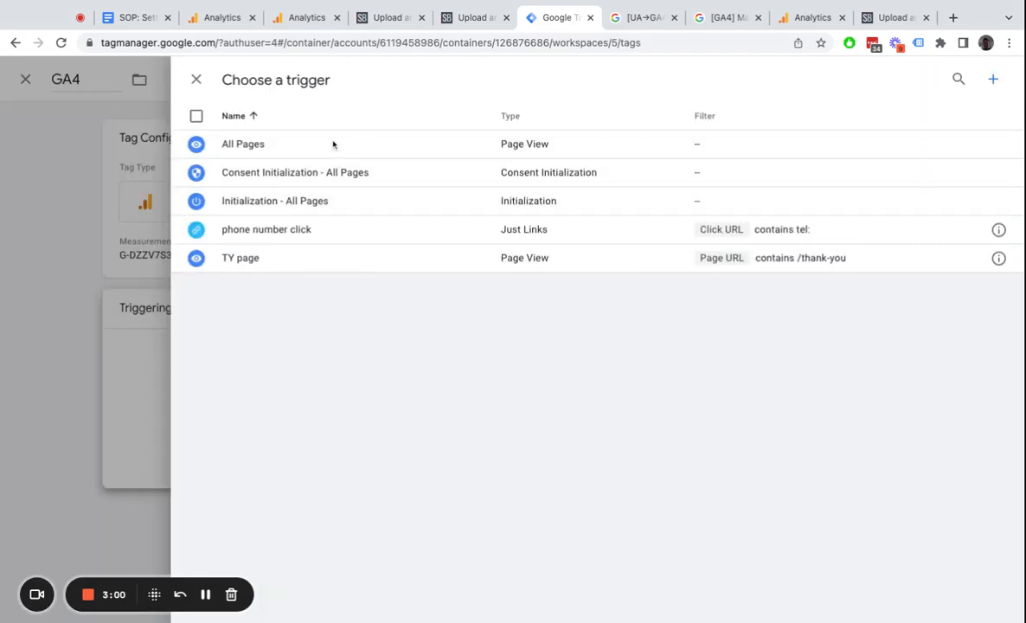
{"action": "left_click", "coordinate": [334, 145]}
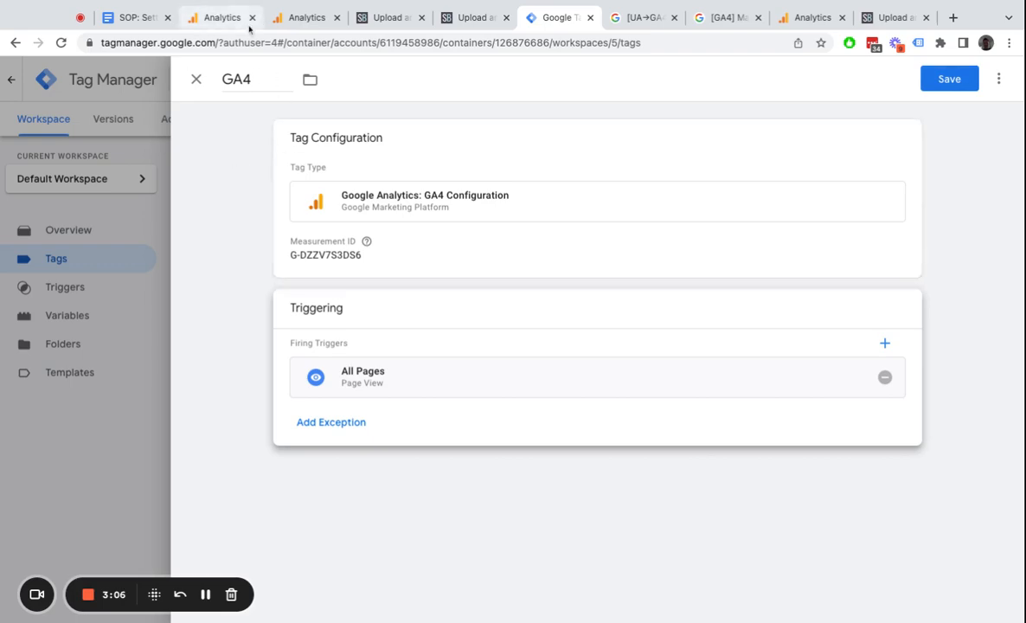
- Discard the unsaved GA4 tag and switch to the Bookkeeper Xpert - GA4 web stream details in Google Analytics
{"action": "left_click", "coordinate": [197, 81]}
{"action": "left_click", "coordinate": [668, 235]}
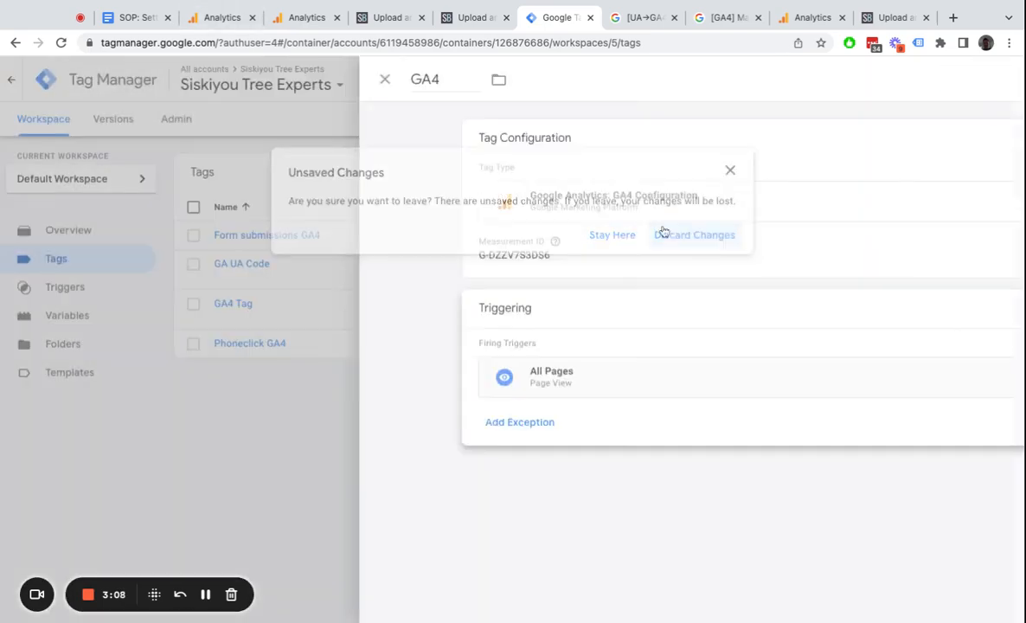
{"action": "left_click", "coordinate": [214, 26]}
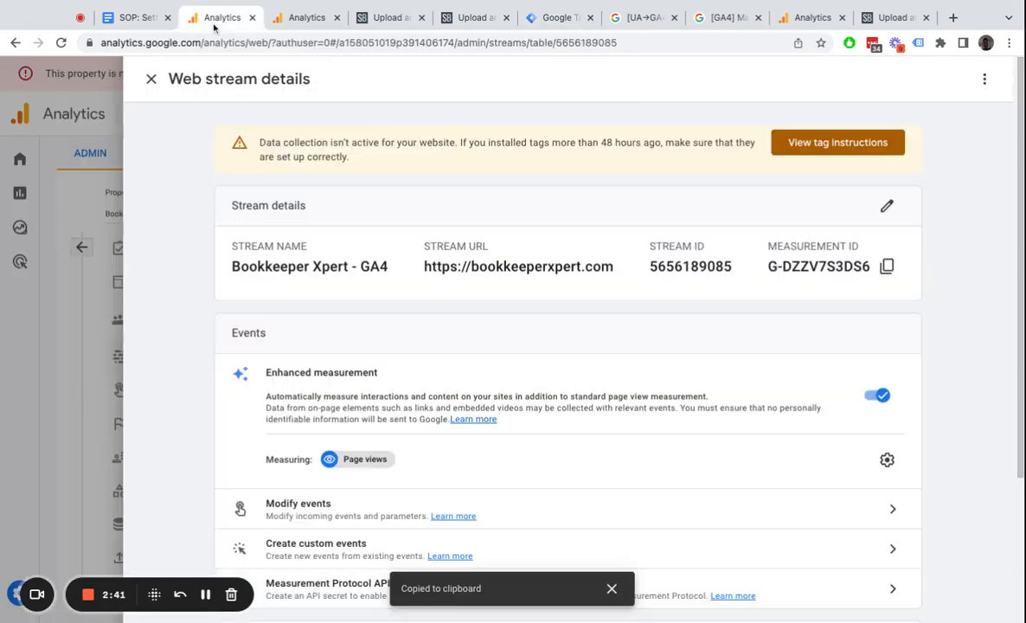
{"action": "scroll", "coordinate": [294, 272], "scroll_direction": "down", "scroll_amount": 1}
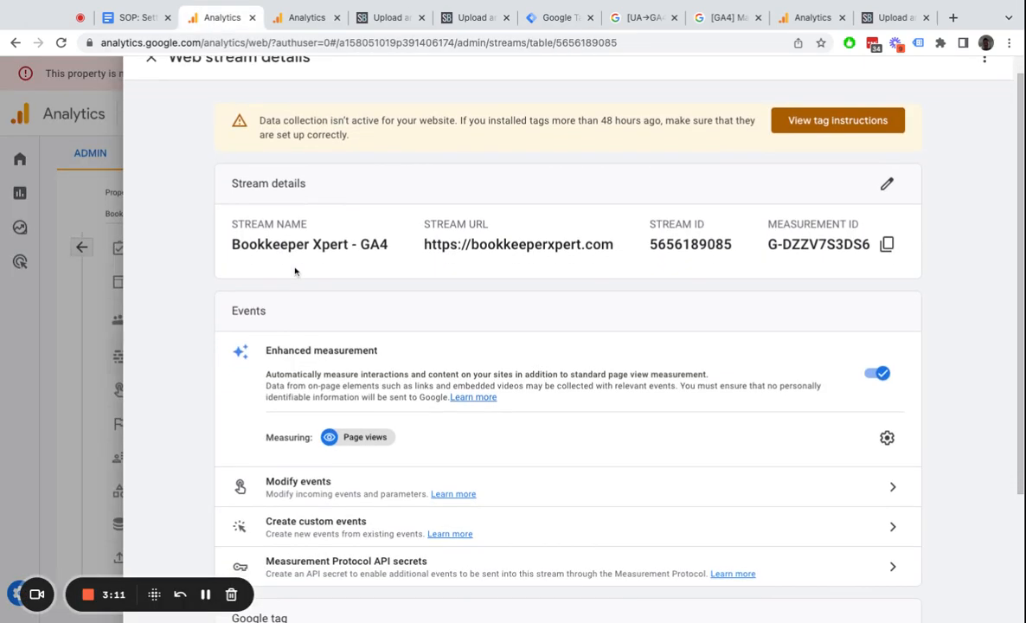
{"action": "scroll", "coordinate": [453, 285], "scroll_direction": "up", "scroll_amount": 1}
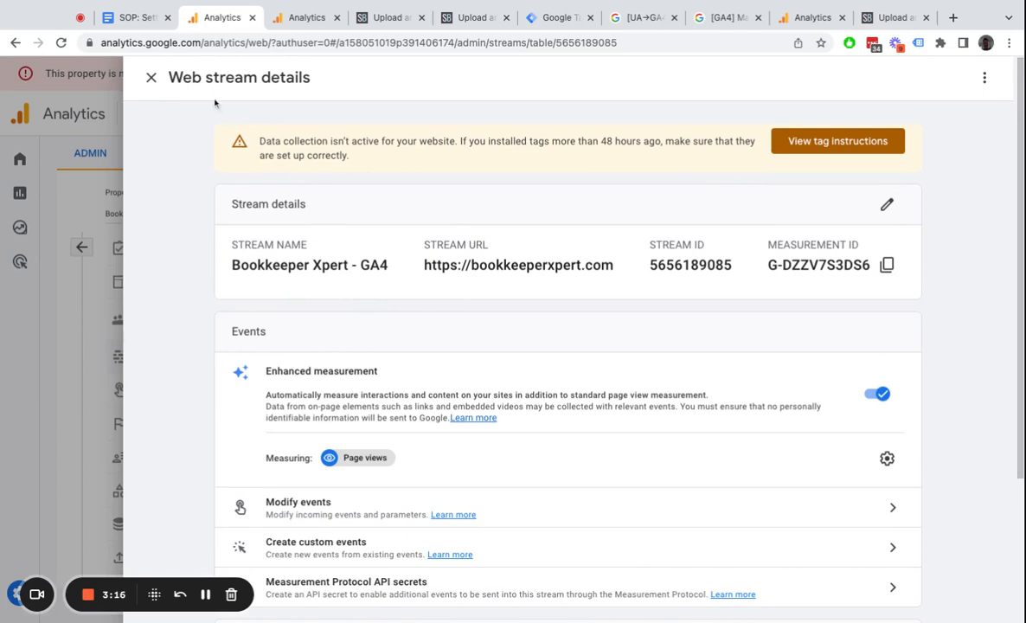
{"action": "scroll", "coordinate": [423, 359], "scroll_direction": "down", "scroll_amount": 1}
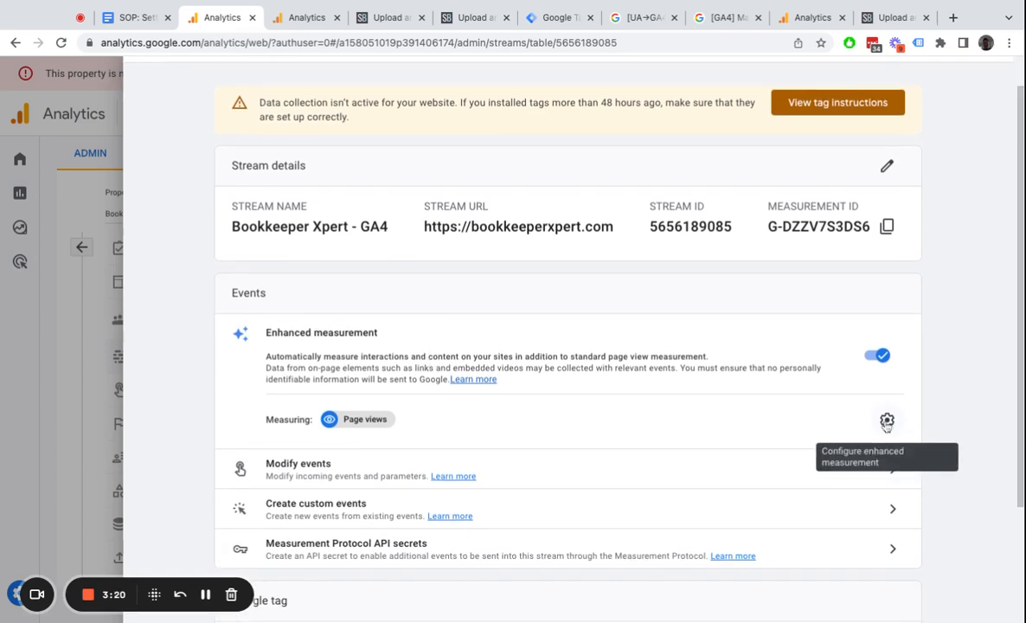
- Enable scrolls, outbound clicks, site search, form interactions, video engagement and file downloads in the stream's enhanced measurement, and save
{"action": "left_click", "coordinate": [886, 421]}
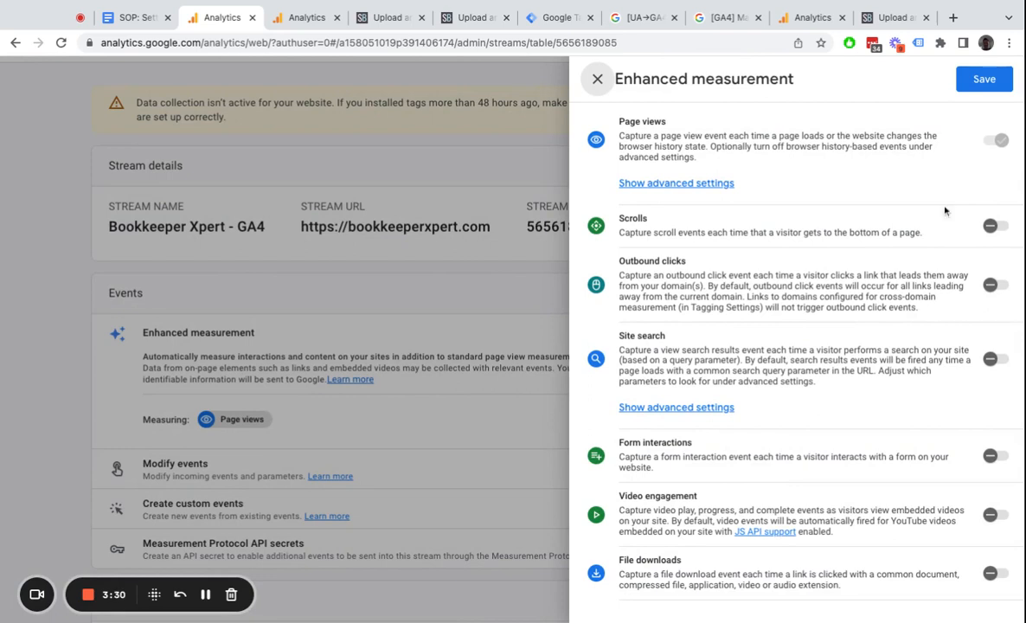
{"action": "left_click", "coordinate": [995, 225]}
{"action": "left_click", "coordinate": [995, 284]}
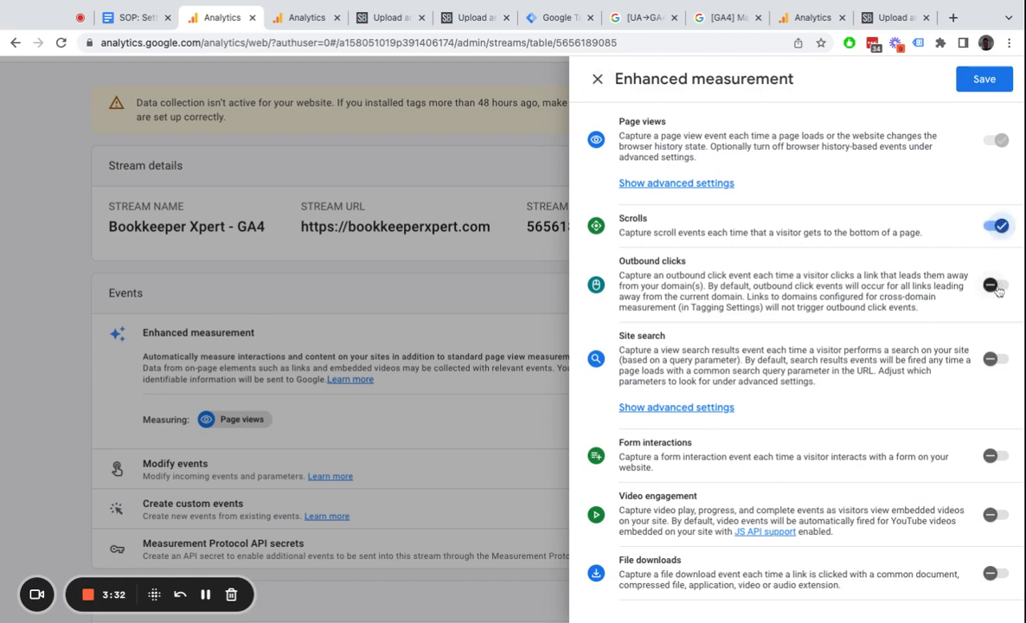
{"action": "left_click", "coordinate": [994, 359]}
{"action": "left_click", "coordinate": [995, 456]}
{"action": "left_click", "coordinate": [997, 514]}
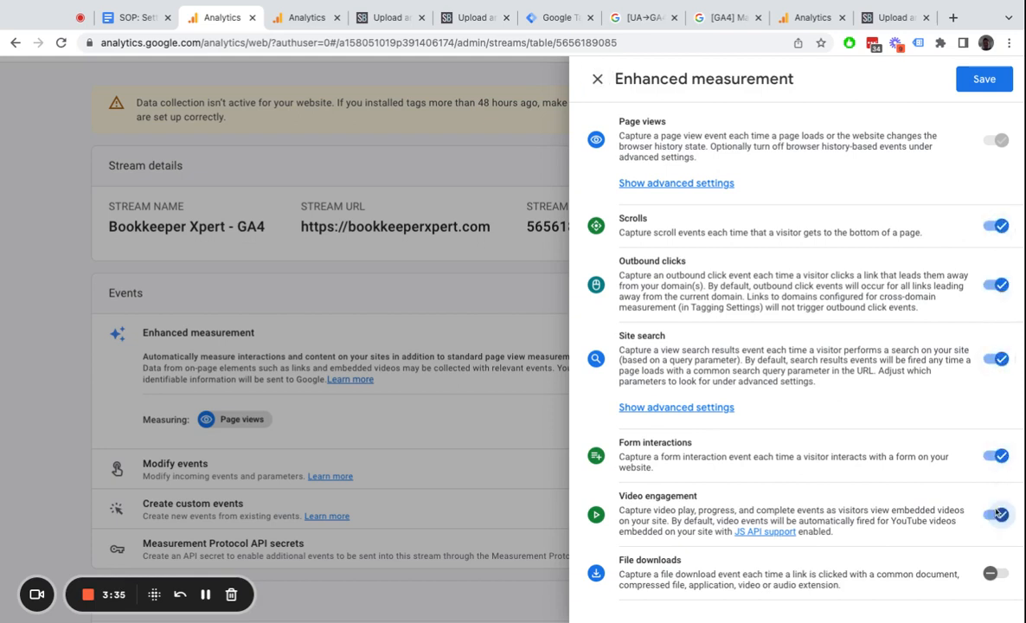
{"action": "left_click", "coordinate": [993, 573]}
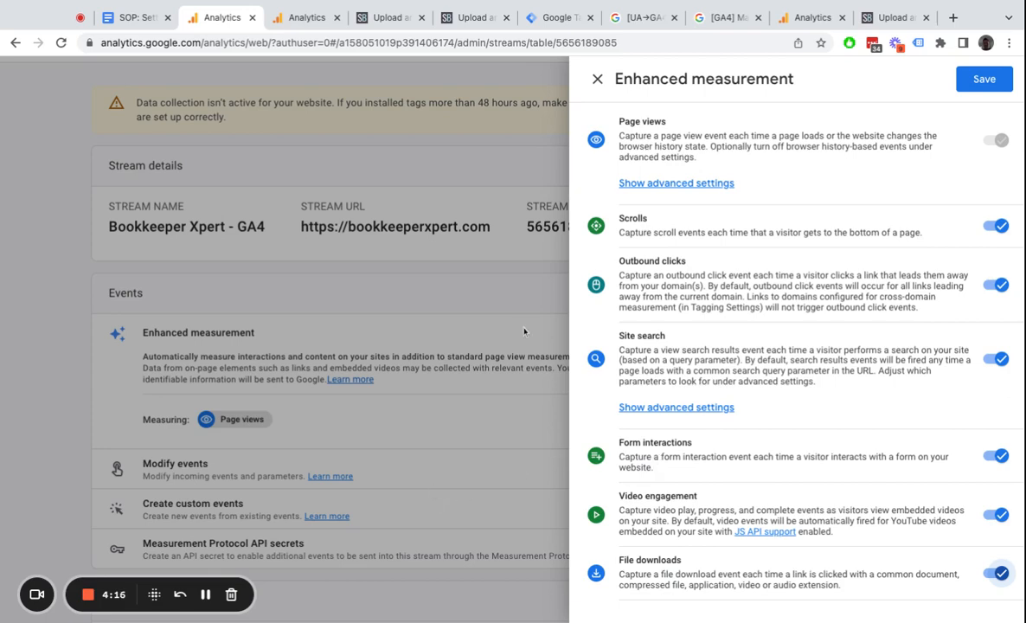
{"action": "left_click", "coordinate": [984, 79]}
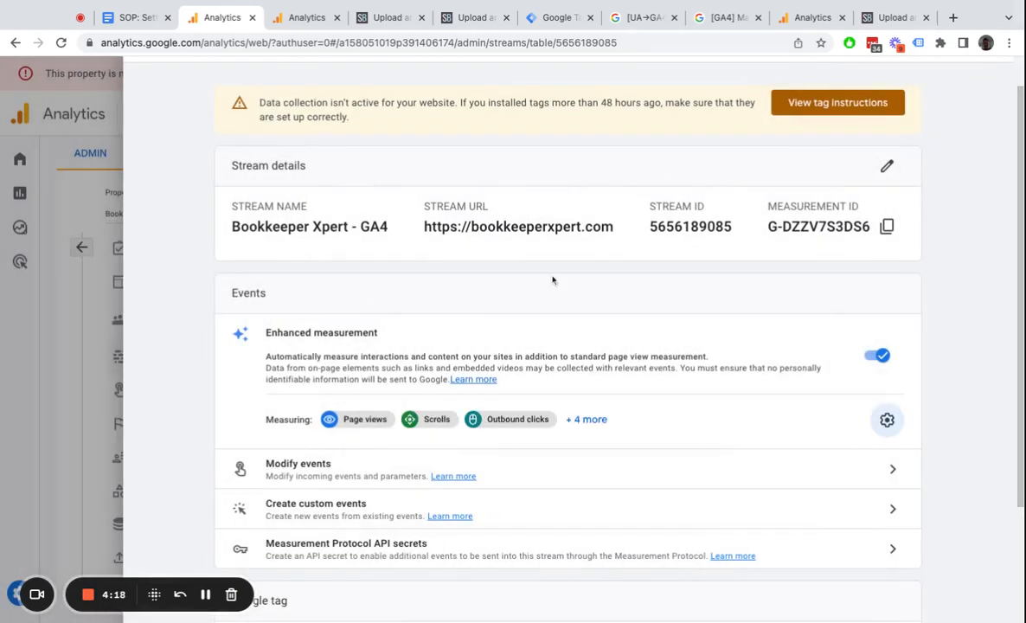
- Open the stream's Google tag settings, show all of them and open the internal traffic definition
{"action": "scroll", "coordinate": [503, 337], "scroll_direction": "down", "scroll_amount": 3}
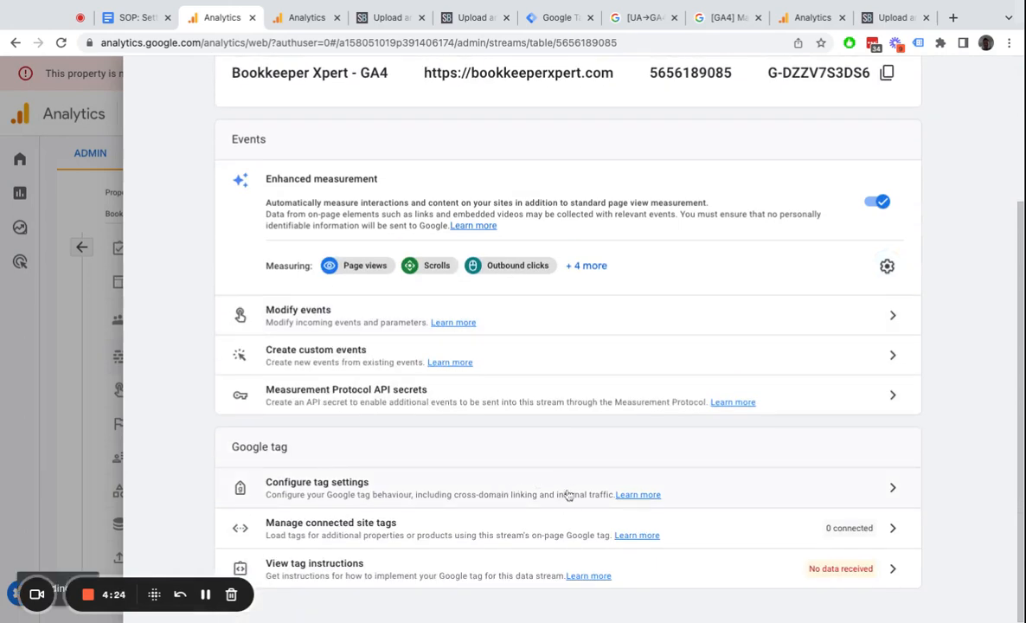
{"action": "left_click", "coordinate": [495, 487]}
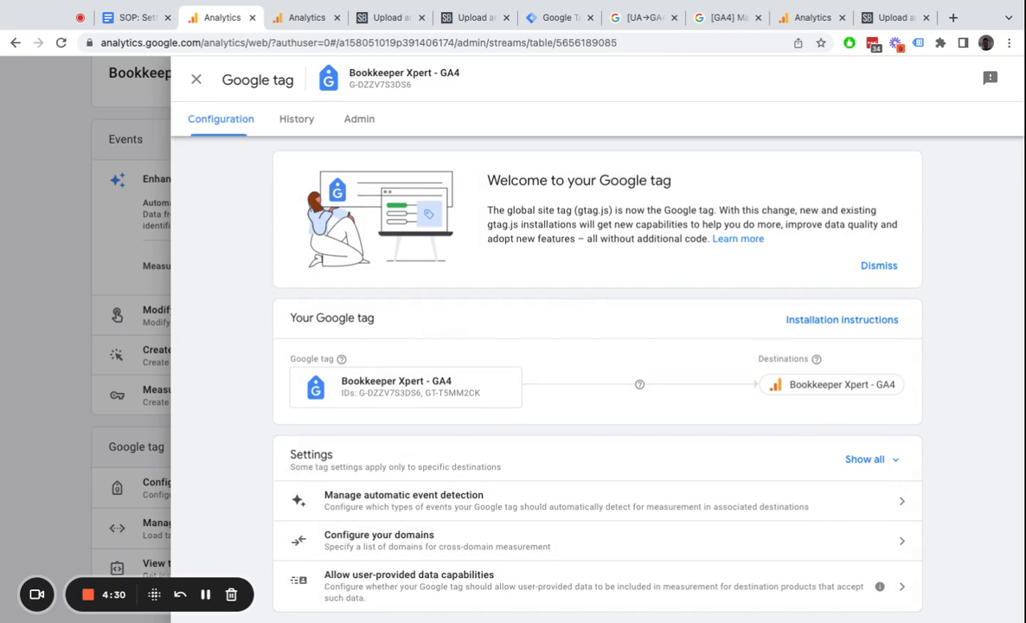
{"action": "left_click", "coordinate": [868, 461]}
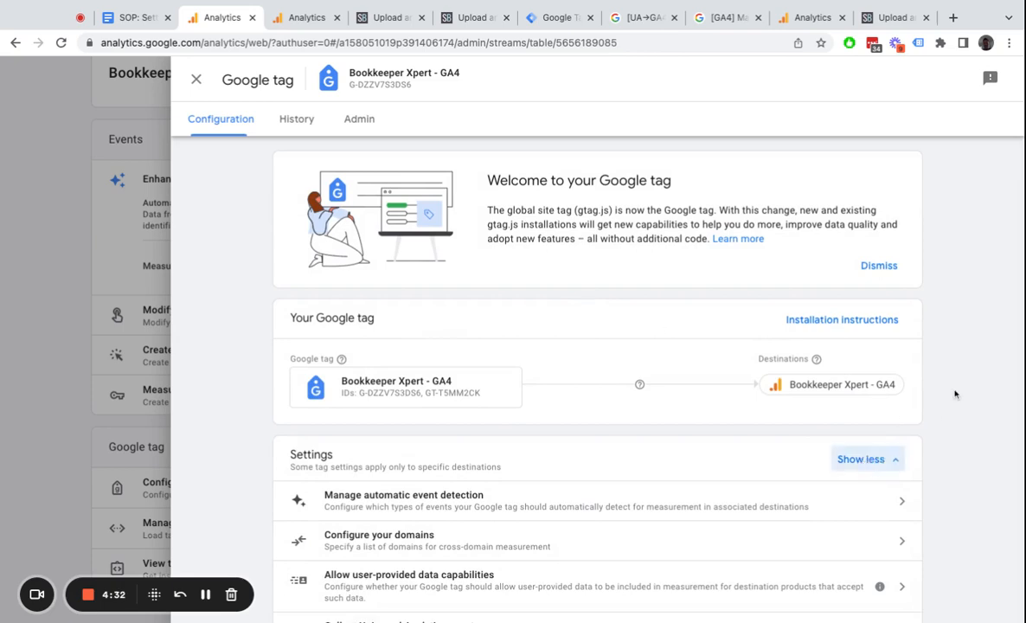
{"action": "scroll", "coordinate": [892, 393], "scroll_direction": "down", "scroll_amount": 5}
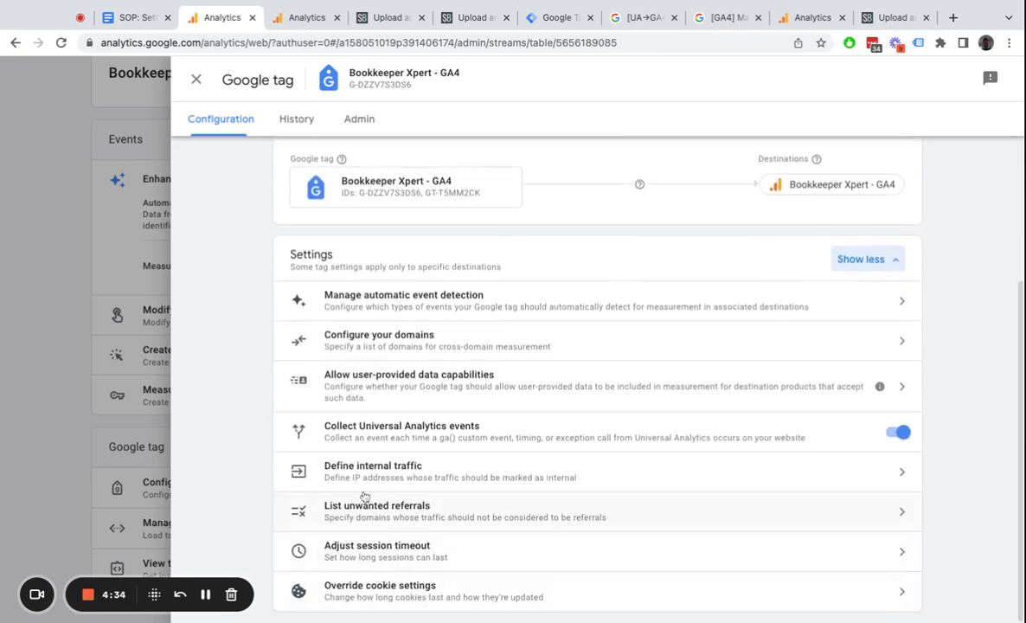
{"action": "left_click", "coordinate": [390, 486]}
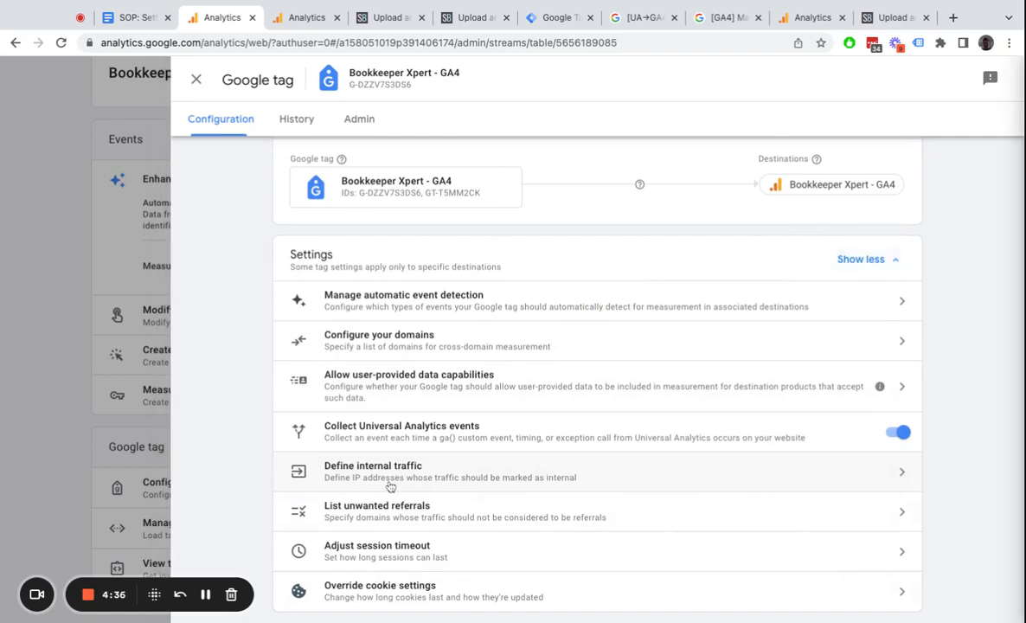
- Start a new internal traffic rule, examine its name and IP address fields, and close it without creating the rule
{"action": "left_click", "coordinate": [870, 139]}
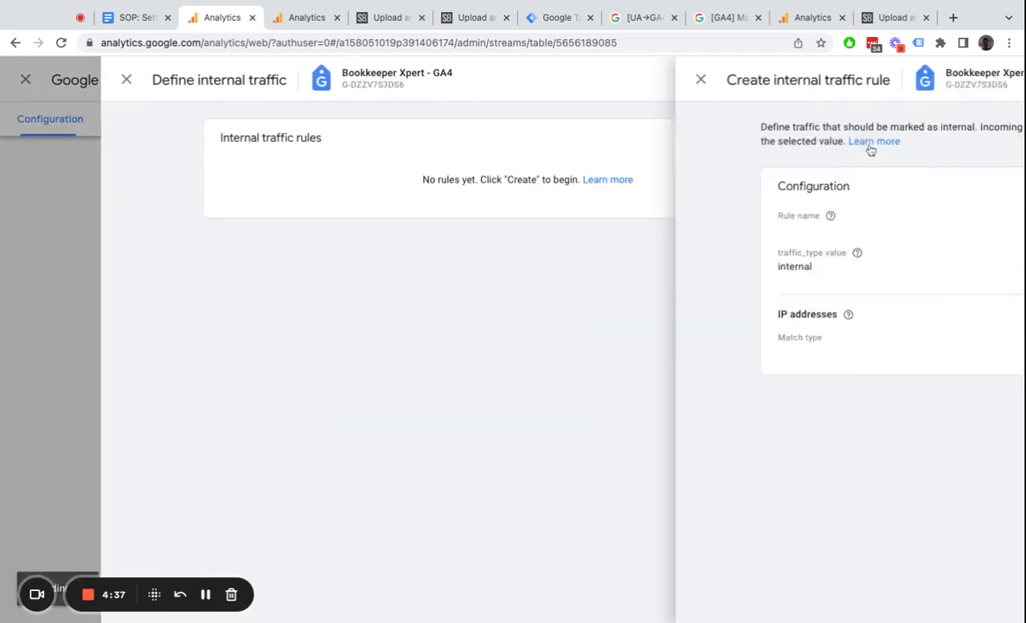
{"action": "left_click", "coordinate": [361, 252]}
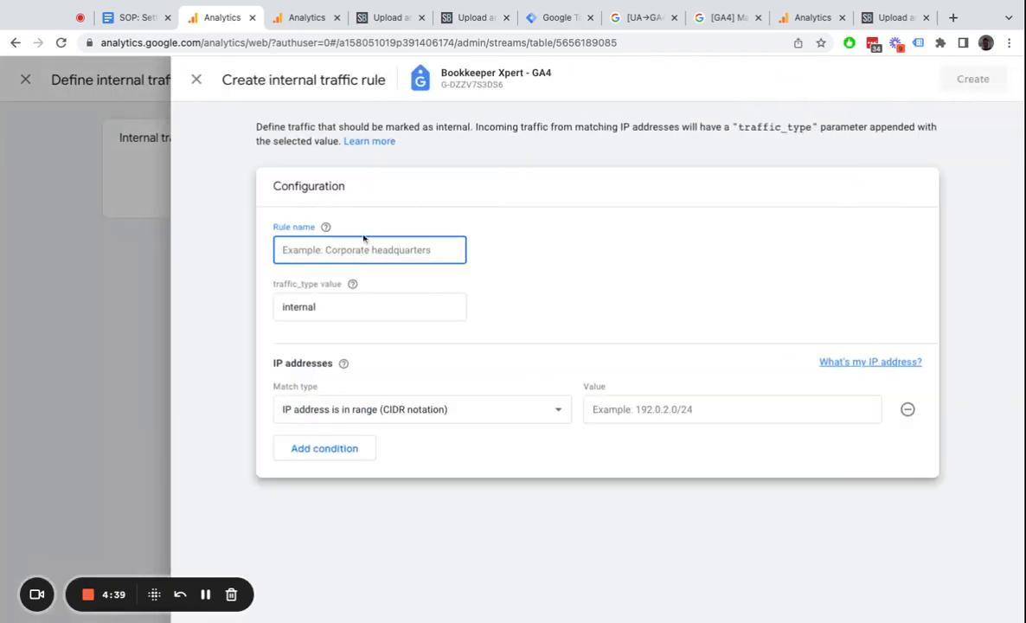
{"action": "left_click", "coordinate": [363, 235]}
{"action": "left_click", "coordinate": [341, 252]}
{"action": "left_click", "coordinate": [651, 403]}
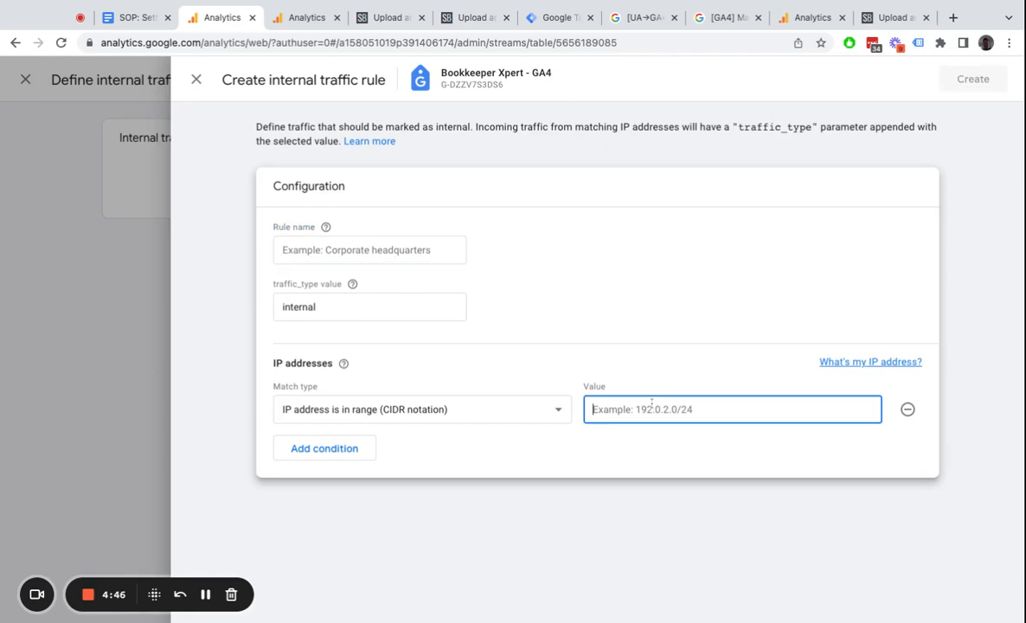
{"action": "left_click", "coordinate": [196, 79]}
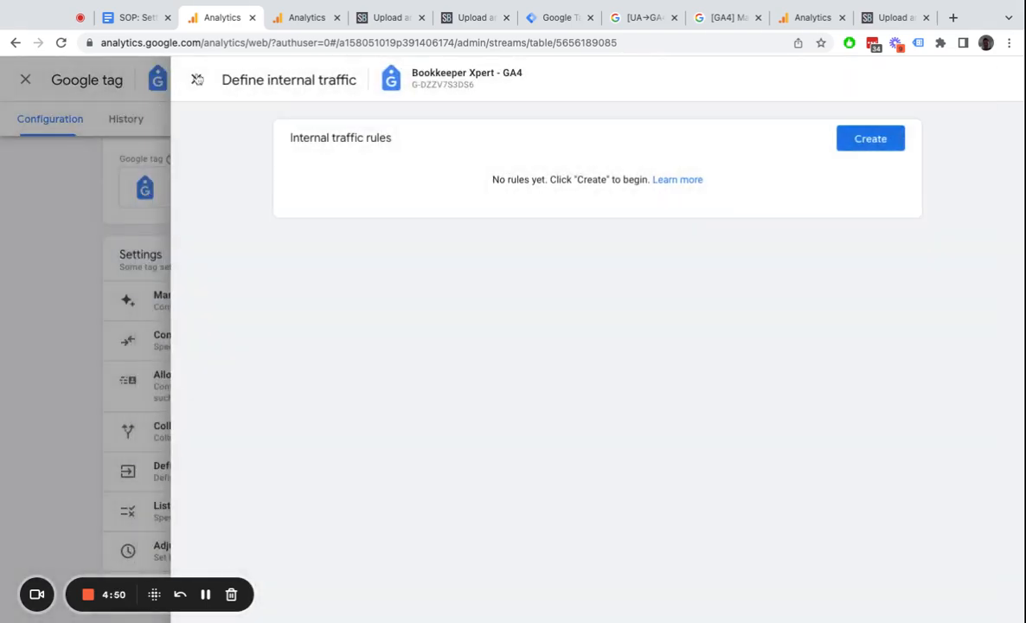
{"action": "left_click", "coordinate": [190, 79]}
- Check the next instructions in the SOP document, then close the web stream details in Google Analytics and open the Setup Assistant
{"action": "left_click", "coordinate": [138, 17]}
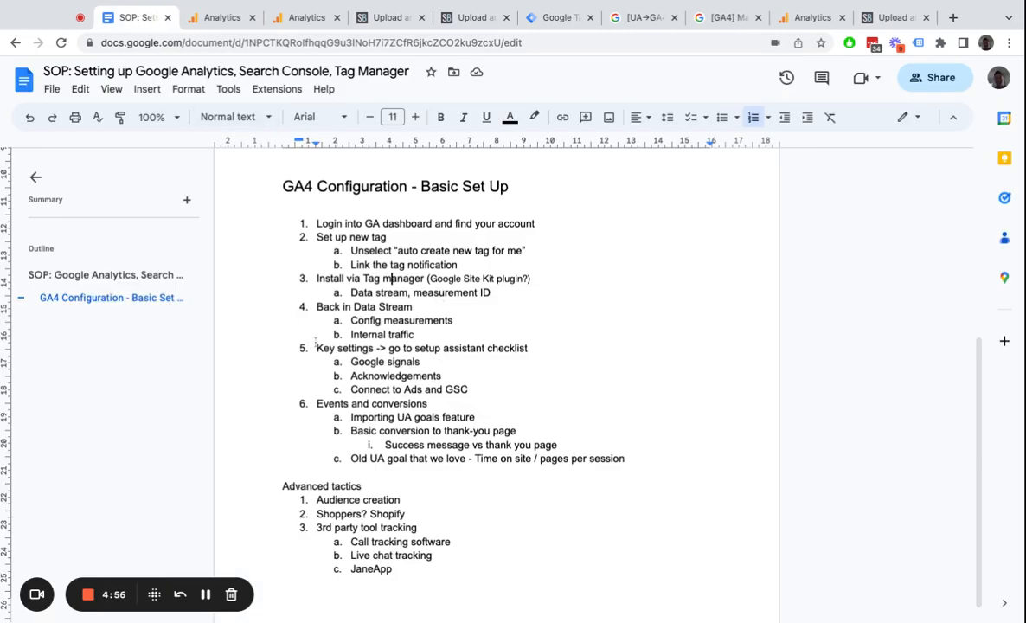
{"action": "left_click", "coordinate": [217, 24]}
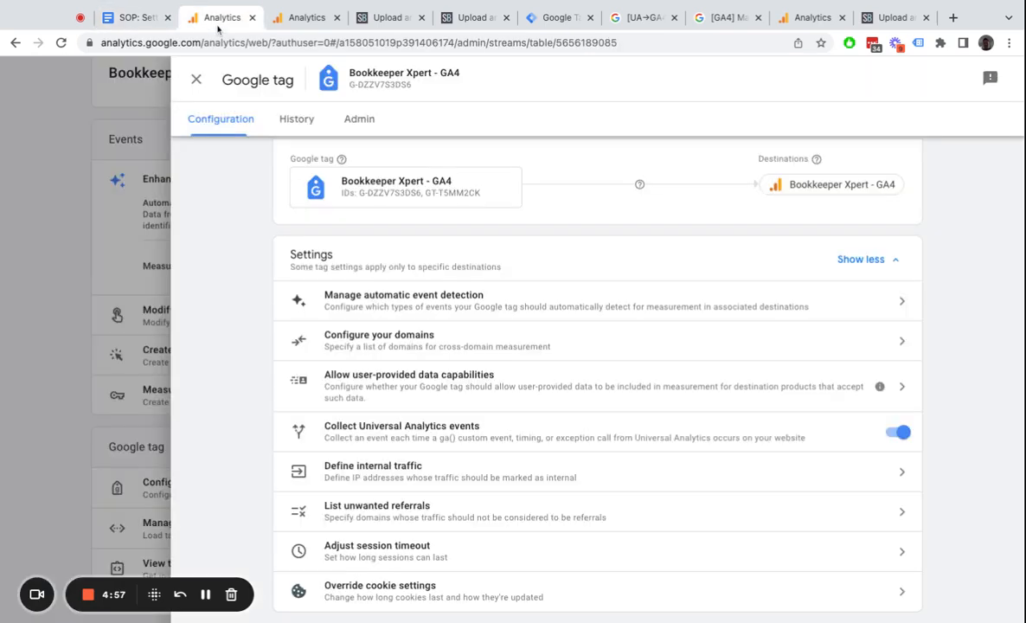
{"action": "left_click", "coordinate": [195, 82]}
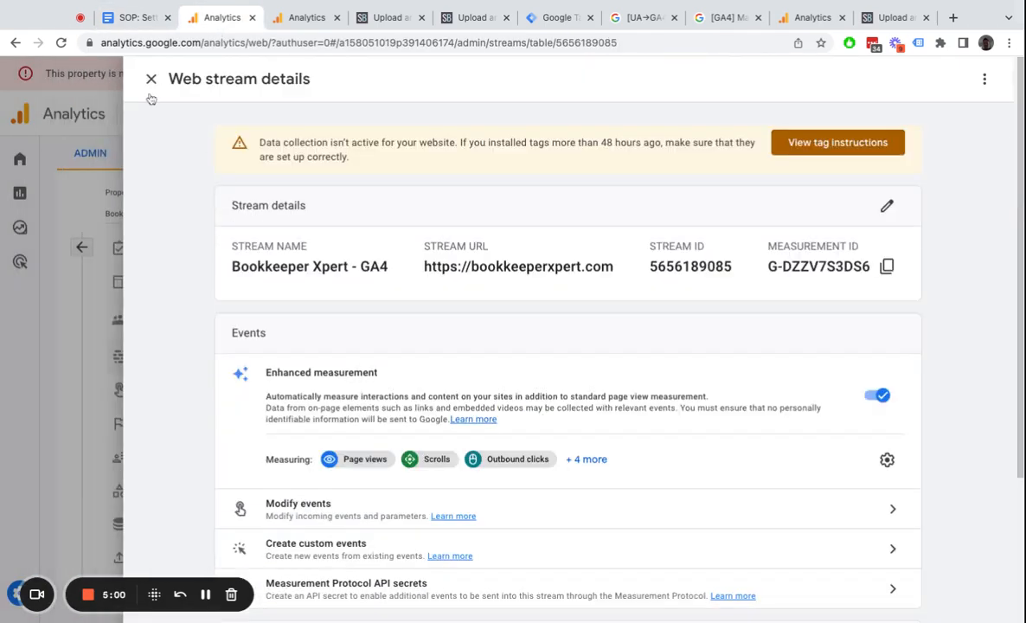
{"action": "left_click", "coordinate": [151, 77]}
{"action": "left_click", "coordinate": [183, 250]}
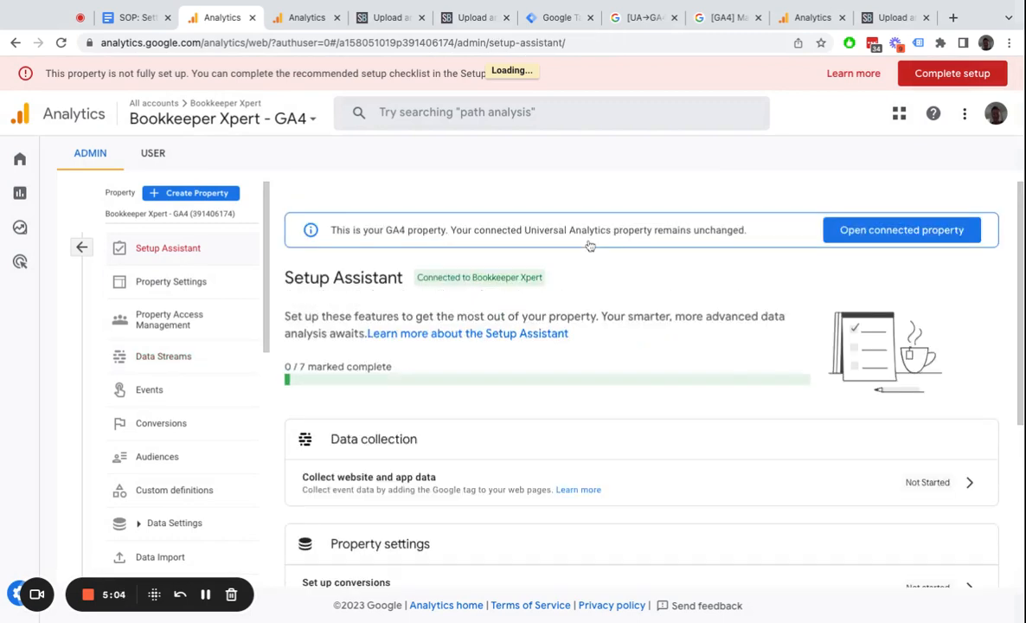
- Activate Google signals data collection for the Bookkeeper Xpert - GA4 property from the Setup Assistant's property settings
{"action": "scroll", "coordinate": [589, 245], "scroll_direction": "down", "scroll_amount": 3}
{"action": "scroll", "coordinate": [589, 246], "scroll_direction": "down", "scroll_amount": 1}
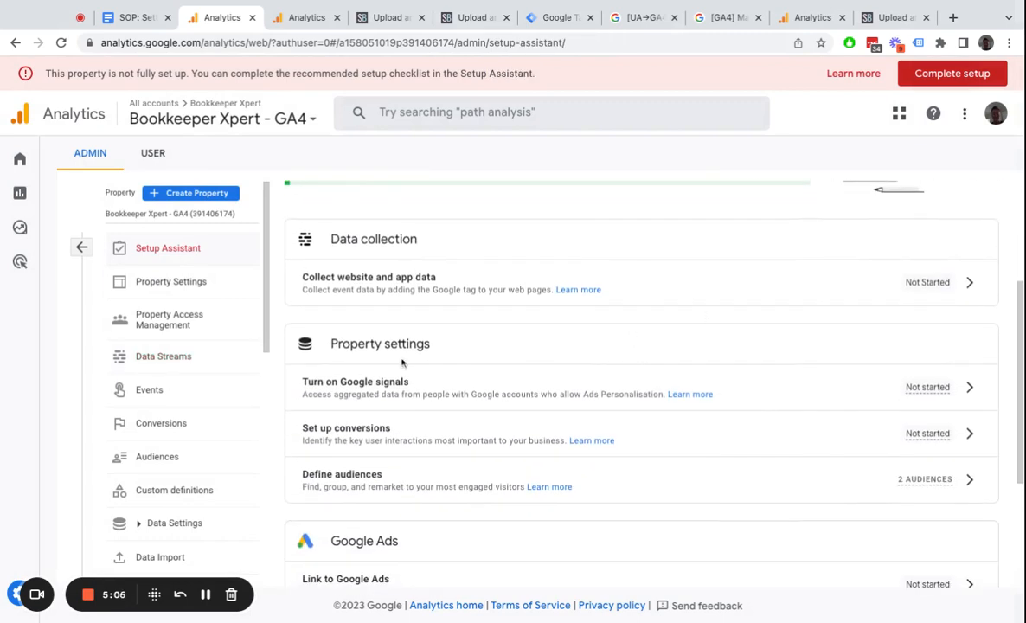
{"action": "left_click", "coordinate": [969, 387]}
{"action": "left_click", "coordinate": [922, 430]}
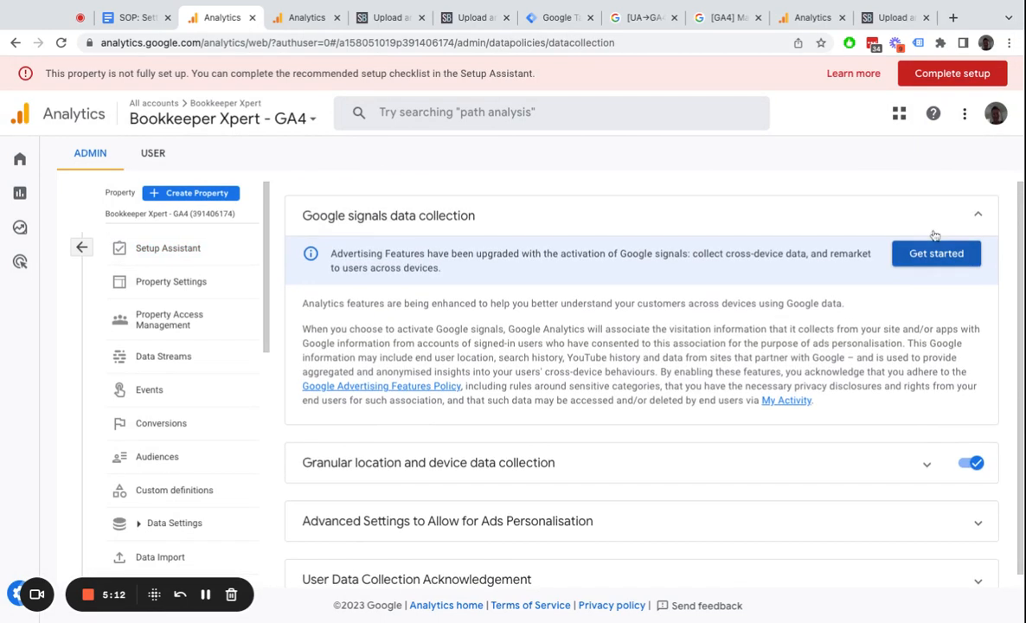
{"action": "left_click", "coordinate": [867, 245]}
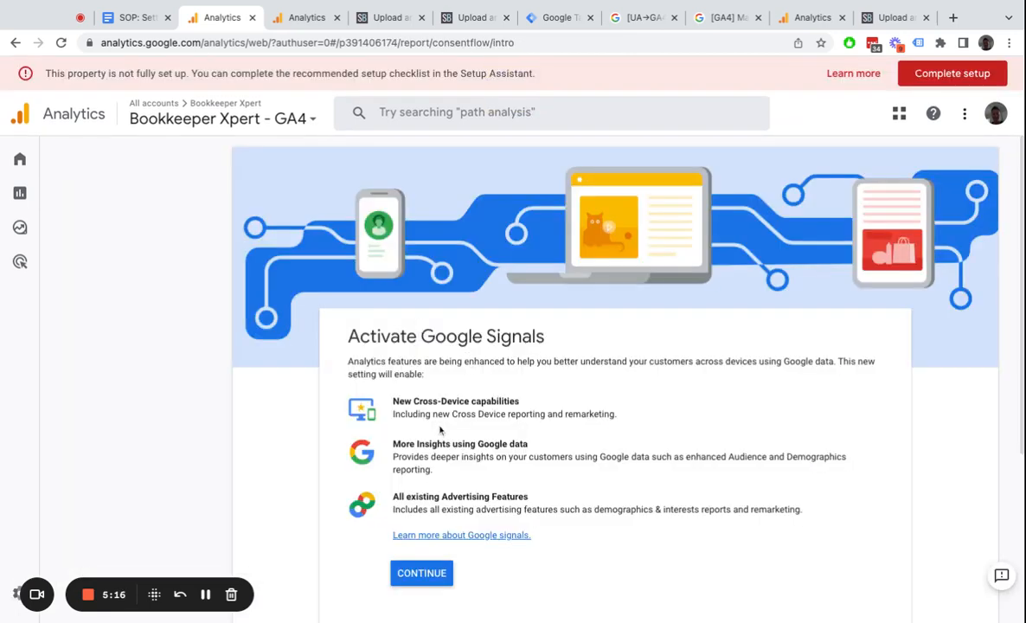
{"action": "left_click", "coordinate": [438, 576]}
{"action": "scroll", "coordinate": [508, 363], "scroll_direction": "down", "scroll_amount": 3}
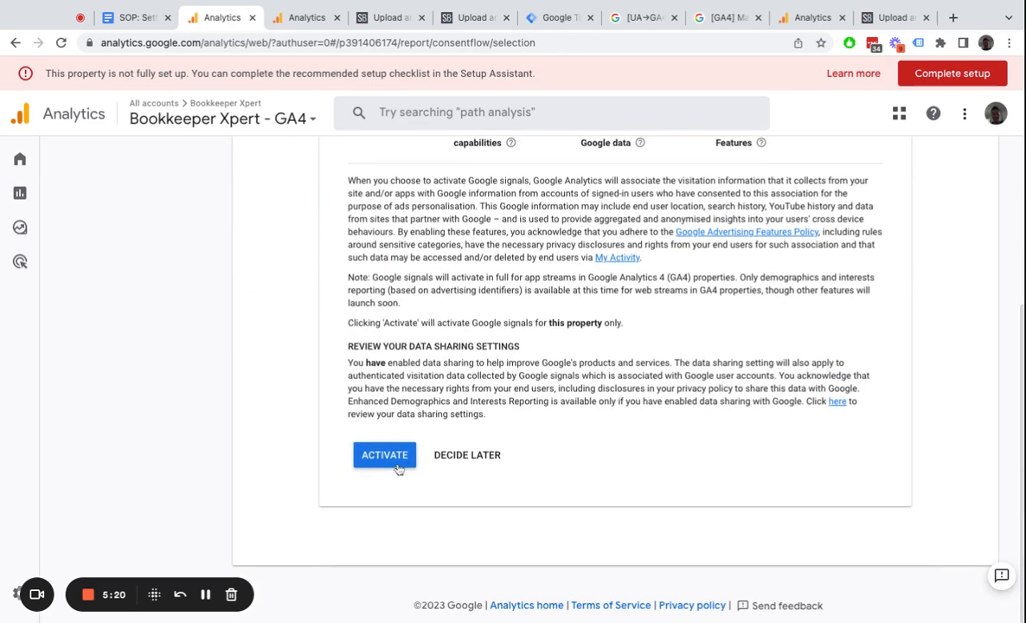
{"action": "left_click", "coordinate": [396, 465]}
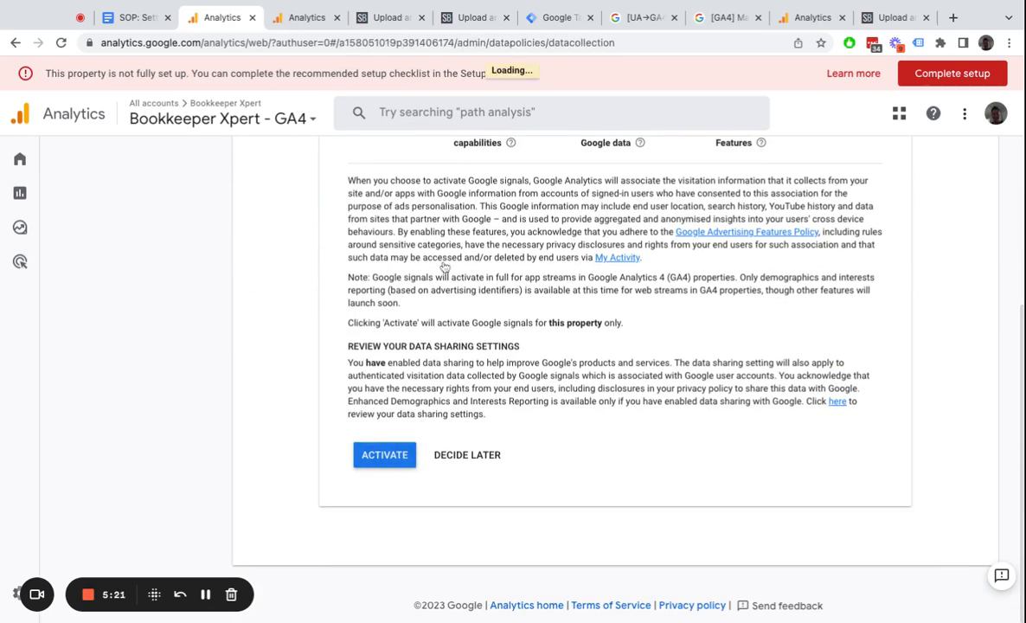
- Accept the User Data Collection Acknowledgement in the data collection settings and return to the Setup Assistant
{"action": "scroll", "coordinate": [595, 501], "scroll_direction": "down", "scroll_amount": 2}
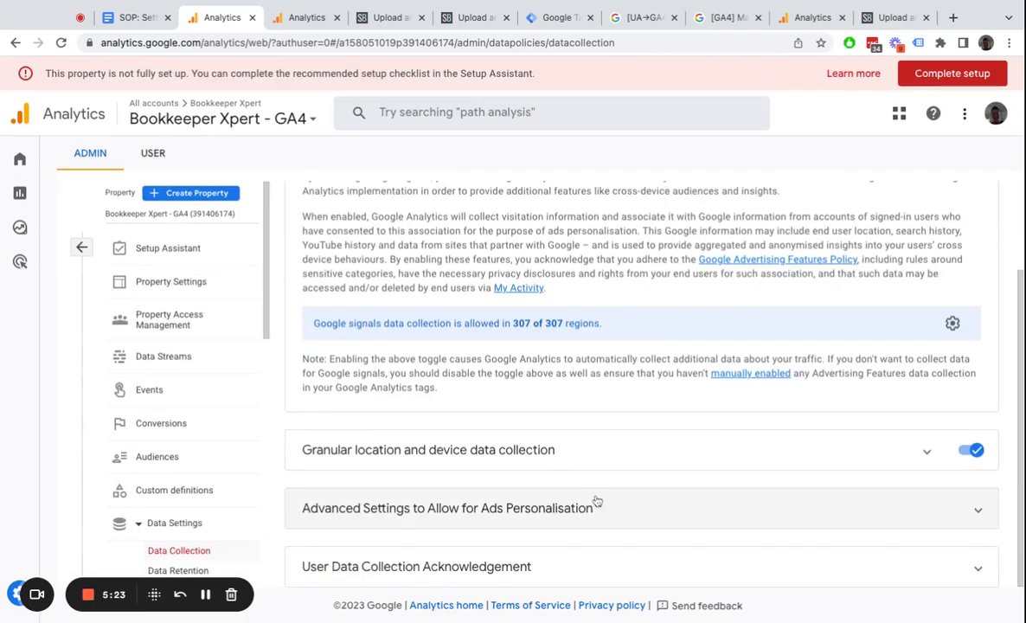
{"action": "left_click", "coordinate": [412, 566]}
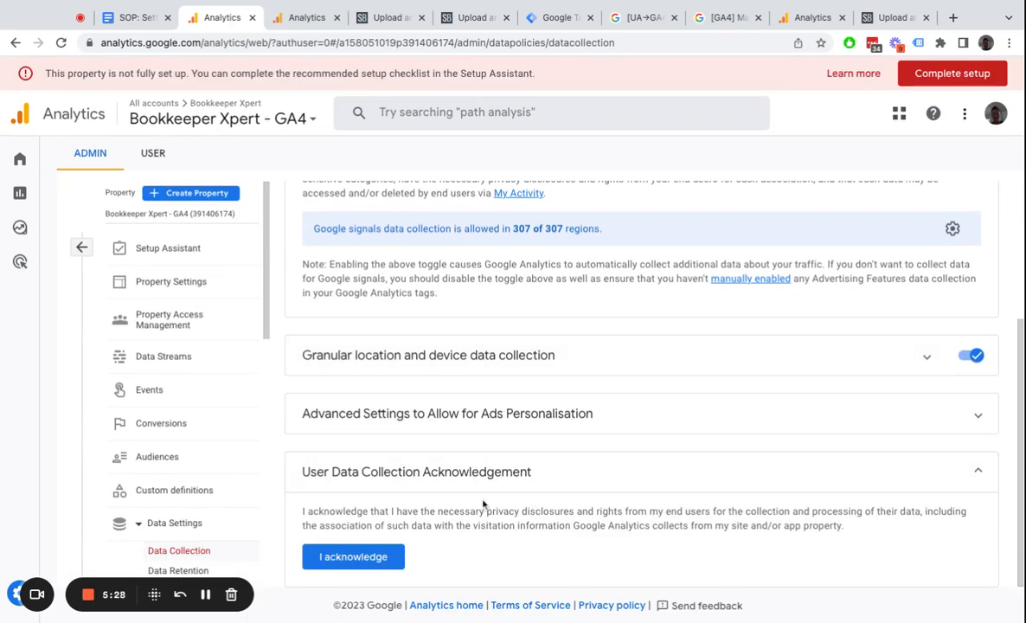
{"action": "left_click", "coordinate": [371, 554]}
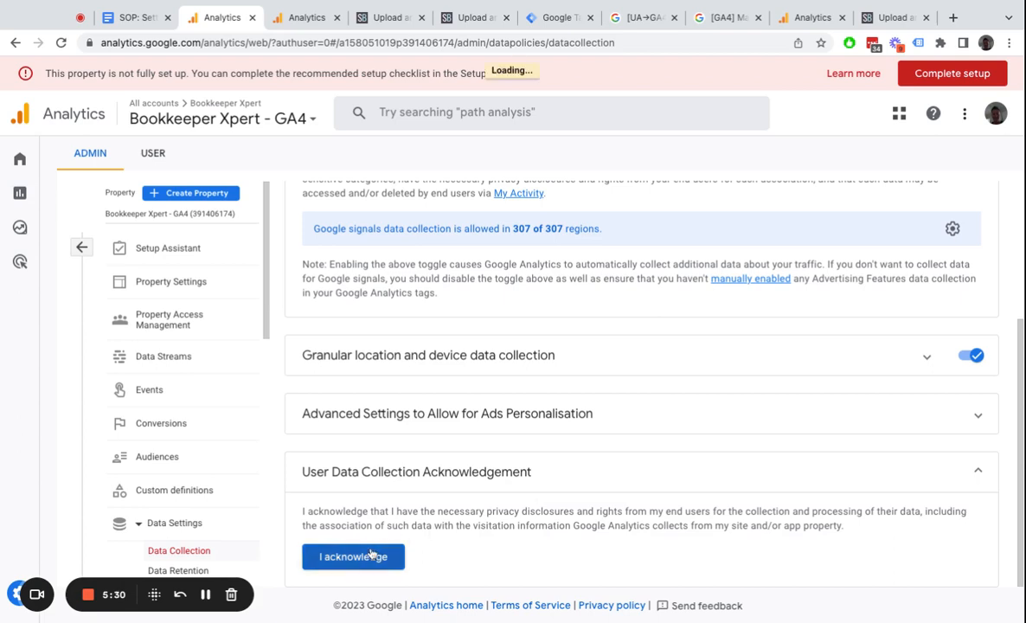
{"action": "left_click", "coordinate": [204, 250]}
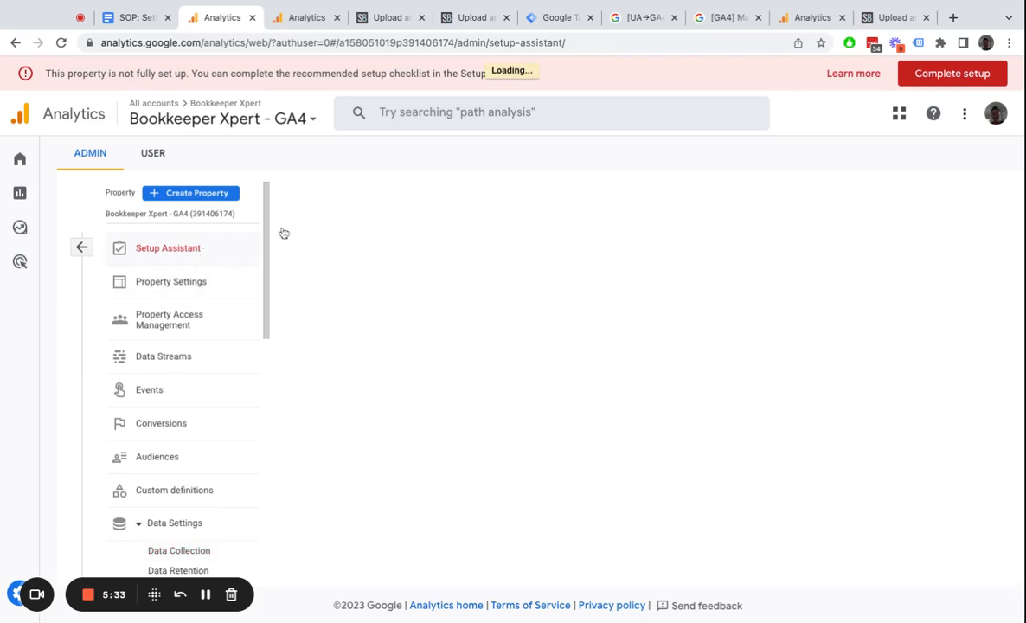
- Check the SOP for the Ads and GSC connection item, then open Google Ads link management from the Setup Assistant
{"action": "scroll", "coordinate": [349, 290], "scroll_direction": "down", "scroll_amount": 3}
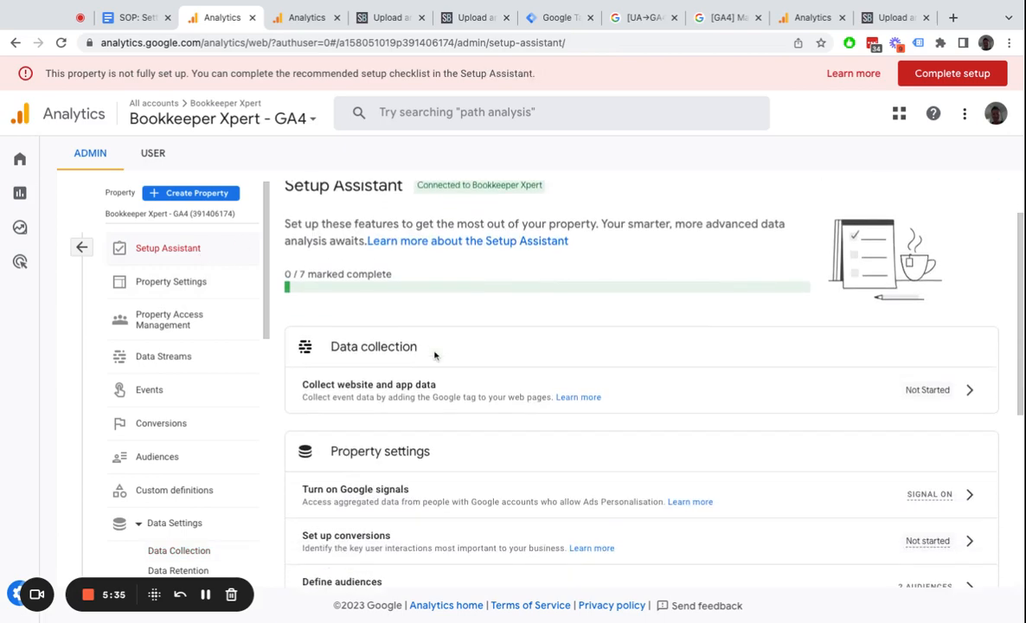
{"action": "left_click", "coordinate": [133, 24]}
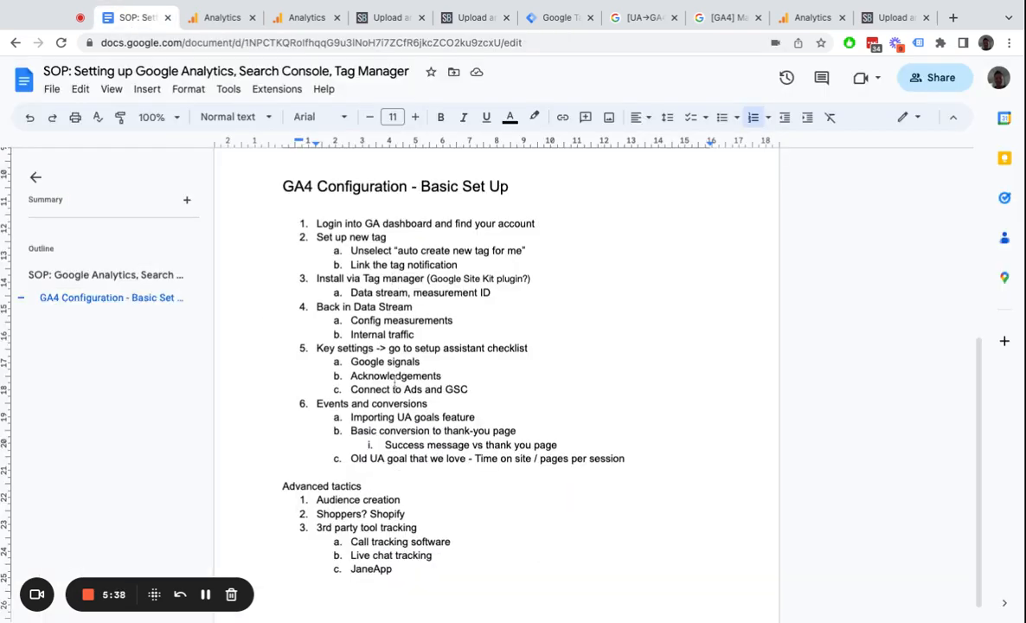
{"action": "left_click", "coordinate": [221, 17]}
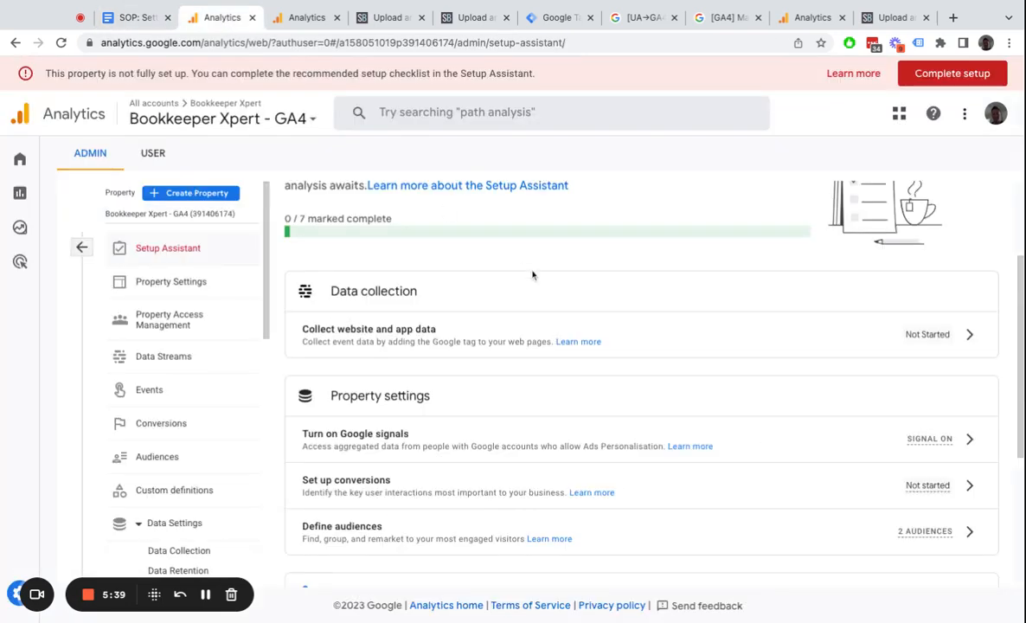
{"action": "scroll", "coordinate": [461, 345], "scroll_direction": "down", "scroll_amount": 1}
{"action": "scroll", "coordinate": [408, 411], "scroll_direction": "down", "scroll_amount": 3}
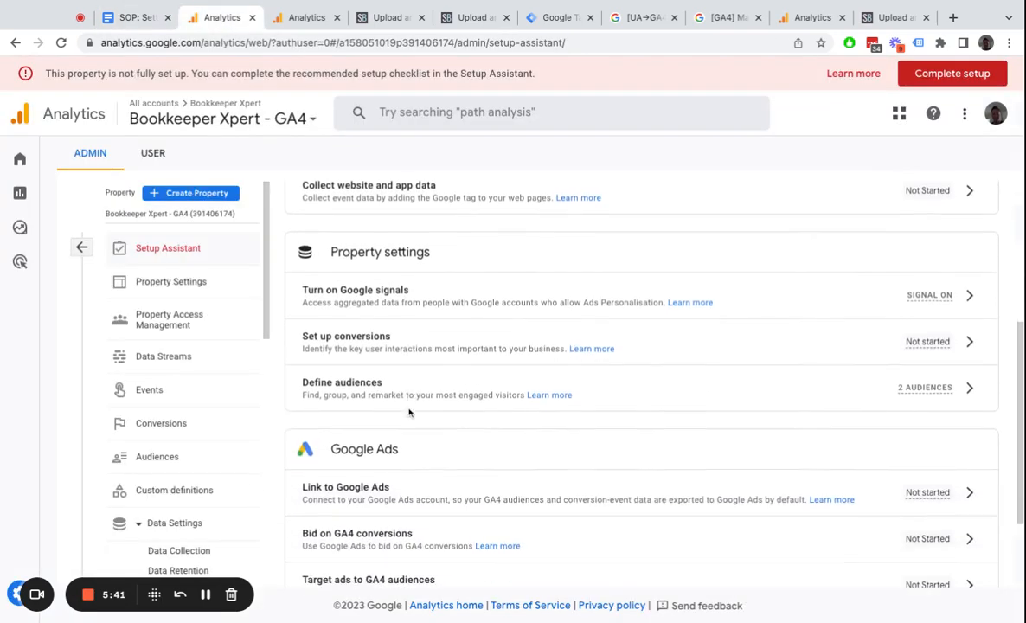
{"action": "left_click", "coordinate": [969, 488]}
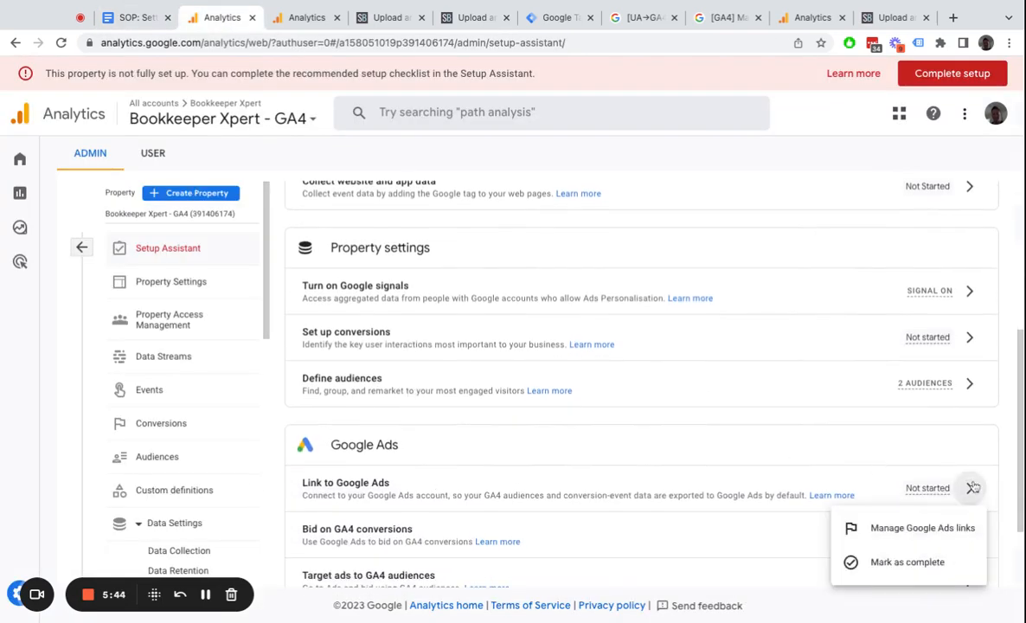
{"action": "left_click", "coordinate": [919, 529]}
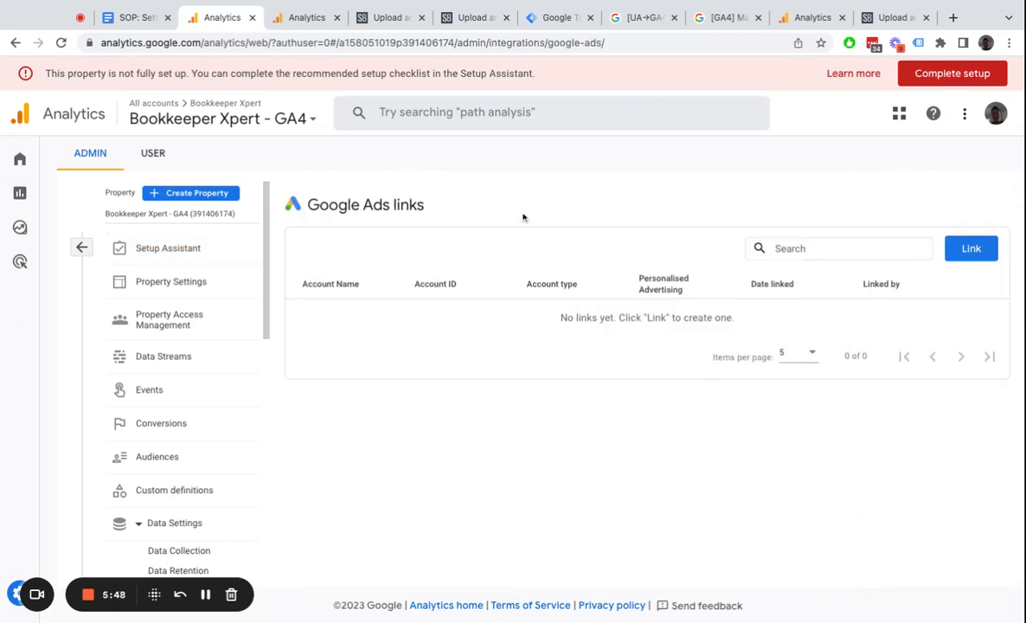
- Start a new Google Ads link, examine its setup stages, and close it without choosing an account
{"action": "scroll", "coordinate": [195, 343], "scroll_direction": "down", "scroll_amount": 3}
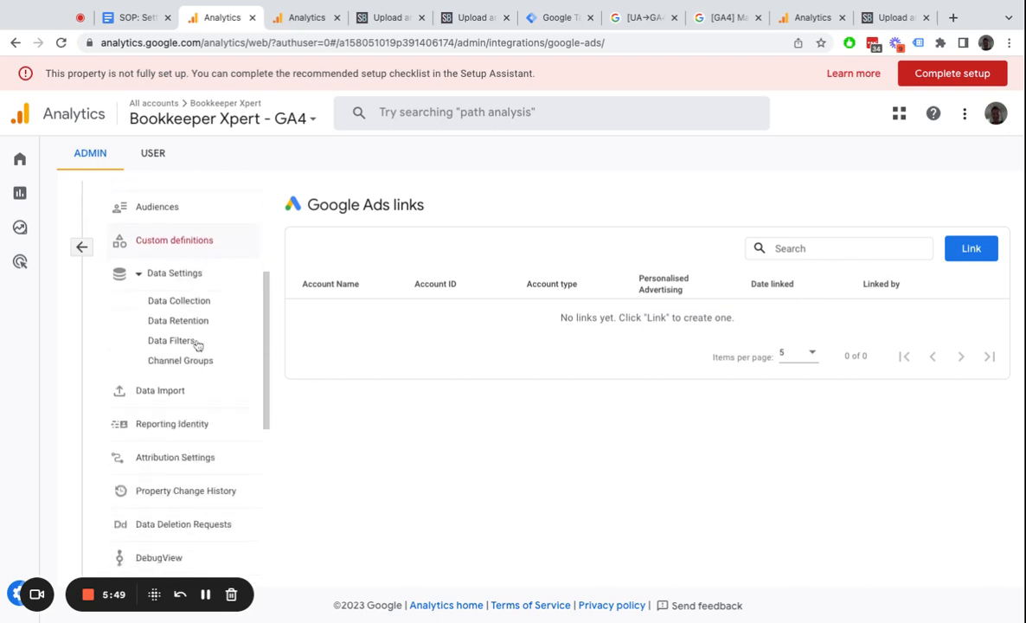
{"action": "scroll", "coordinate": [197, 344], "scroll_direction": "down", "scroll_amount": 3}
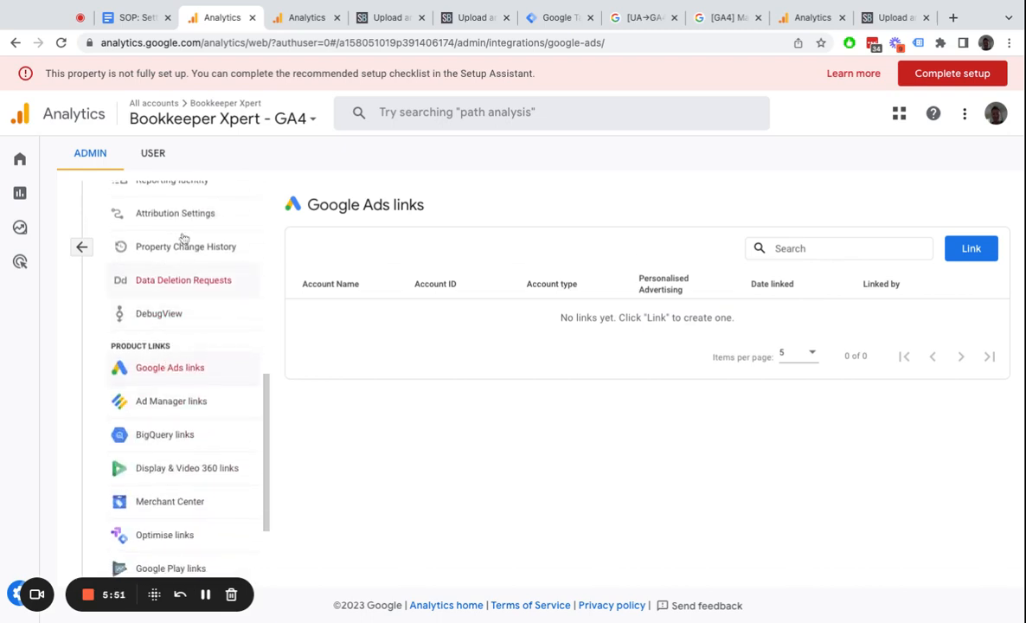
{"action": "left_click", "coordinate": [971, 249]}
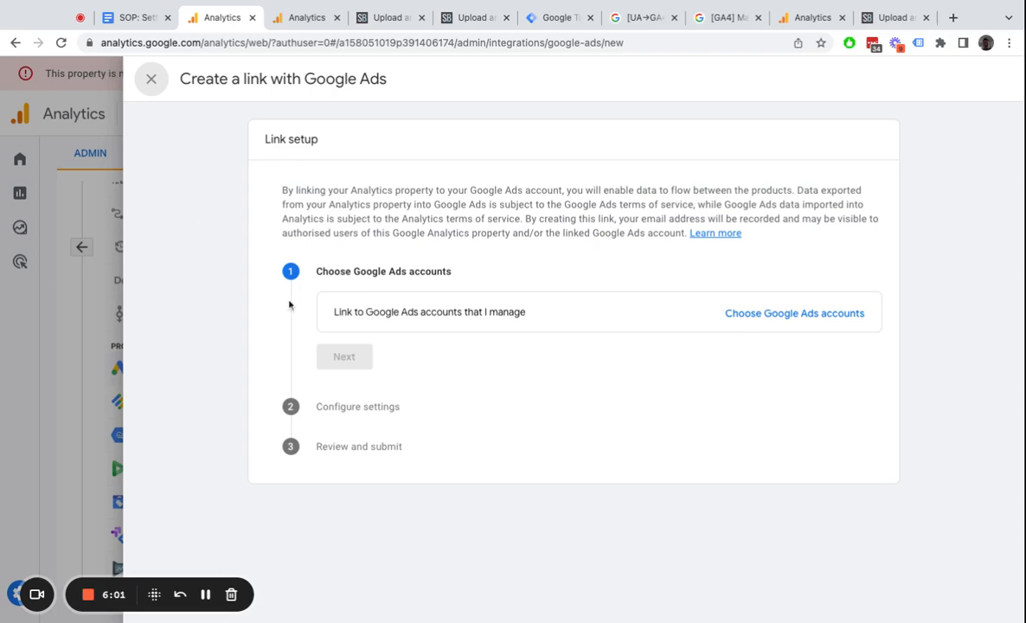
{"action": "left_click", "coordinate": [150, 80]}
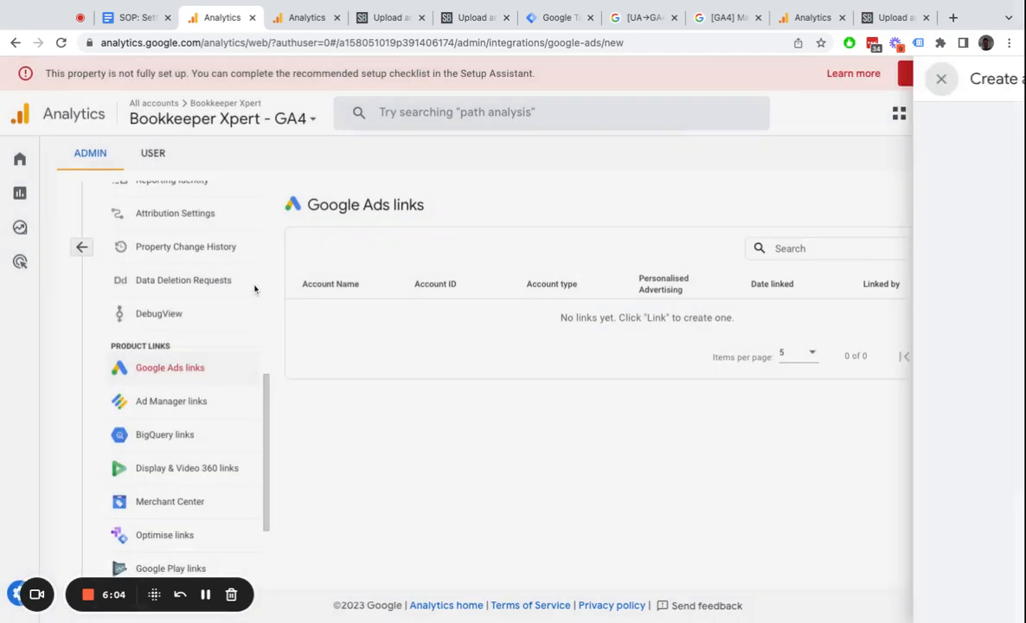
- Open the property's Search Console links, examine the setup for a new link, and close it without creating one
{"action": "scroll", "coordinate": [252, 405], "scroll_direction": "down", "scroll_amount": 2}
{"action": "scroll", "coordinate": [195, 378], "scroll_direction": "down", "scroll_amount": 2}
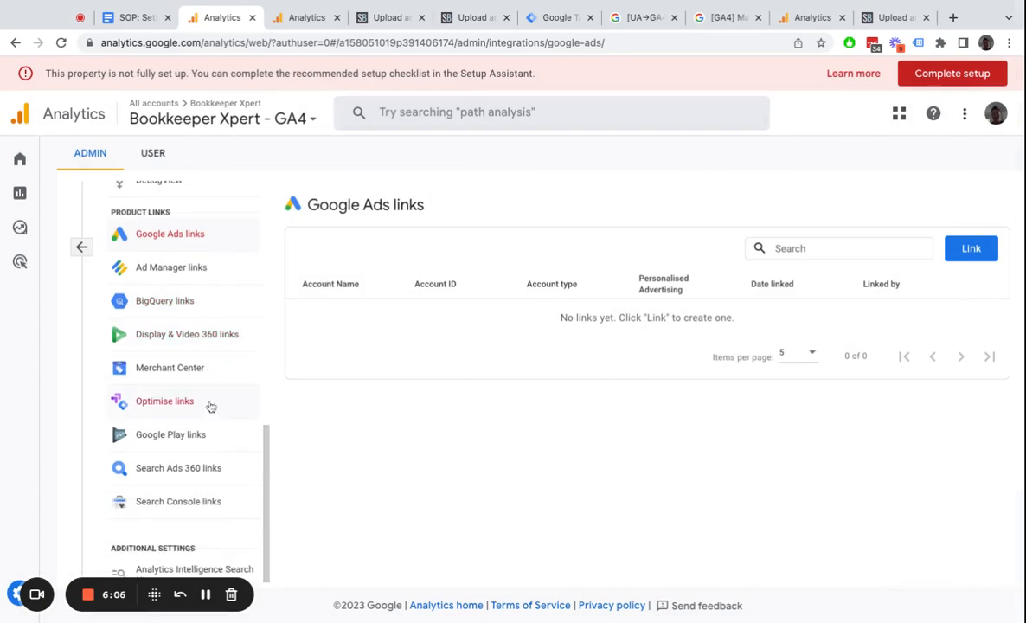
{"action": "left_click", "coordinate": [179, 505]}
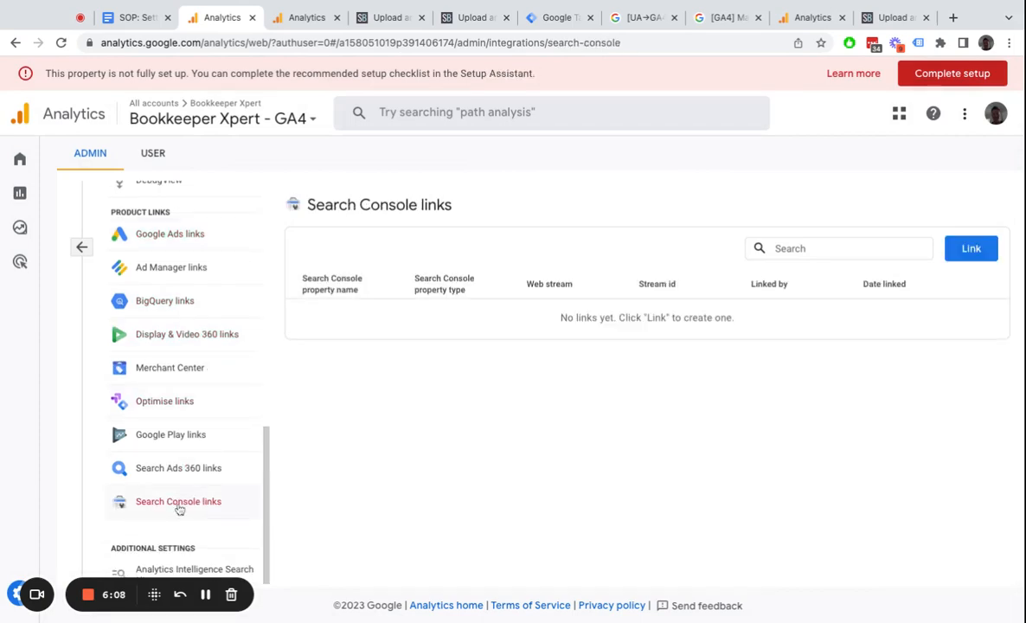
{"action": "left_click", "coordinate": [951, 254]}
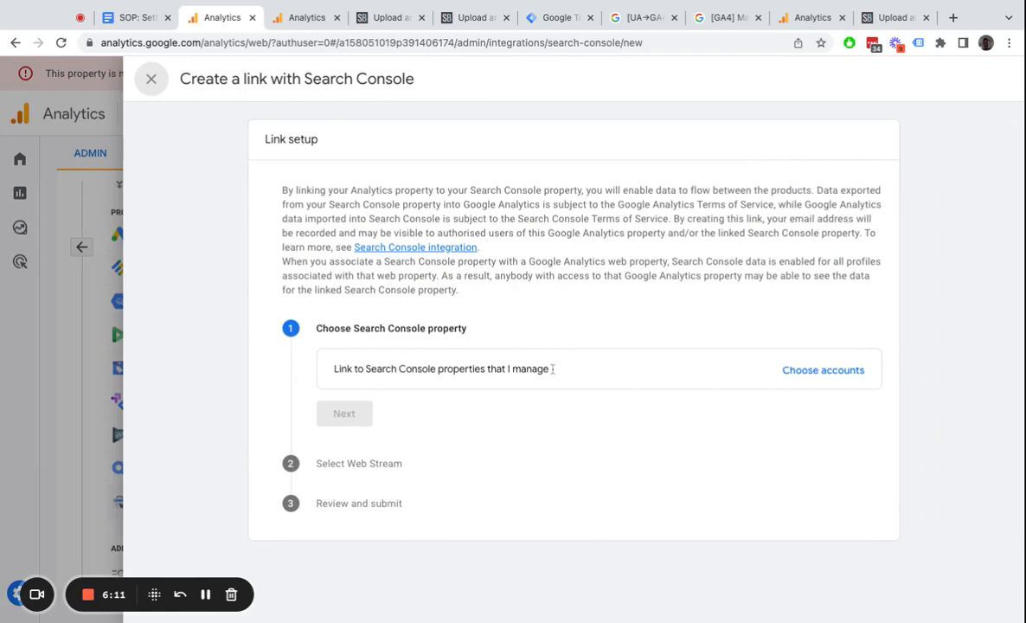
{"action": "left_click", "coordinate": [151, 79]}
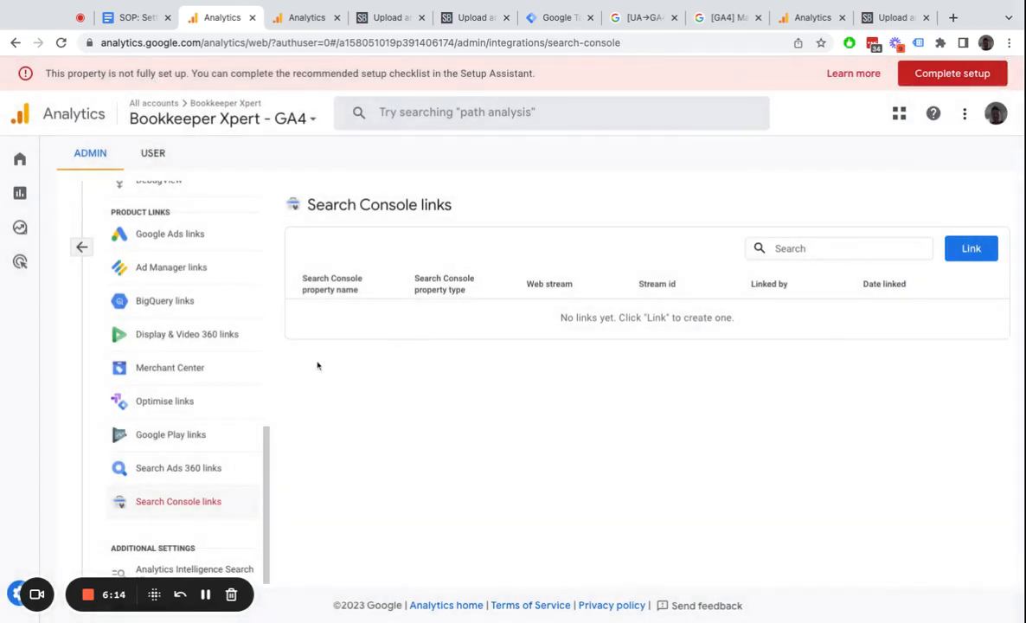
- Check the events and conversions section of the SOP, then open the property's Events page in Google Analytics
{"action": "left_click", "coordinate": [206, 594]}
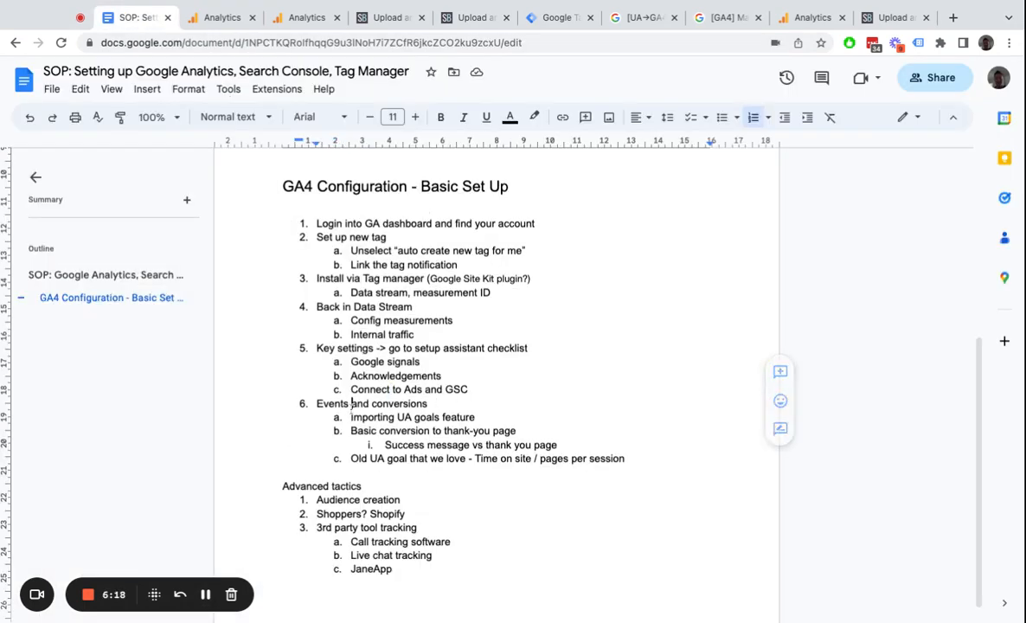
{"action": "double_click", "coordinate": [374, 404]}
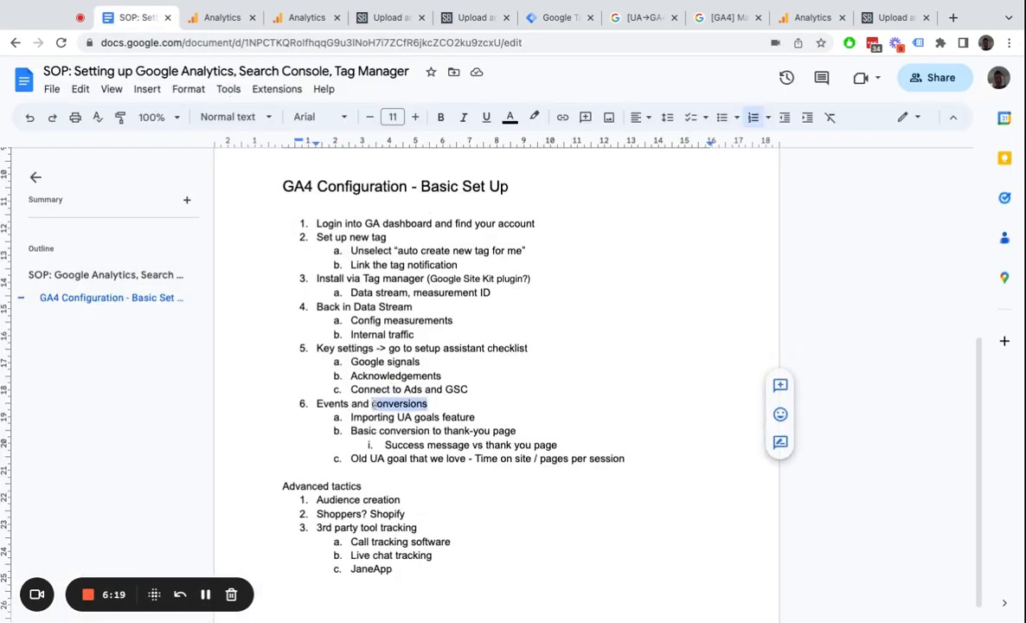
{"action": "left_click", "coordinate": [230, 18]}
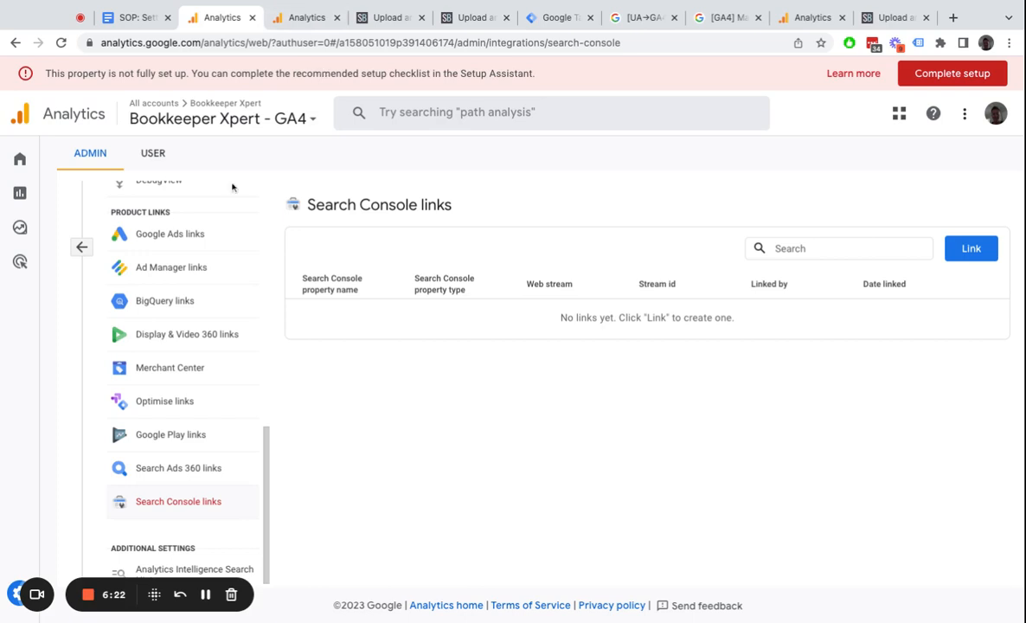
{"action": "scroll", "coordinate": [169, 346], "scroll_direction": "up", "scroll_amount": 6}
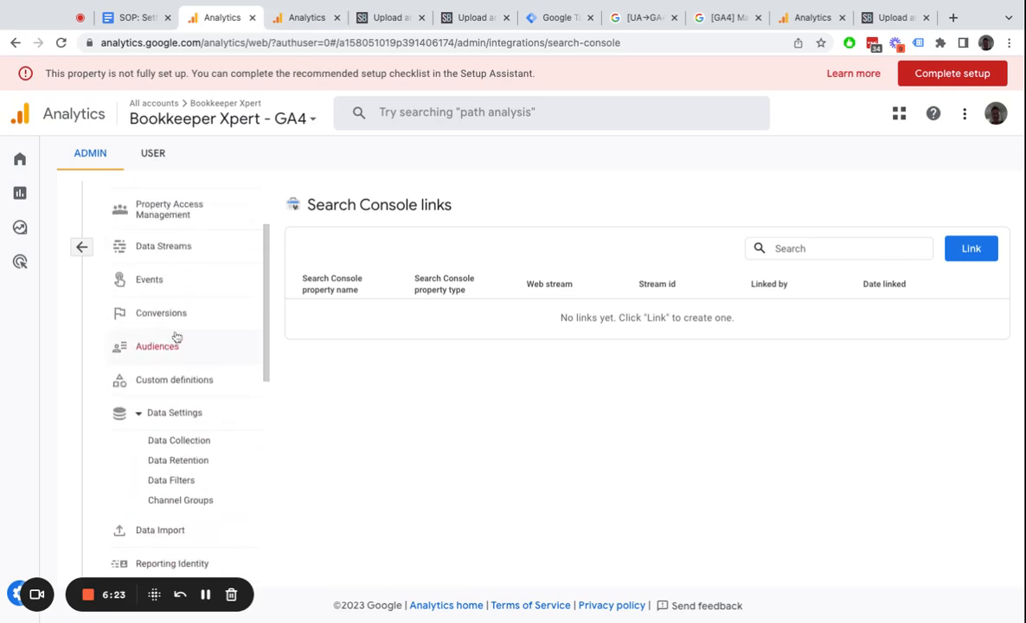
{"action": "left_click", "coordinate": [179, 279]}
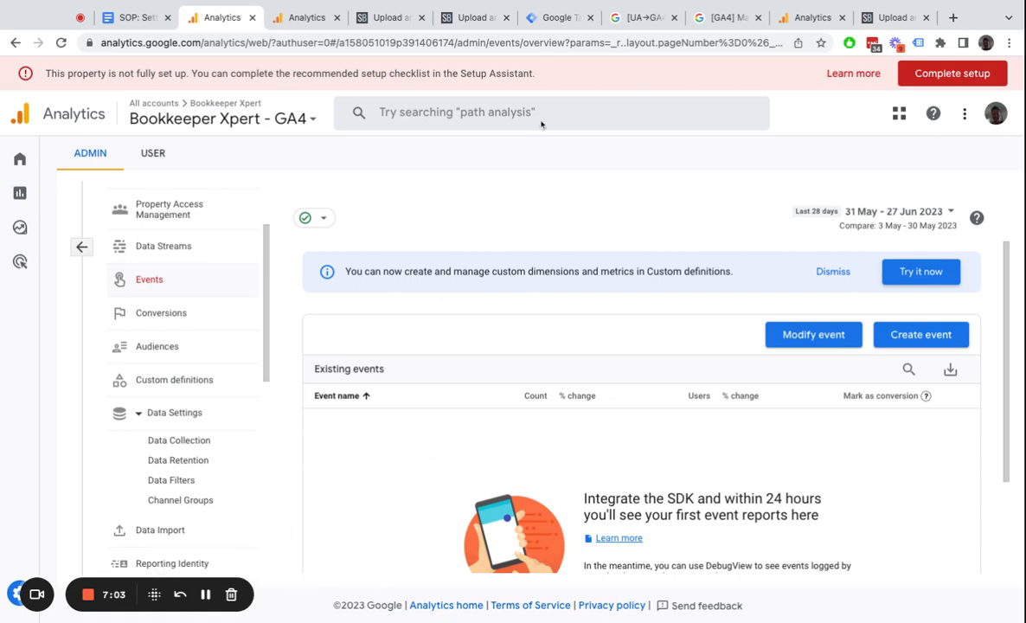
- Switch to Tag Manager, examine the configuration and trigger of the Form submissions GA4 tag, and close it
{"action": "left_click", "coordinate": [555, 18]}
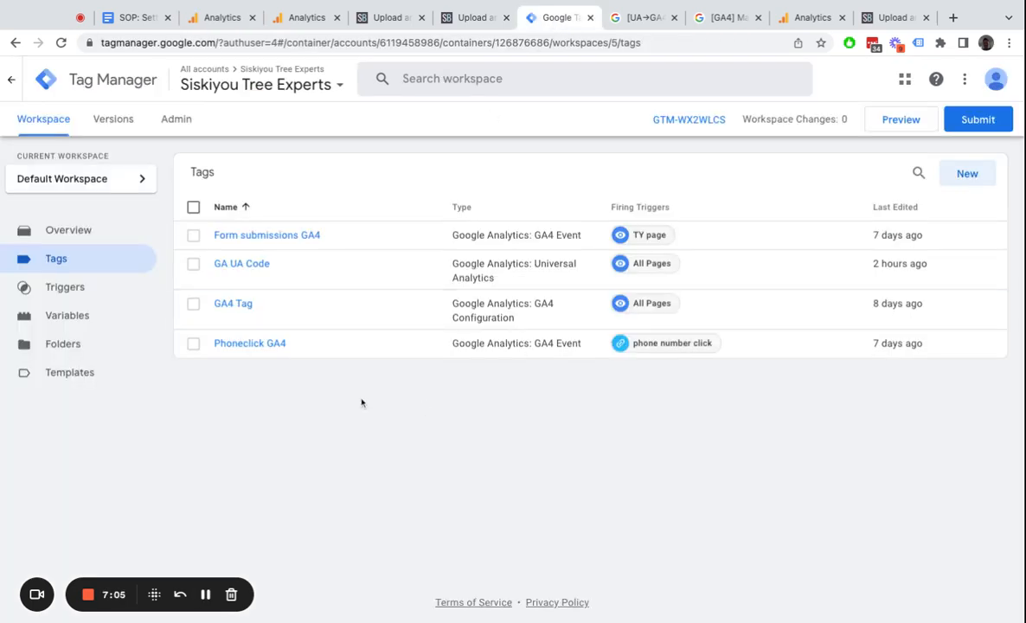
{"action": "left_click", "coordinate": [267, 235]}
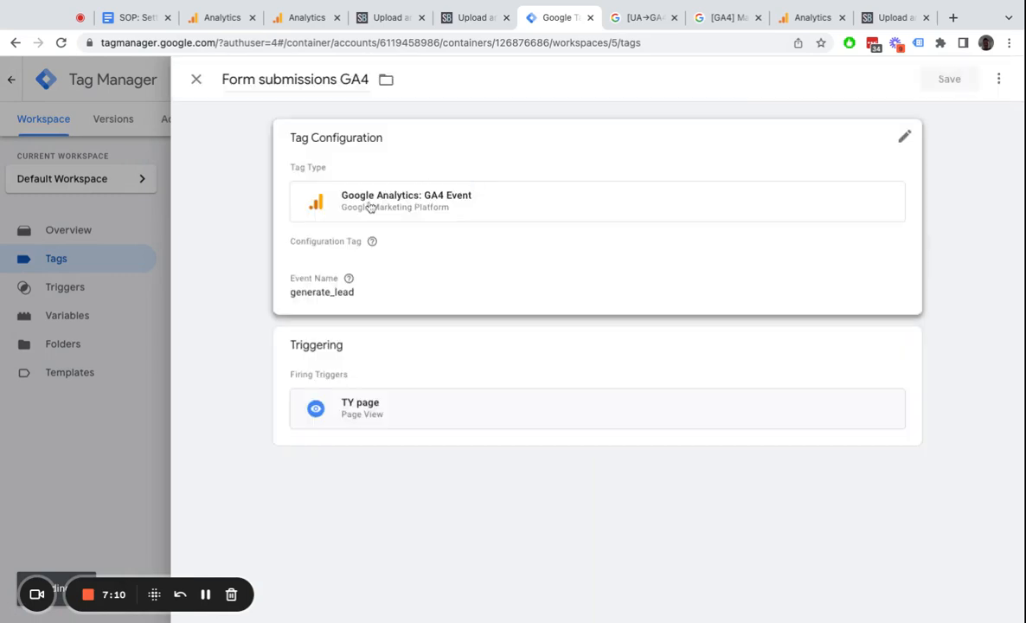
{"action": "mouse_move", "coordinate": [349, 280]}
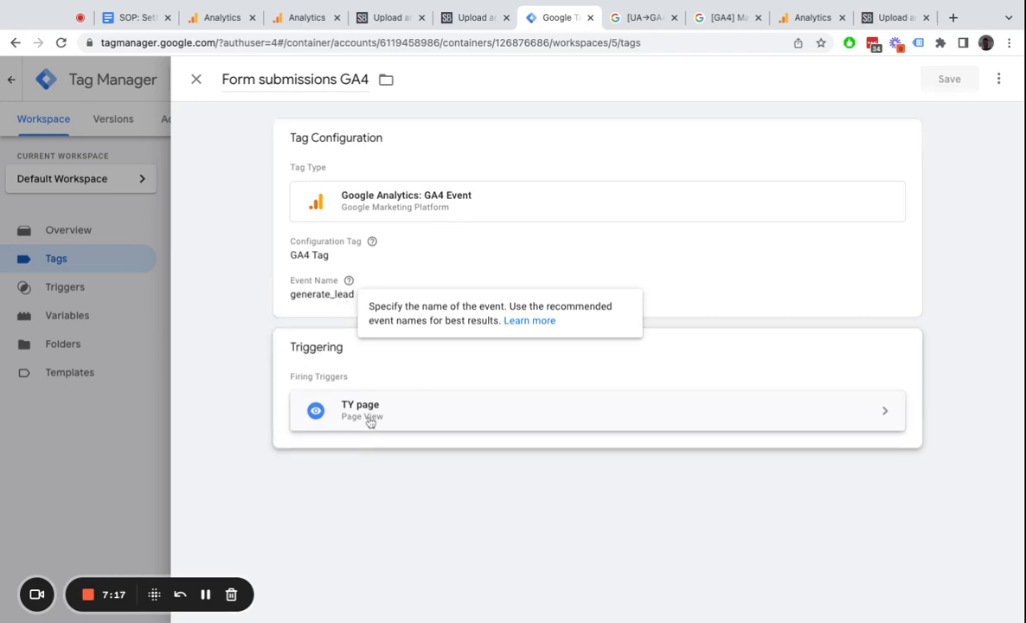
{"action": "left_click", "coordinate": [195, 78]}
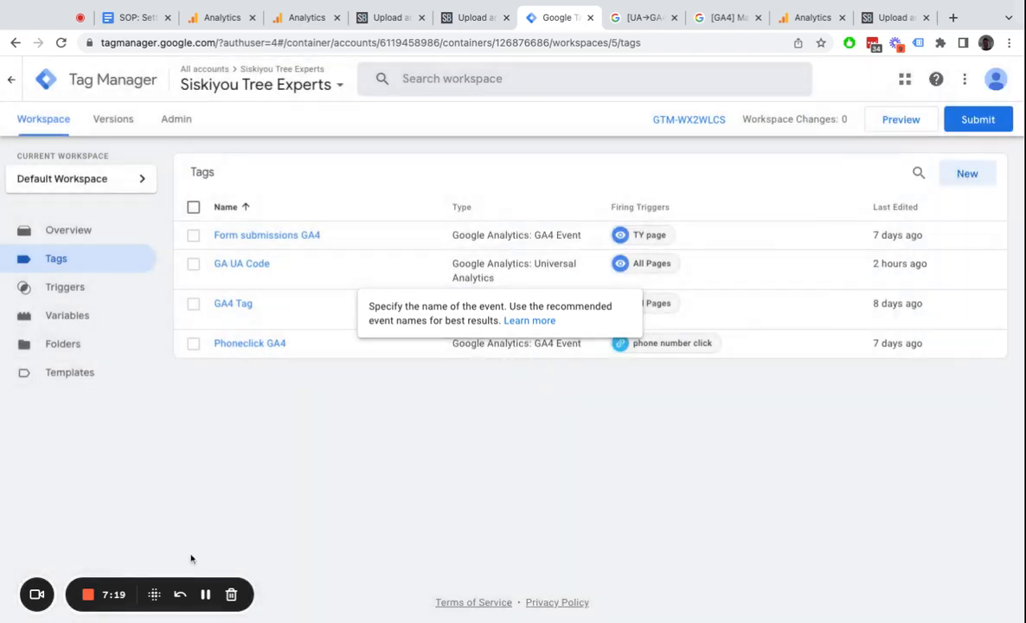
{"action": "left_click", "coordinate": [206, 595]}
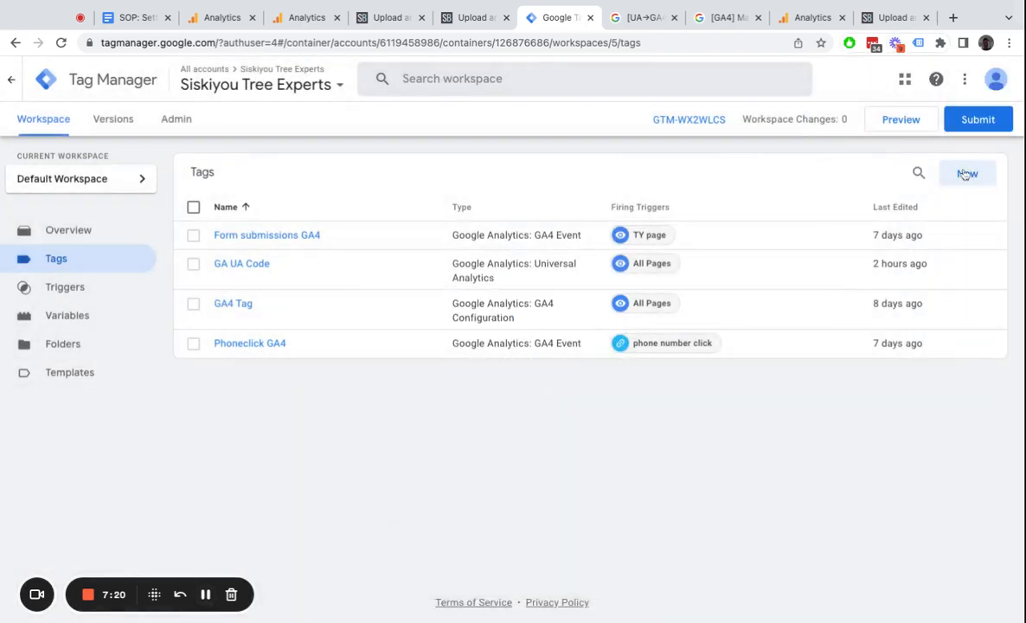
- Create a new tag named "thank yu" with the Google Analytics: GA4 Event type
{"action": "left_click", "coordinate": [966, 173]}
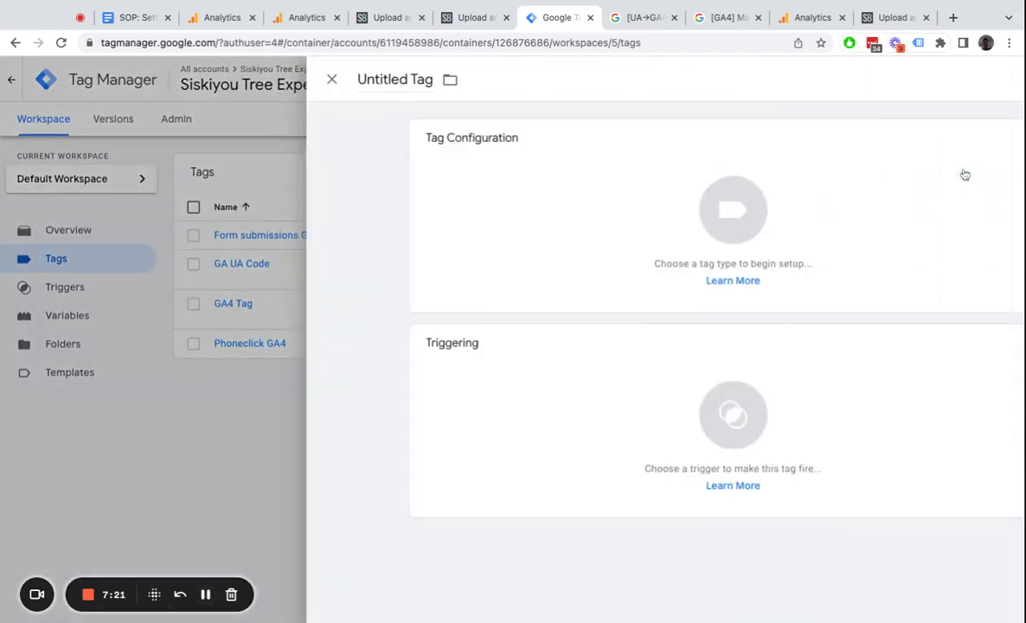
{"action": "left_click", "coordinate": [272, 79]}
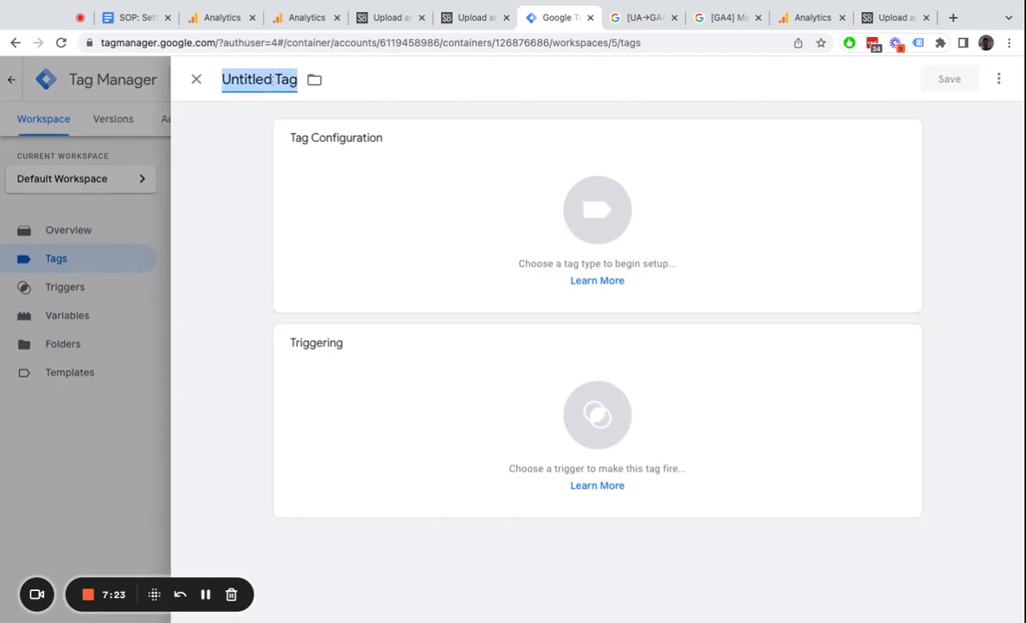
{"action": "type", "text": "thank yu"}
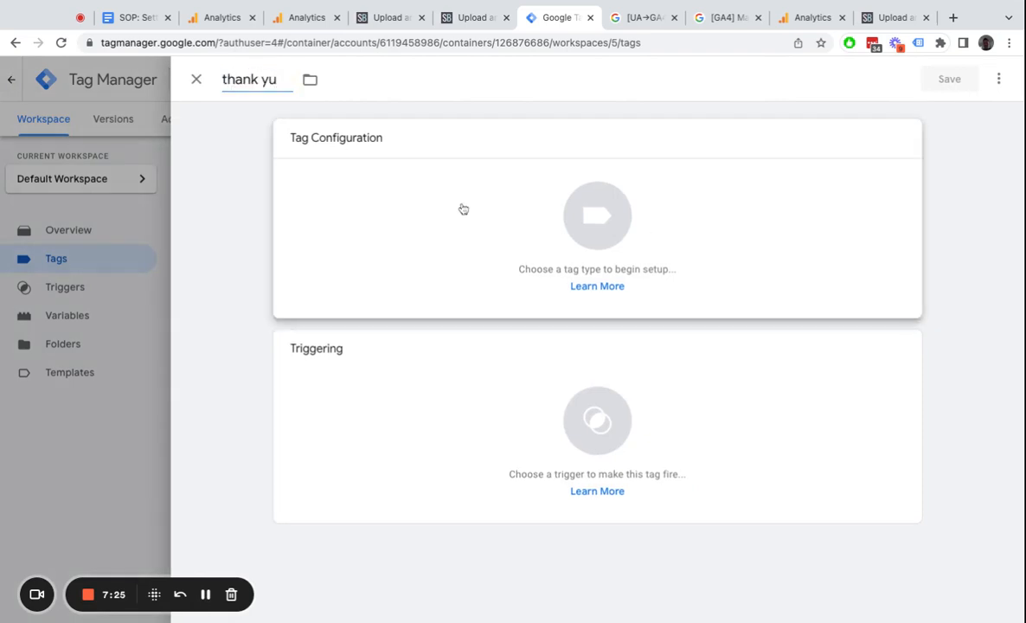
{"action": "left_click", "coordinate": [568, 199]}
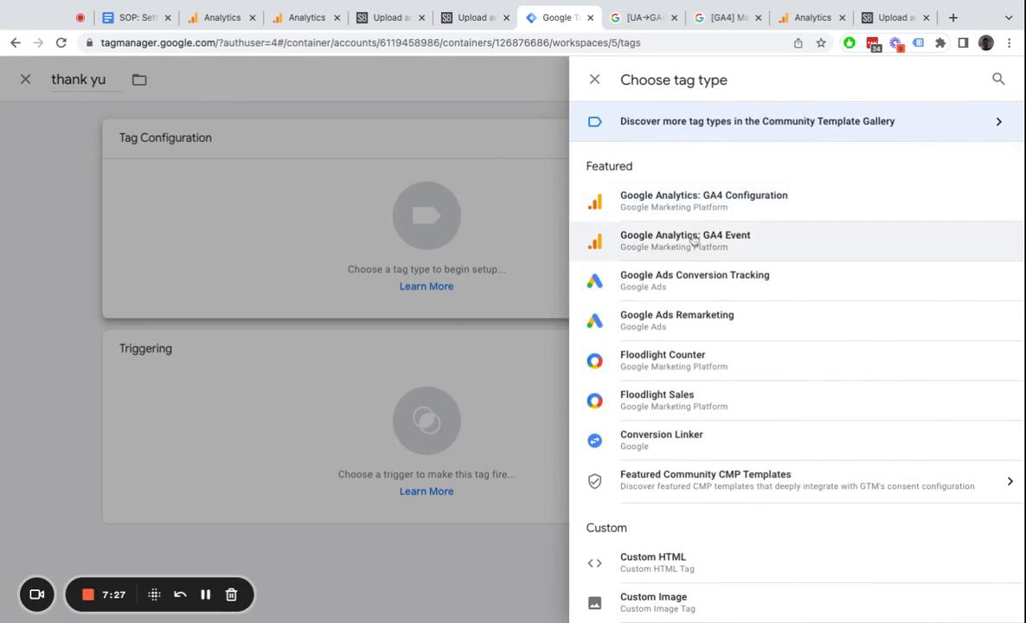
{"action": "left_click", "coordinate": [694, 242]}
{"action": "left_click", "coordinate": [401, 290]}
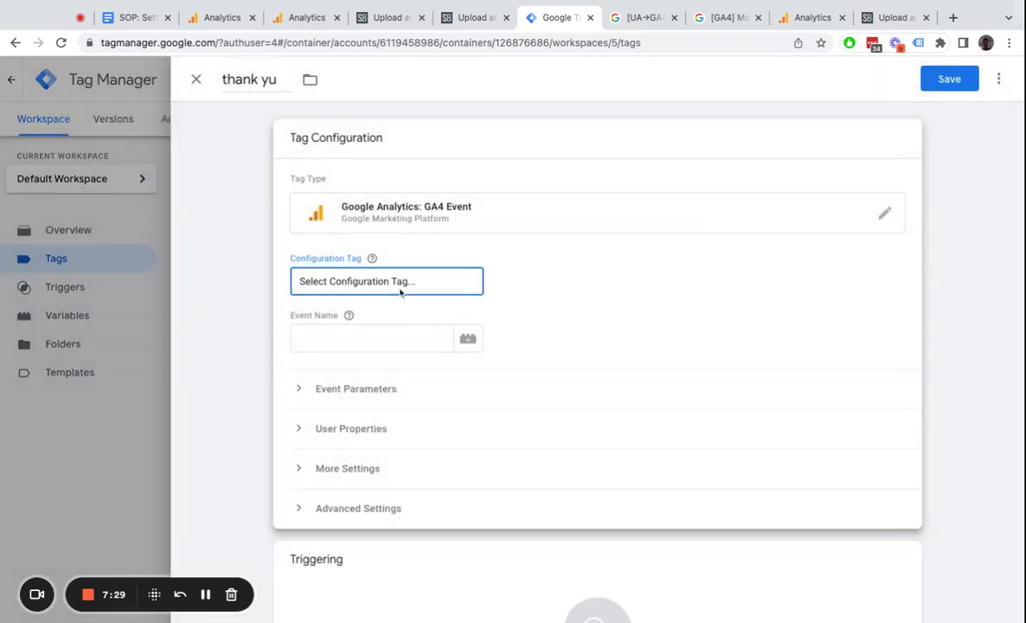
{"action": "left_click", "coordinate": [344, 336]}
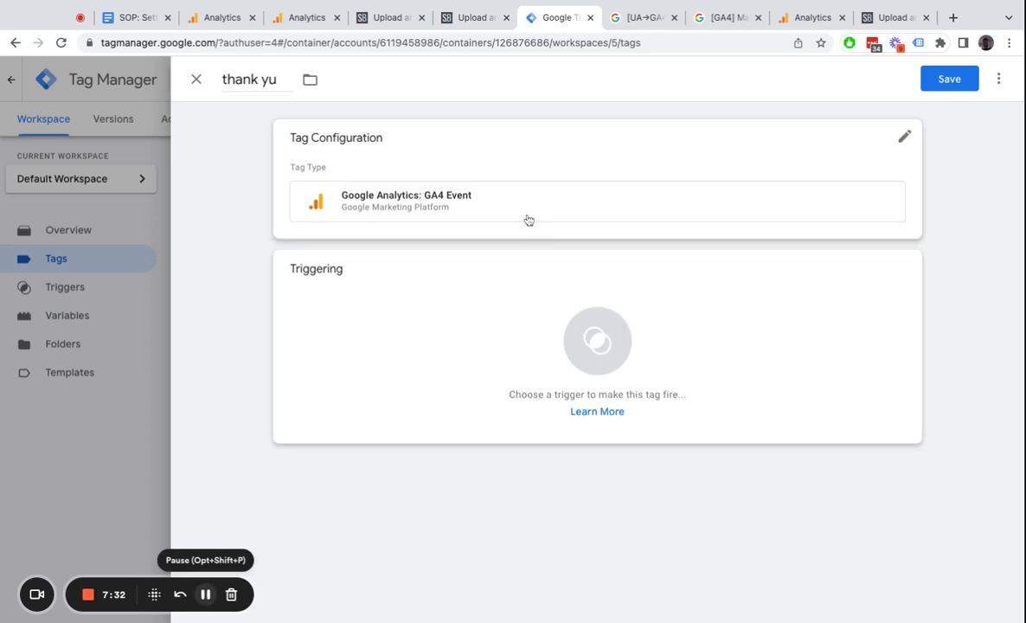
{"action": "left_click", "coordinate": [527, 216]}
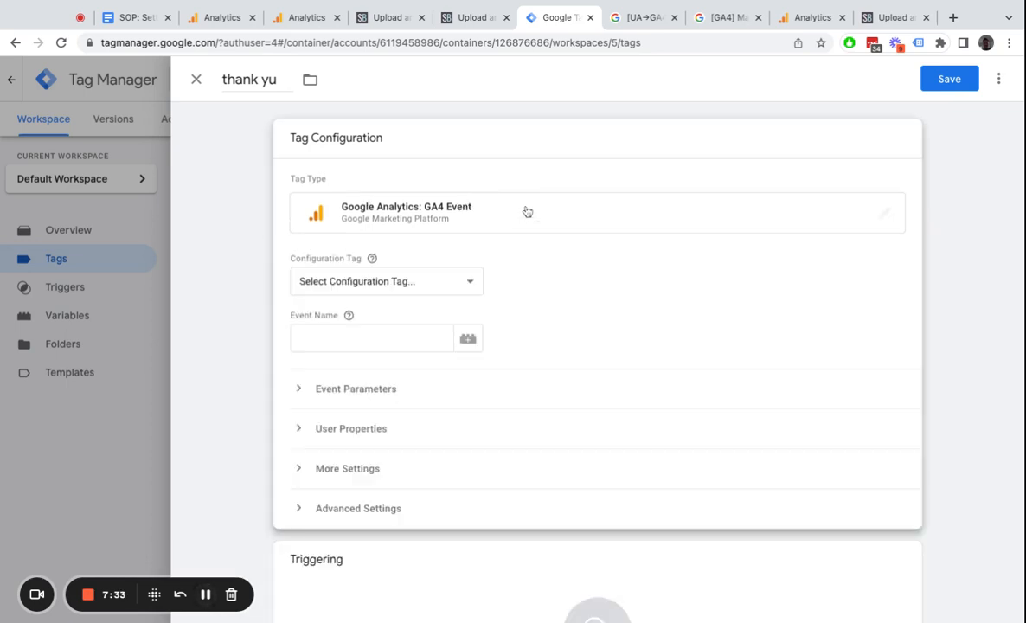
- Set the tag's event name to generate_lead
{"action": "left_click", "coordinate": [356, 346]}
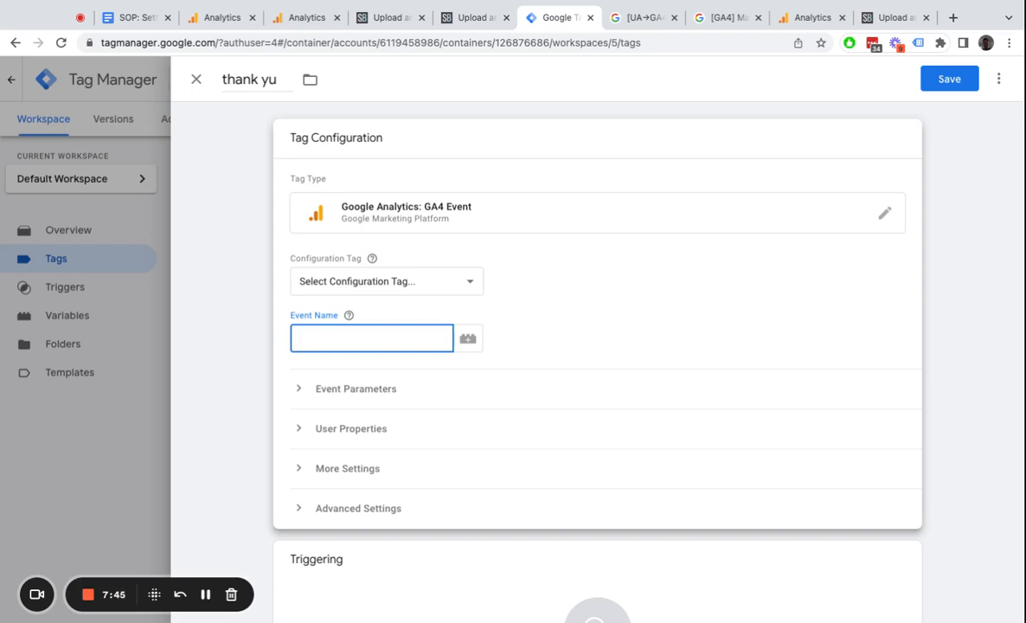
{"action": "type", "text": "en"}
{"action": "type", "text": "erta"}
{"action": "type", "text": "e_lead"}
{"action": "key", "text": "Left"}
{"action": "key", "text": "Left"}
{"action": "key", "text": "BackSpace"}
{"action": "key", "text": "BackSpace"}
{"action": "type", "text": "at"}
{"action": "key", "text": "super+a"}
{"action": "key", "text": "Right"}
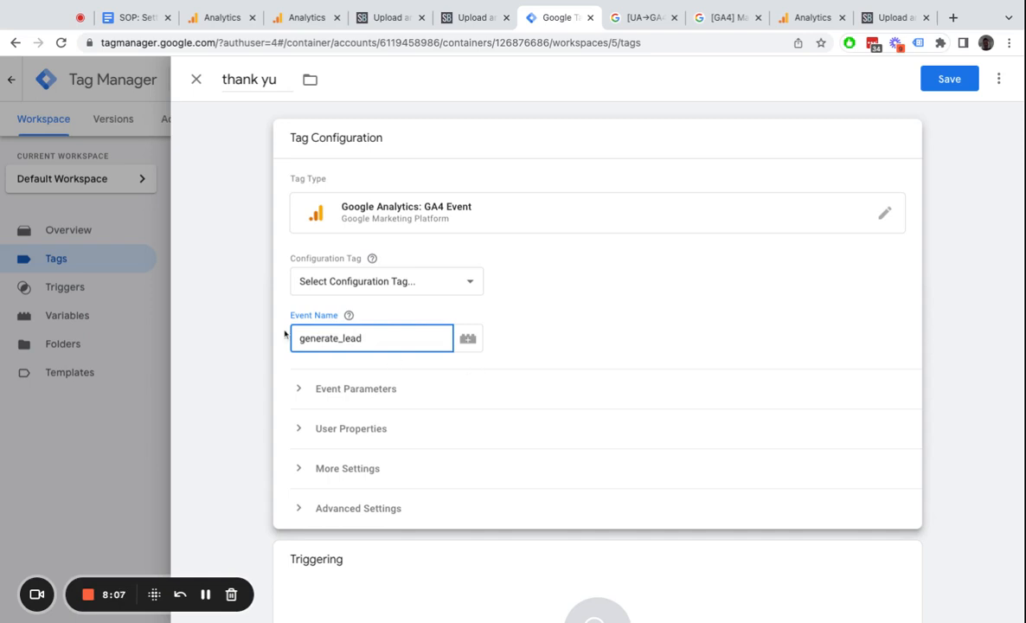
- Select GA4 Tag as the configuration tag for the generate_lead event
{"action": "scroll", "coordinate": [318, 320], "scroll_direction": "down", "scroll_amount": 1}
{"action": "left_click", "coordinate": [389, 276]}
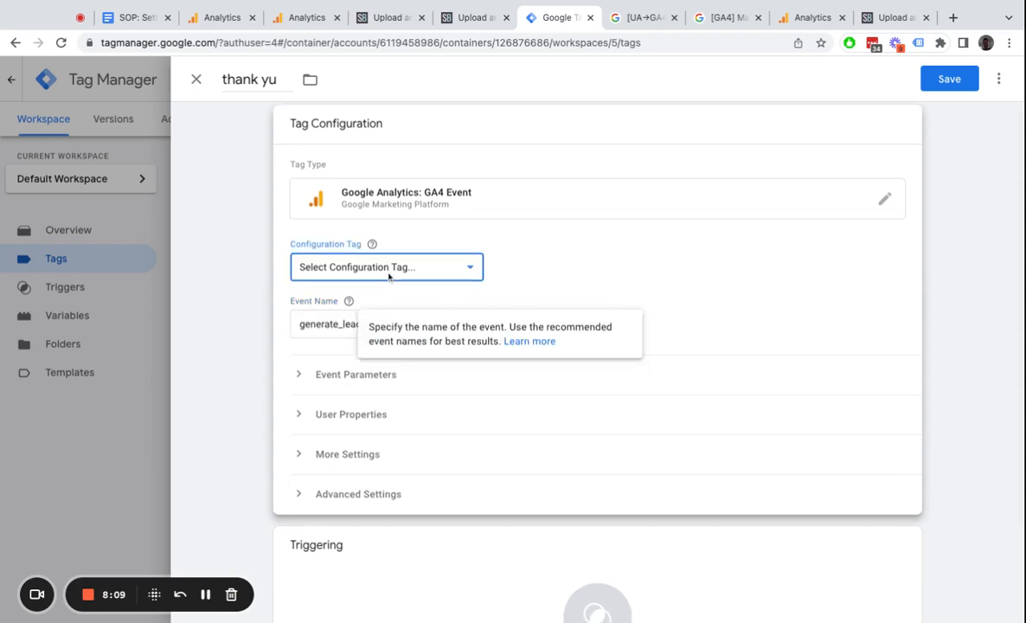
{"action": "left_click", "coordinate": [380, 267]}
{"action": "left_click", "coordinate": [260, 338]}
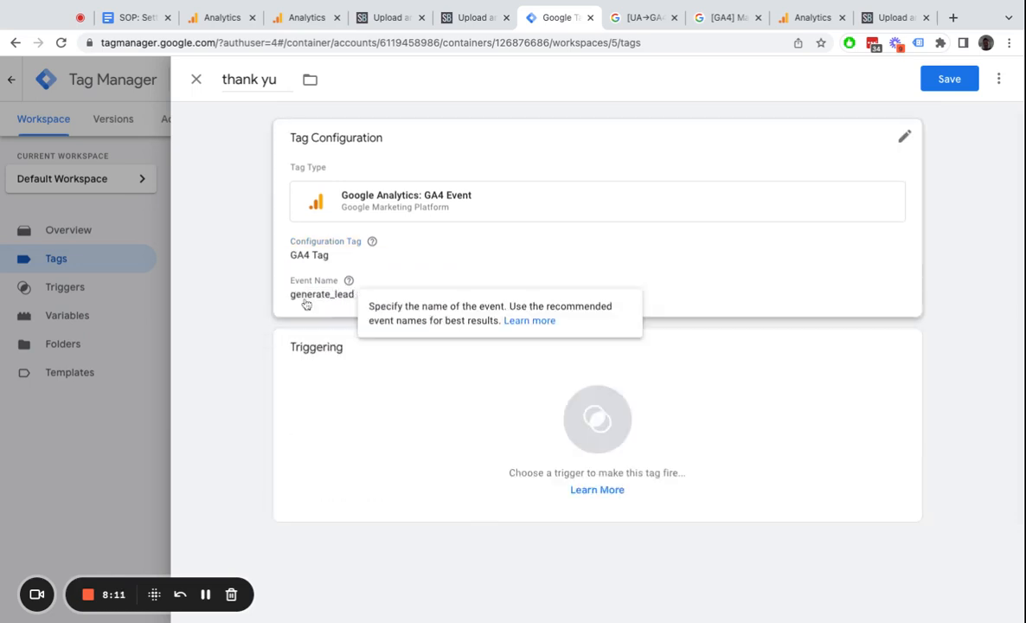
- Start a new trigger named "thank" for the thank yu tag
{"action": "left_click", "coordinate": [434, 397]}
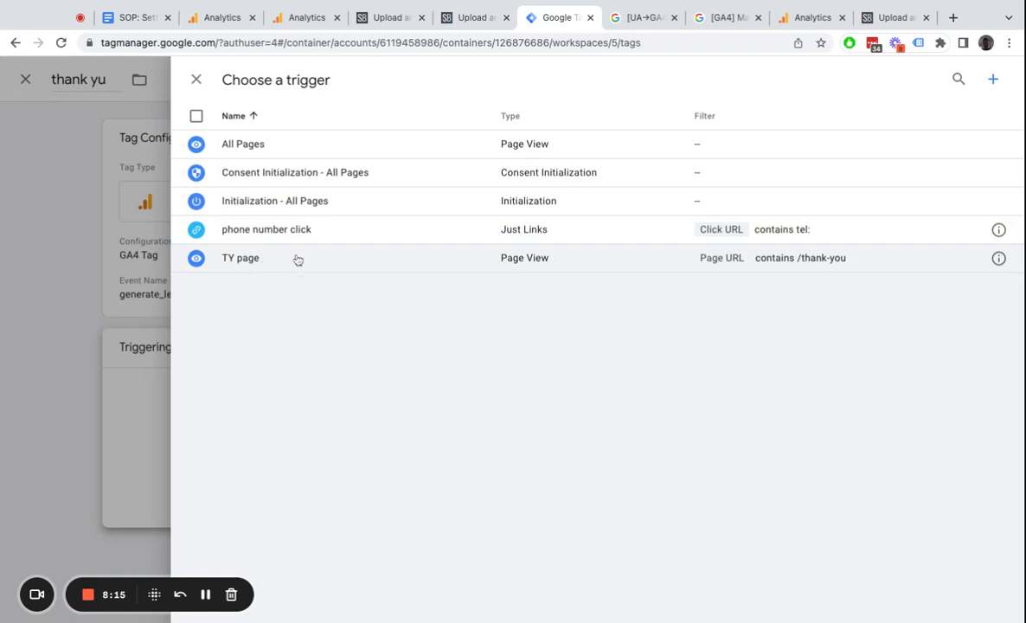
{"action": "left_click", "coordinate": [993, 78]}
{"action": "double_click", "coordinate": [299, 79]}
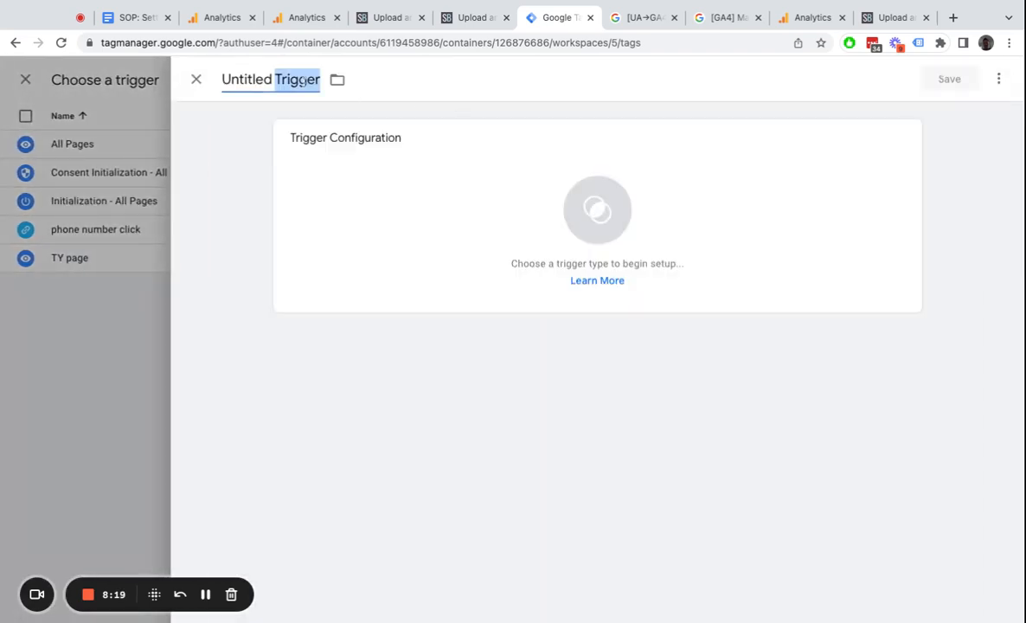
{"action": "key", "text": "ctrl+a"}
{"action": "type", "text": "thank"}
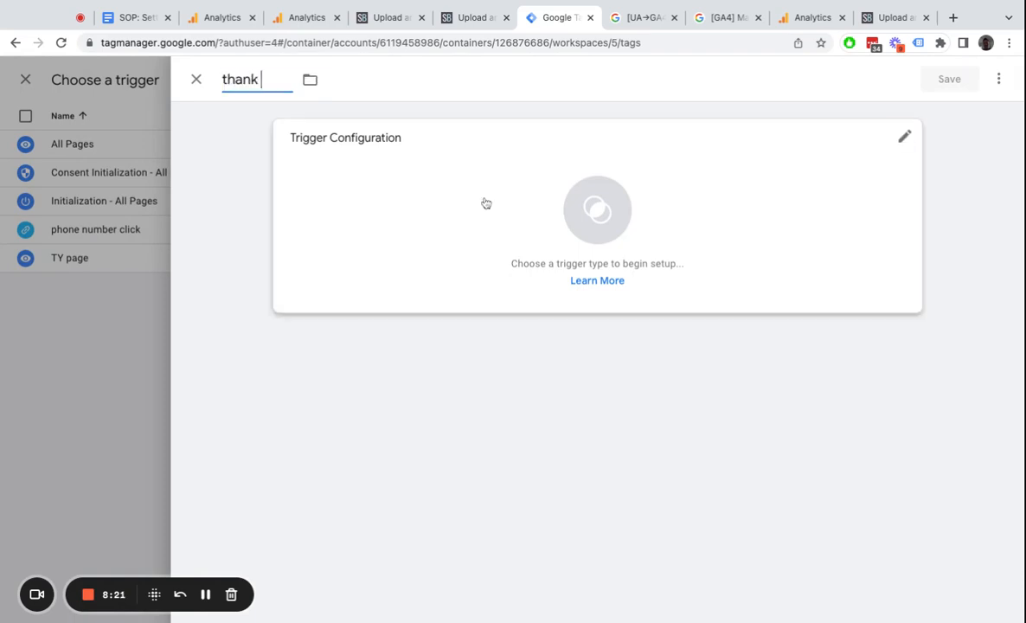
- Set the trigger to Page View, firing on some page views where Page URL contains /thank-you
{"action": "left_click", "coordinate": [484, 202]}
{"action": "left_click", "coordinate": [655, 238]}
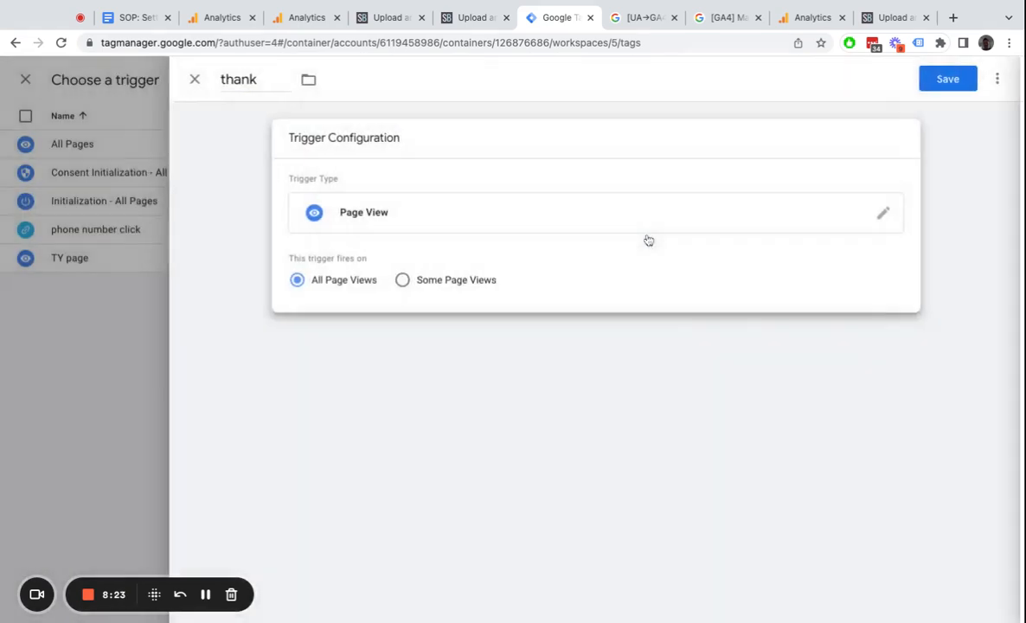
{"action": "left_click", "coordinate": [404, 280]}
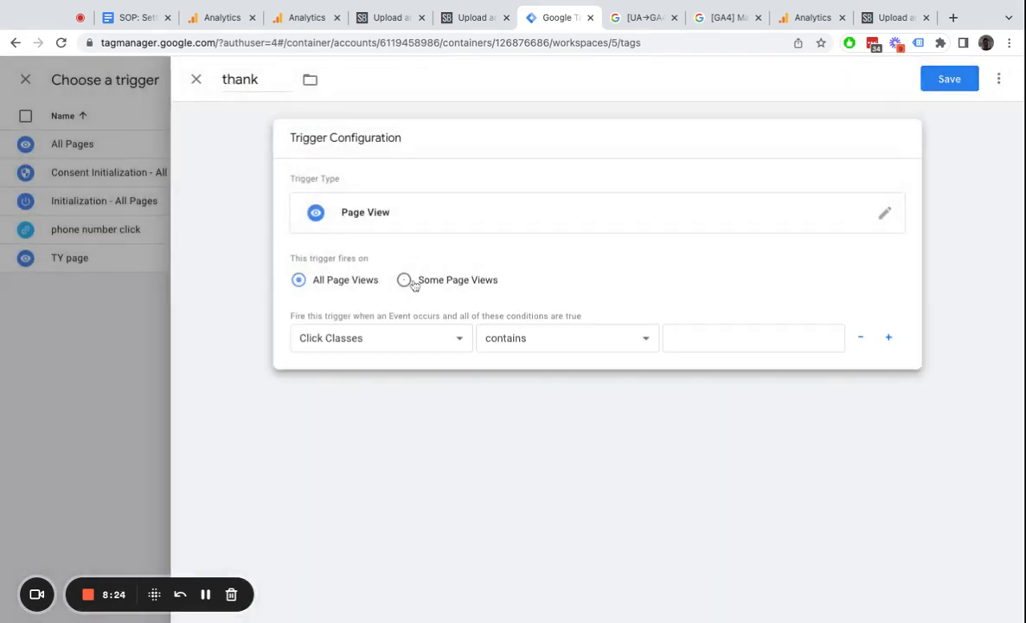
{"action": "left_click", "coordinate": [409, 347]}
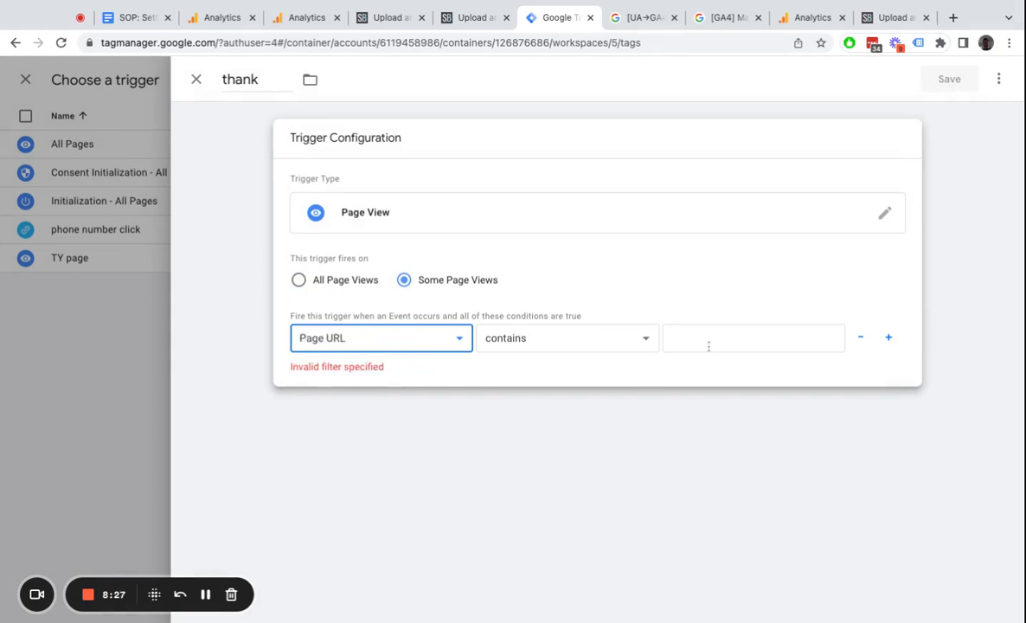
{"action": "left_click", "coordinate": [711, 344]}
{"action": "type", "text": "/thank"}
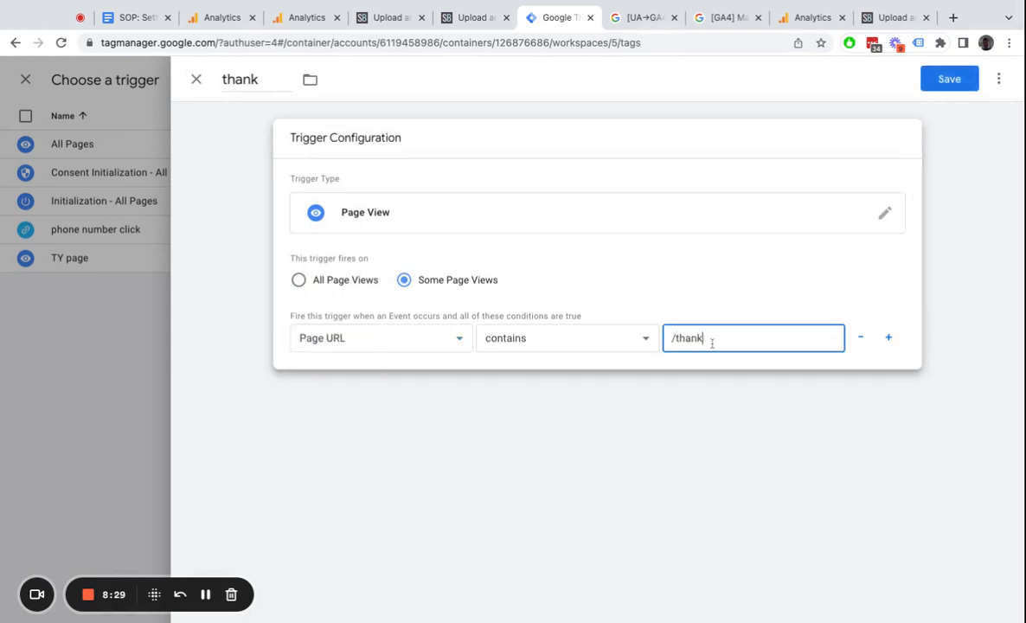
{"action": "type", "text": "-you"}
- Discard the unsaved "thank" trigger and the unsaved "thank yu" tag
{"action": "left_click", "coordinate": [196, 80]}
{"action": "left_click", "coordinate": [705, 236]}
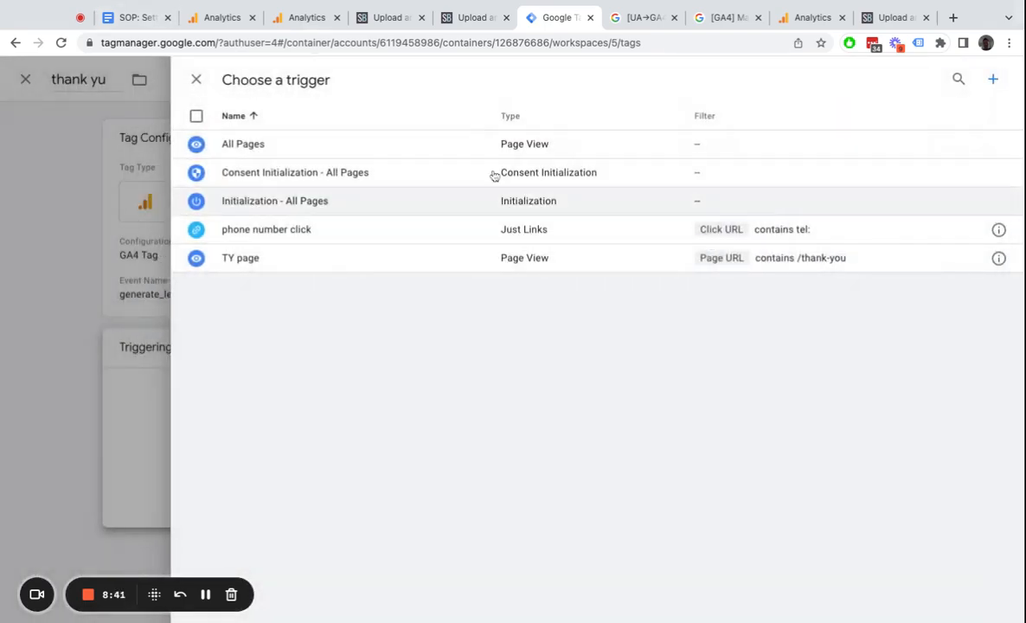
{"action": "left_click", "coordinate": [196, 80]}
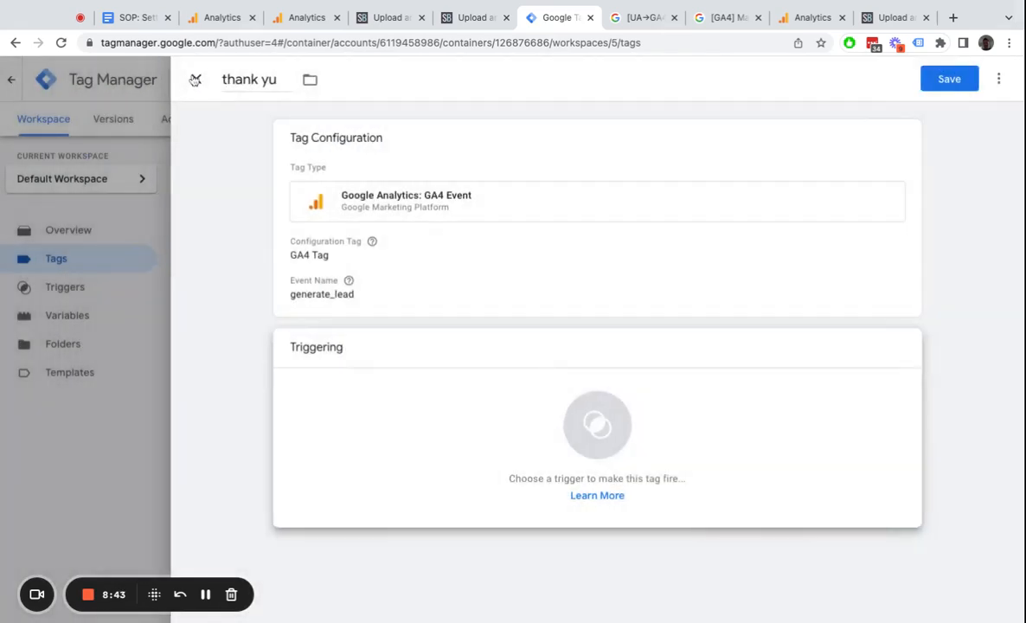
{"action": "left_click", "coordinate": [195, 80]}
{"action": "left_click", "coordinate": [708, 233]}
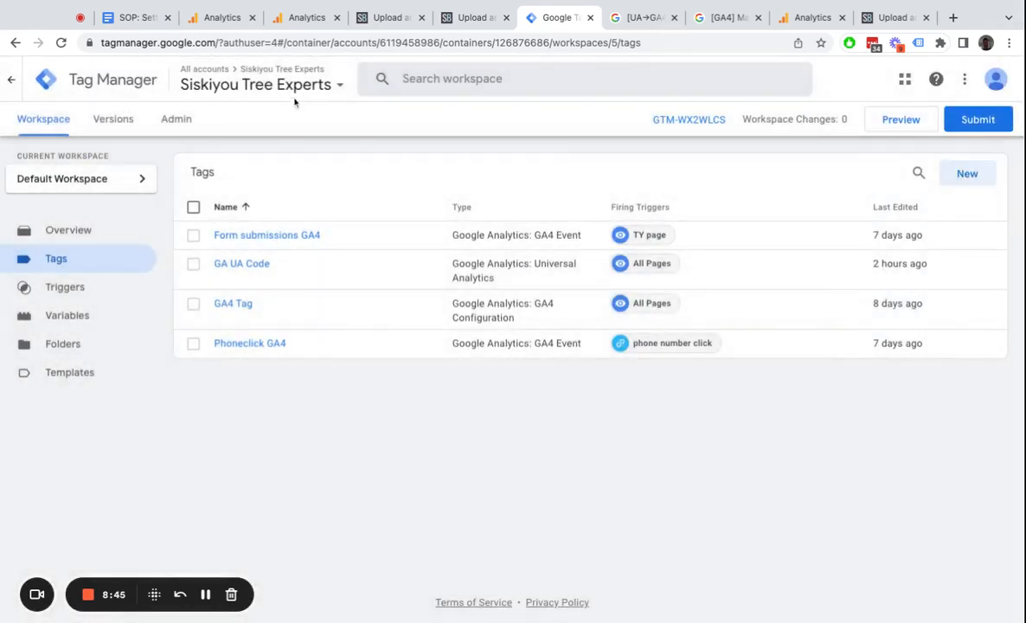
- Switch to Analytics and bring up the existing events of the Bookkeeper Xpert - GA4 property
{"action": "left_click", "coordinate": [308, 24]}
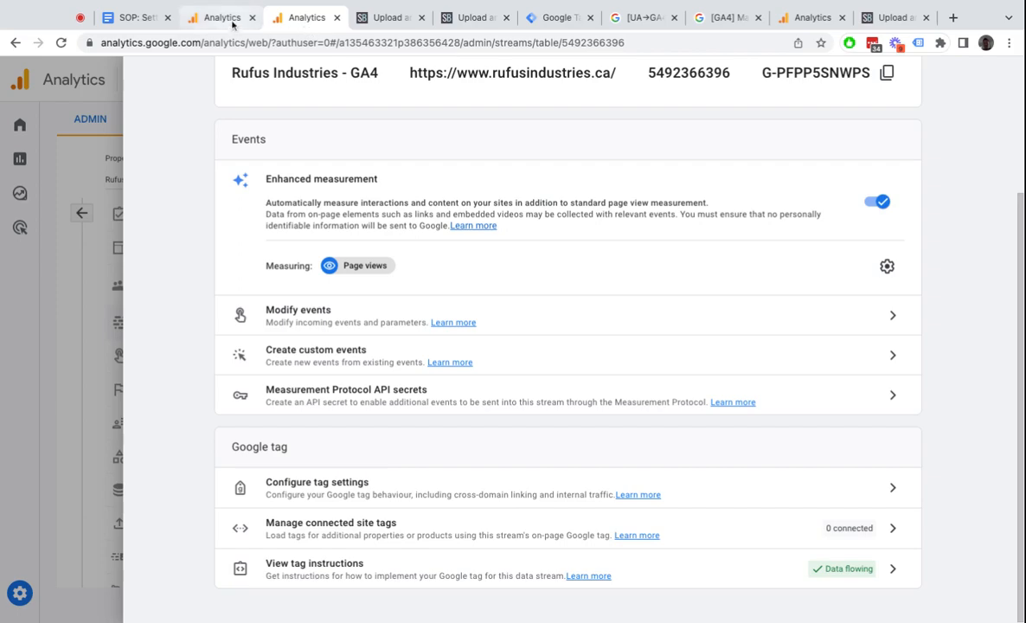
{"action": "scroll", "coordinate": [545, 188], "scroll_direction": "up", "scroll_amount": 3}
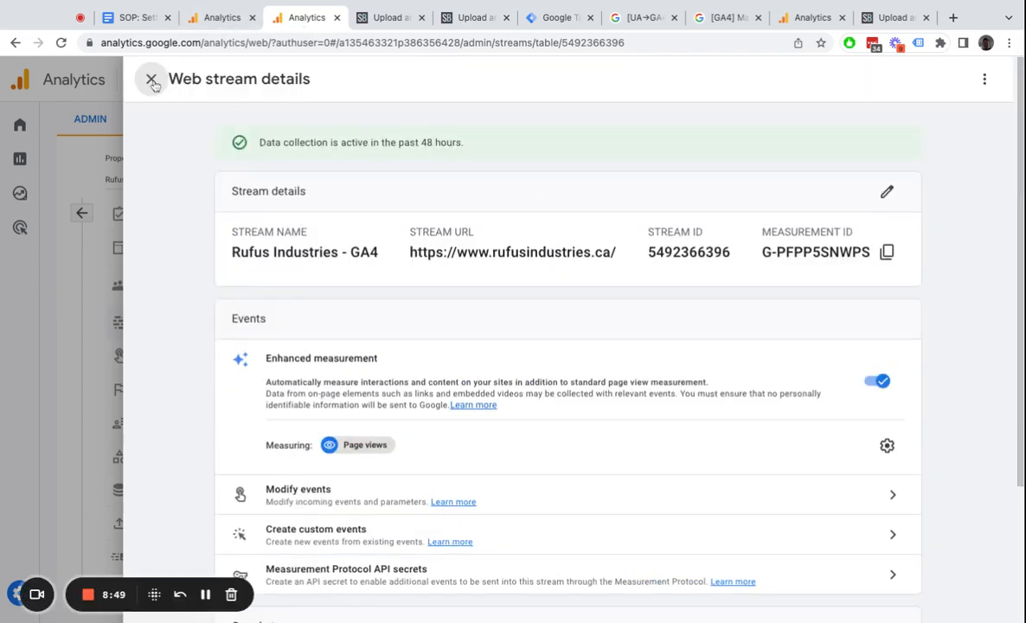
{"action": "left_click", "coordinate": [223, 17]}
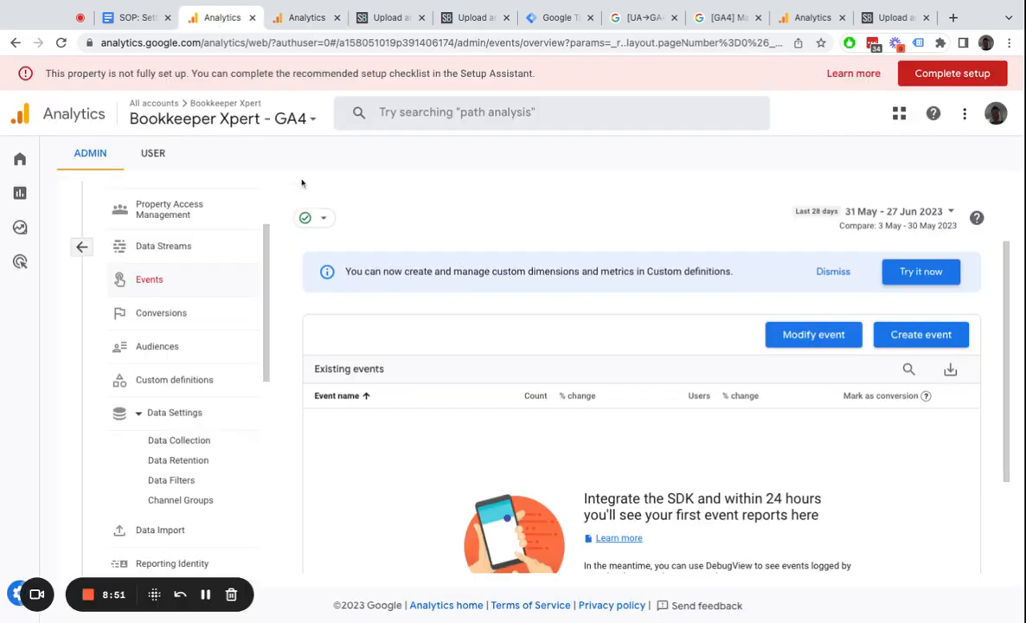
{"action": "scroll", "coordinate": [199, 251], "scroll_direction": "down", "scroll_amount": 1}
{"action": "scroll", "coordinate": [200, 302], "scroll_direction": "up", "scroll_amount": 2}
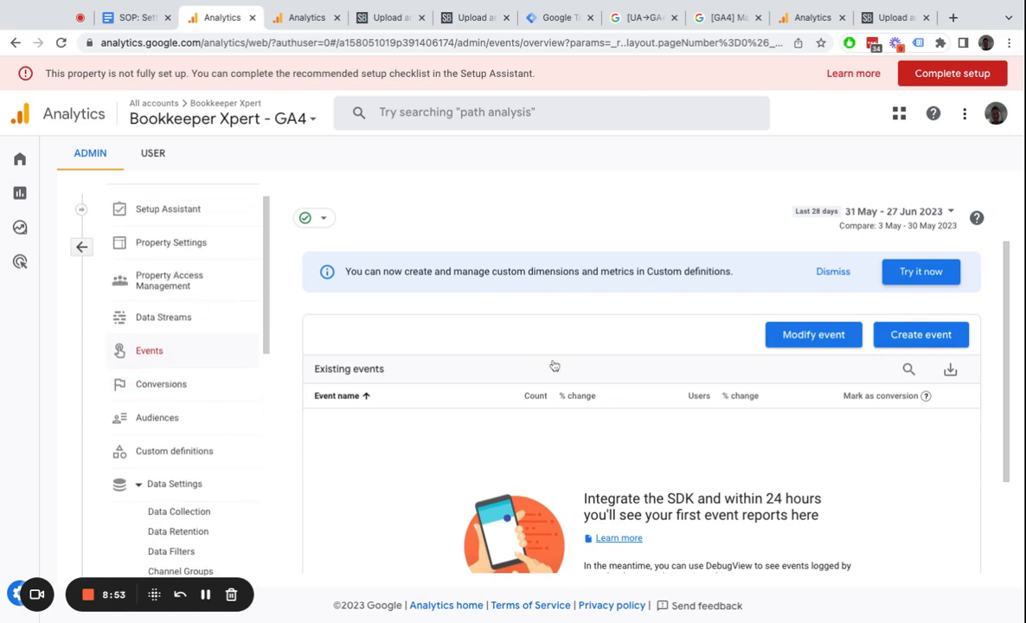
{"action": "scroll", "coordinate": [732, 363], "scroll_direction": "down", "scroll_amount": 1}
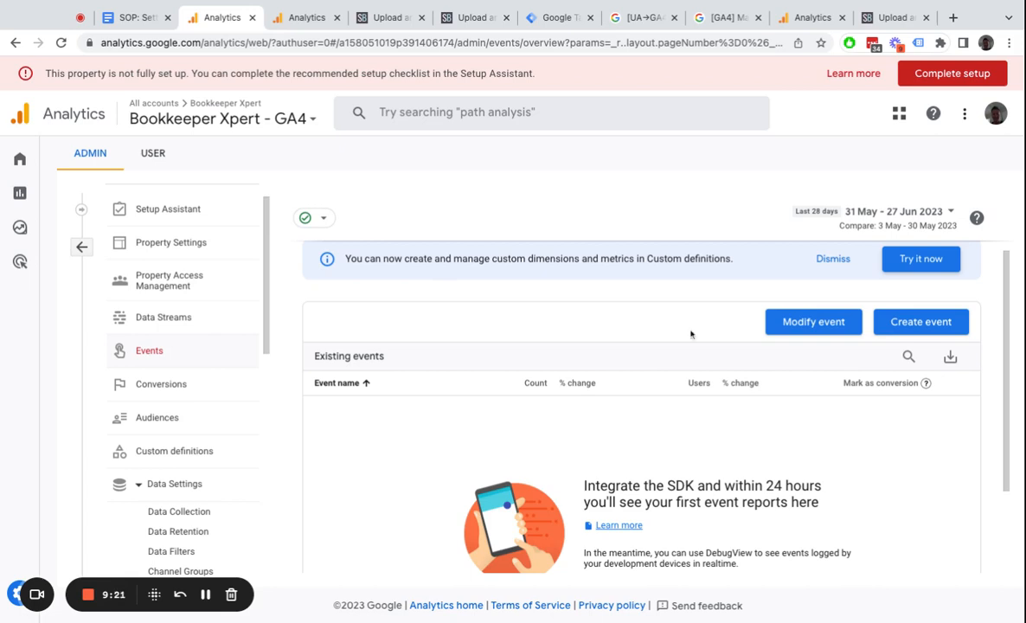
- Start a custom event named thank_you_page with the matching condition event_name equals page_view
{"action": "left_click", "coordinate": [897, 321]}
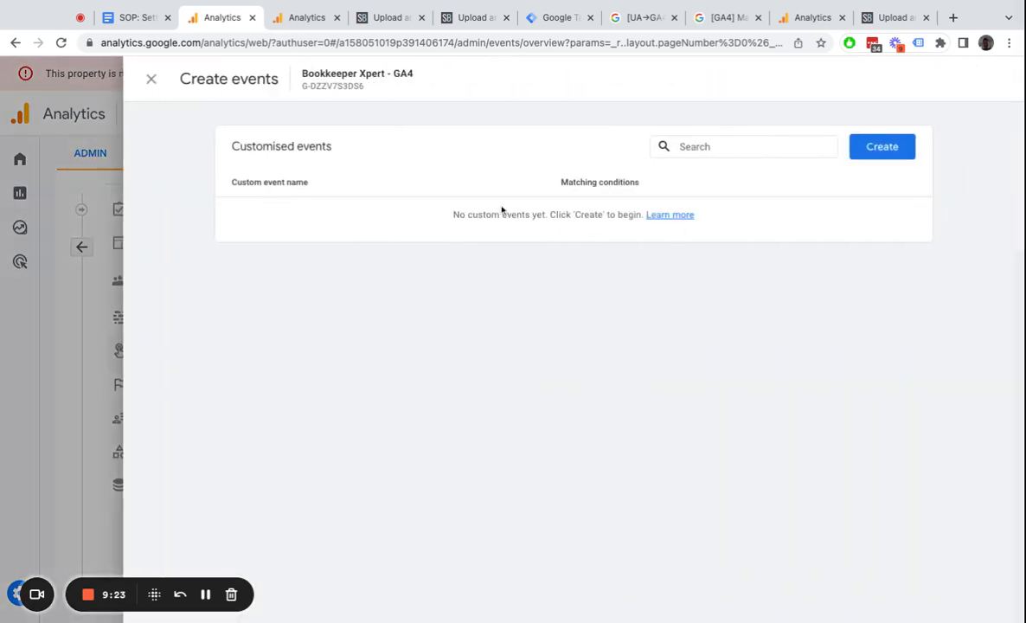
{"action": "left_click", "coordinate": [877, 152]}
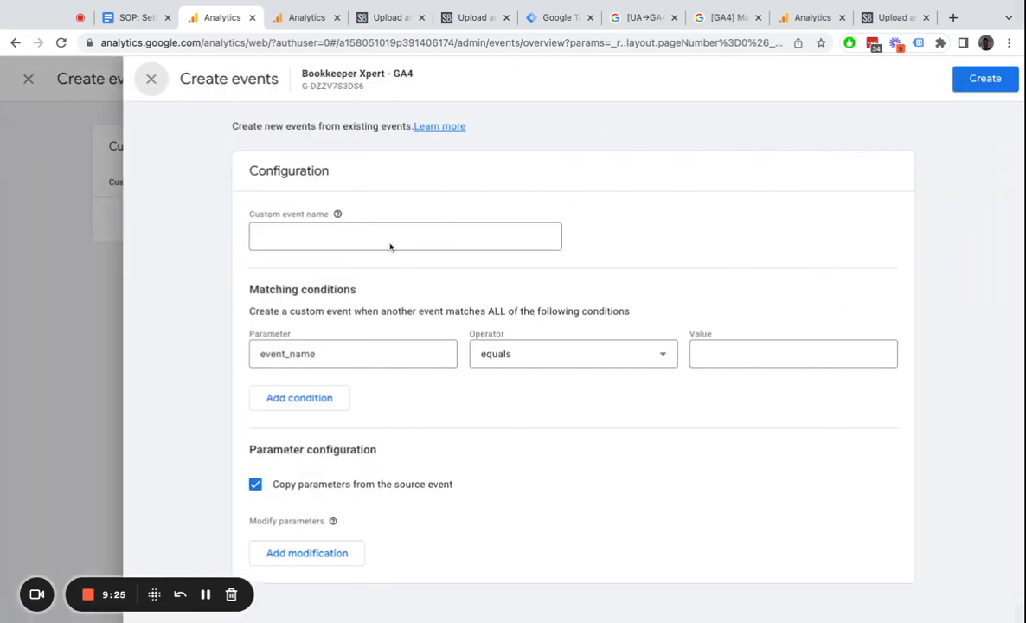
{"action": "left_click", "coordinate": [395, 231]}
{"action": "type", "text": "thank"}
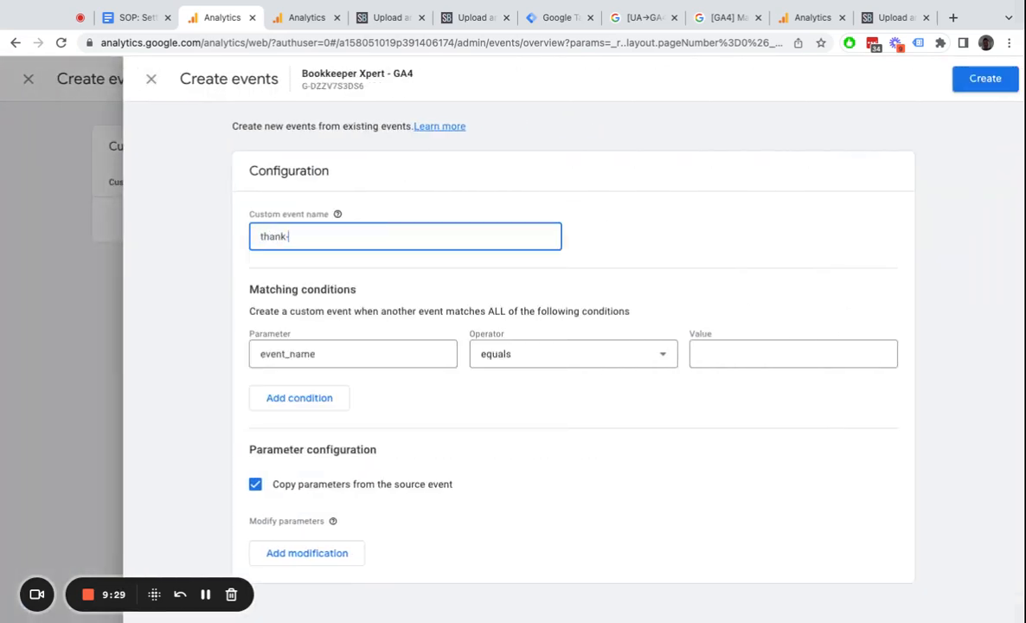
{"action": "type", "text": "_you_page"}
{"action": "left_click", "coordinate": [741, 356]}
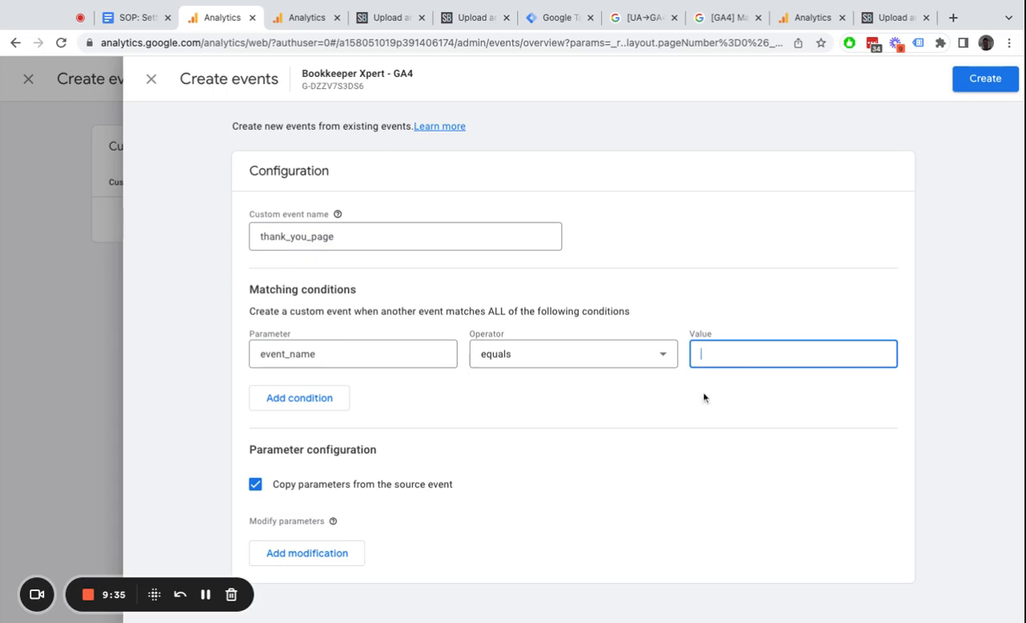
{"action": "type", "text": "page_view"}
- Add a second matching condition requiring page_location to contain /thank-you
{"action": "left_click", "coordinate": [297, 398]}
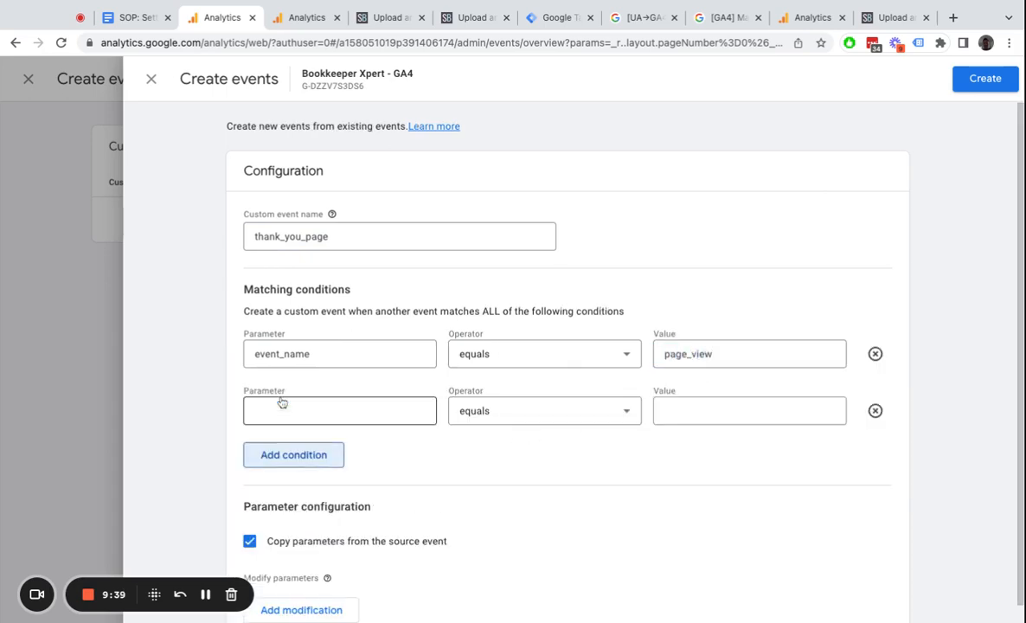
{"action": "left_click", "coordinate": [303, 412]}
{"action": "scroll", "coordinate": [350, 531], "scroll_direction": "down", "scroll_amount": 5}
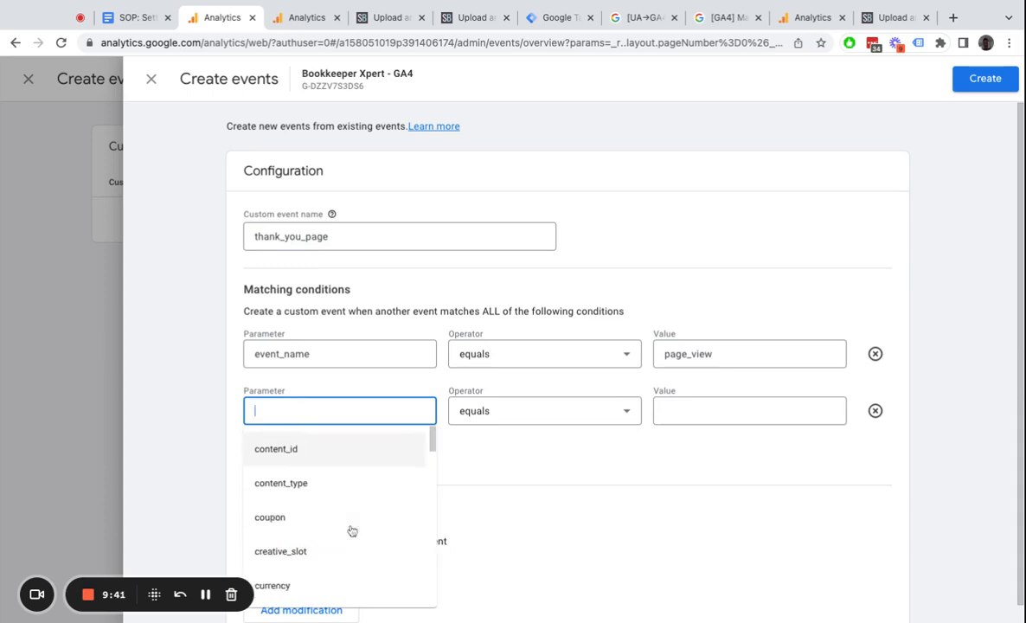
{"action": "scroll", "coordinate": [352, 531], "scroll_direction": "down", "scroll_amount": 6}
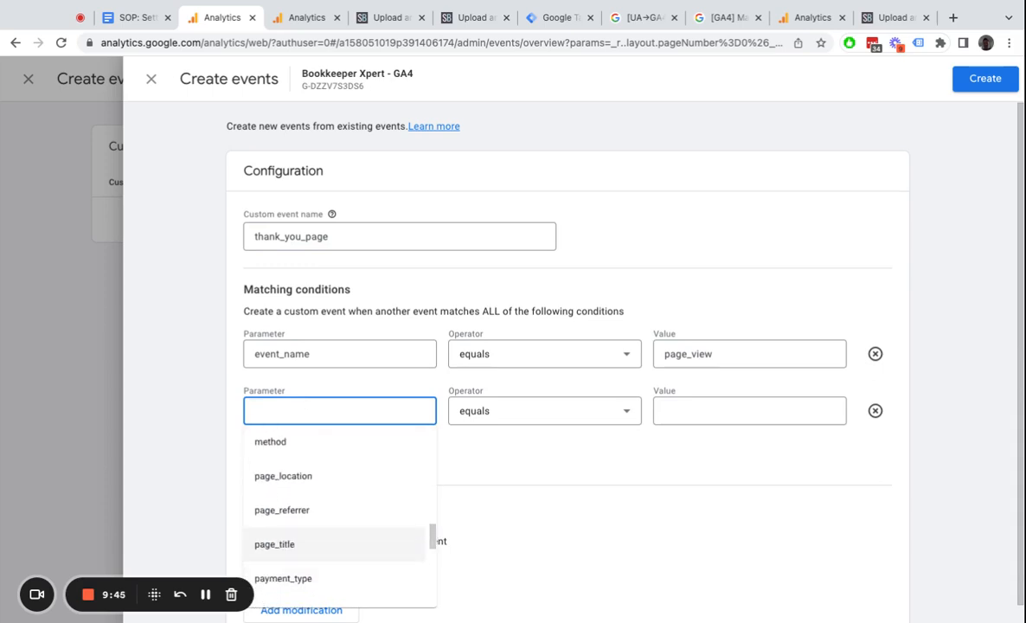
{"action": "left_click", "coordinate": [315, 476]}
{"action": "left_click", "coordinate": [545, 412]}
{"action": "scroll", "coordinate": [505, 499], "scroll_direction": "down", "scroll_amount": 2}
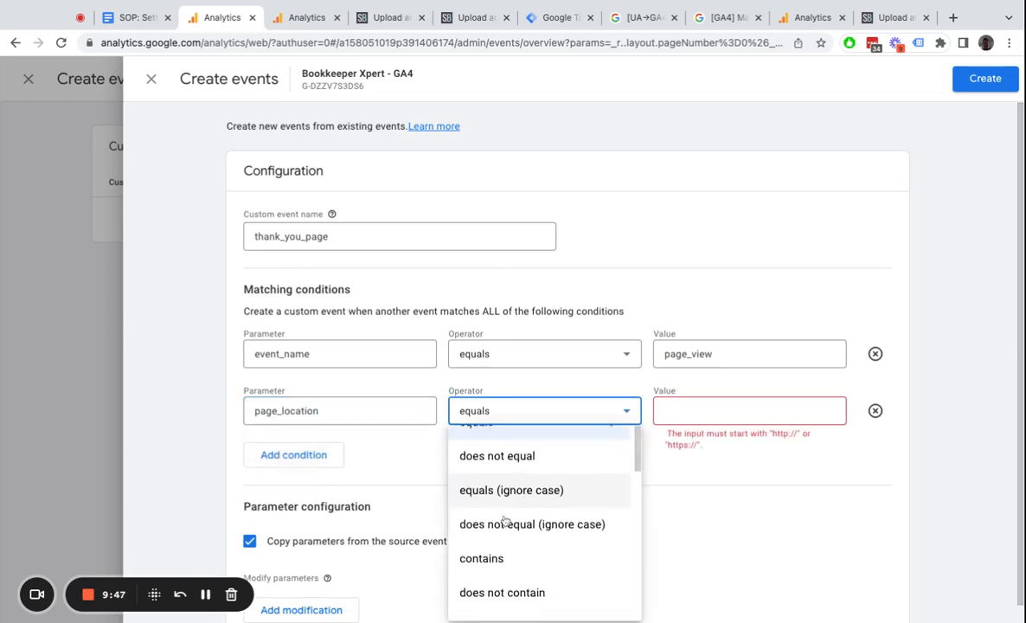
{"action": "left_click", "coordinate": [525, 538]}
{"action": "left_click", "coordinate": [709, 412]}
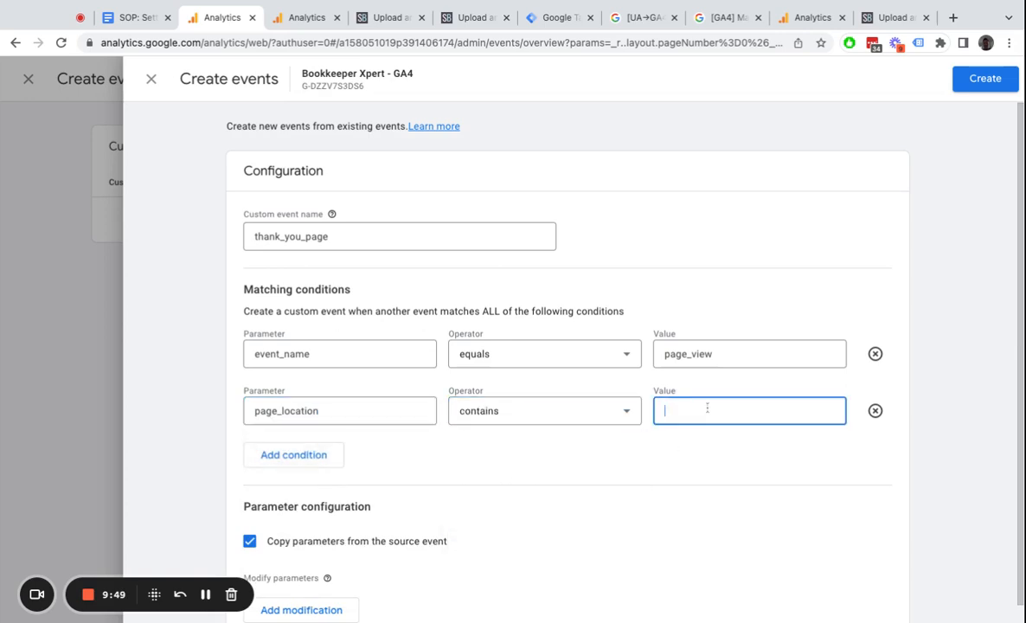
{"action": "type", "text": "/thank-you"}
- Review and save the thank_you_page custom event, and close the customised events list
{"action": "scroll", "coordinate": [849, 404], "scroll_direction": "down", "scroll_amount": 1}
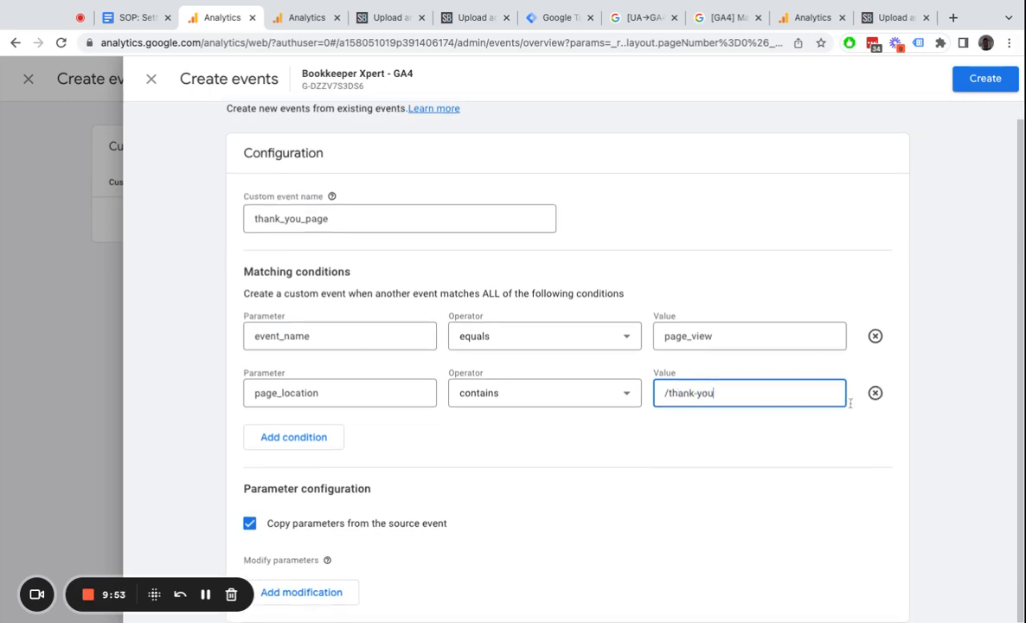
{"action": "scroll", "coordinate": [862, 376], "scroll_direction": "up", "scroll_amount": 1}
{"action": "double_click", "coordinate": [361, 236]}
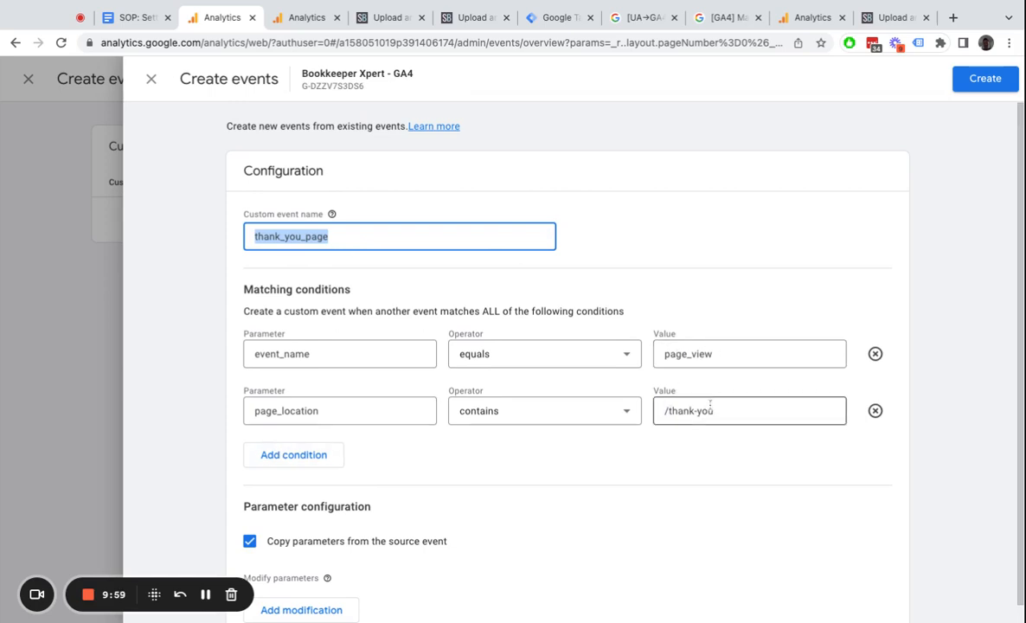
{"action": "left_click", "coordinate": [984, 79]}
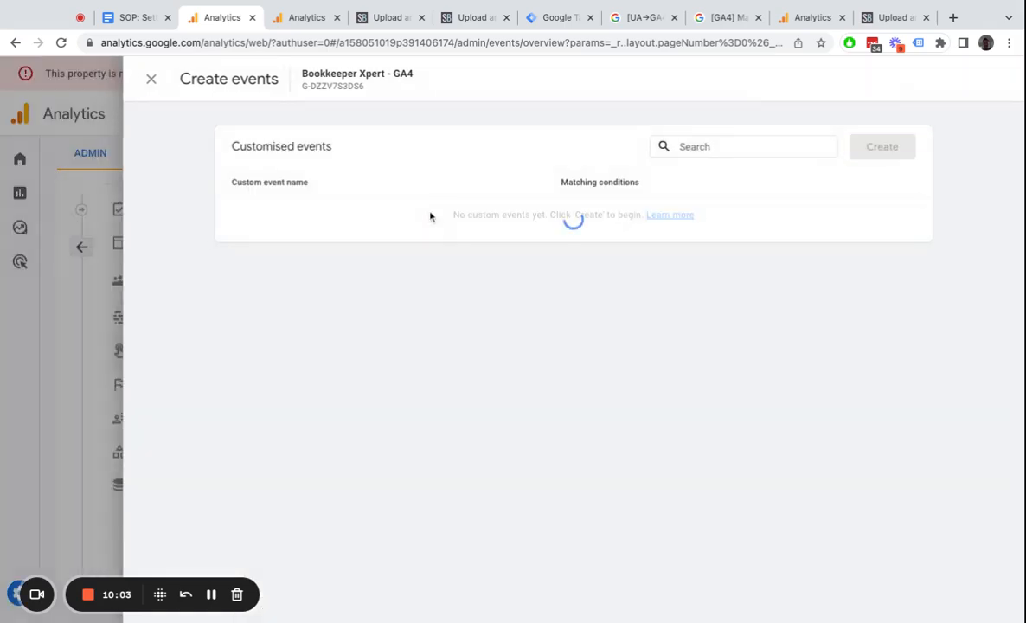
{"action": "left_click", "coordinate": [151, 79]}
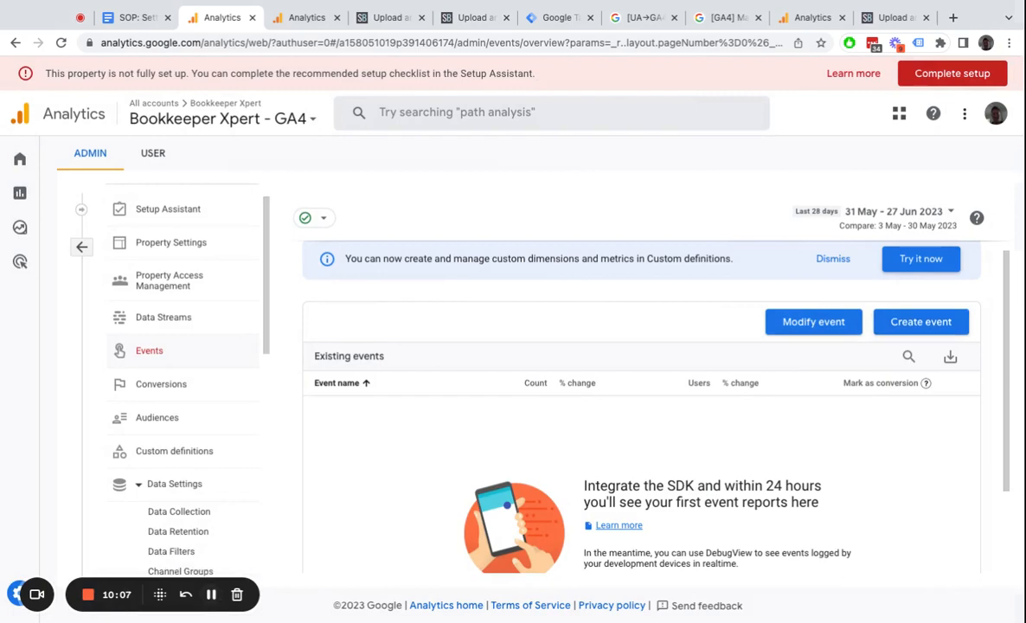
- Switch to the SOP document and highlight the "Importing UA goals feature" item under Events and conversions
{"action": "left_click", "coordinate": [138, 18]}
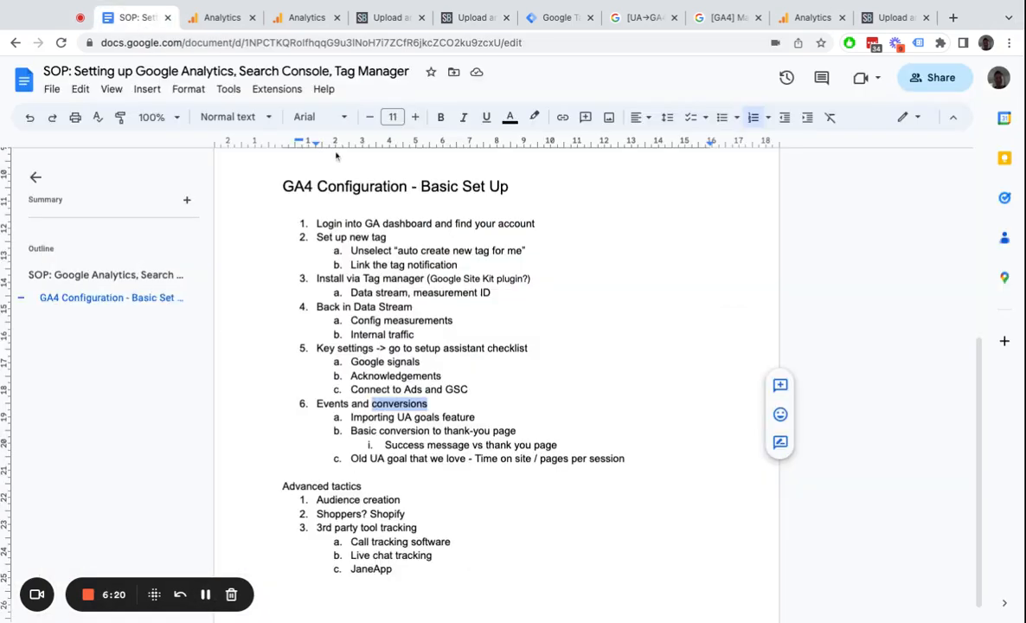
{"action": "triple_click", "coordinate": [399, 416]}
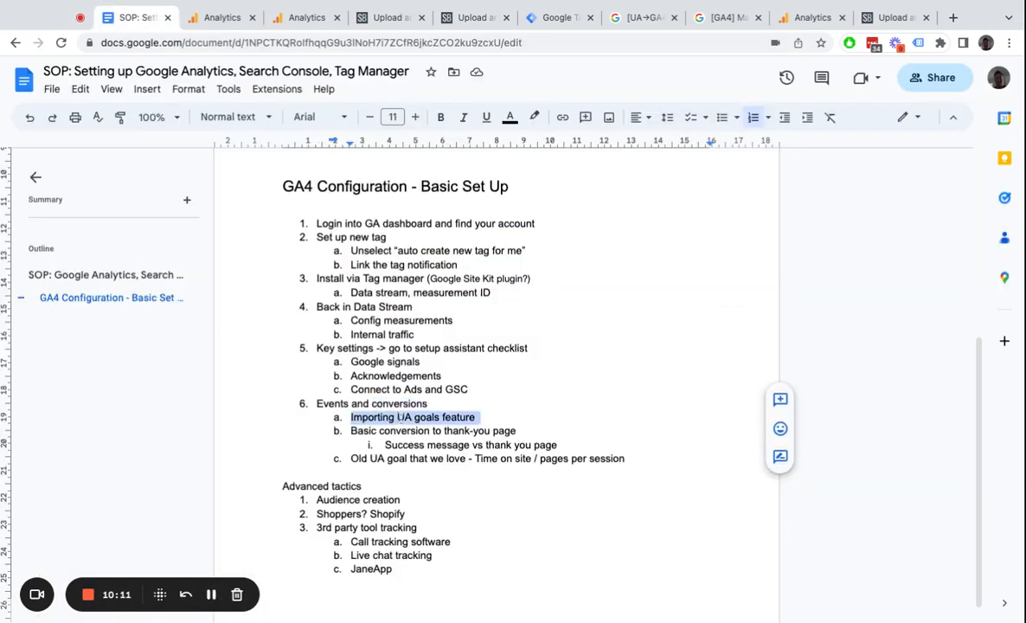
{"action": "double_click", "coordinate": [403, 417]}
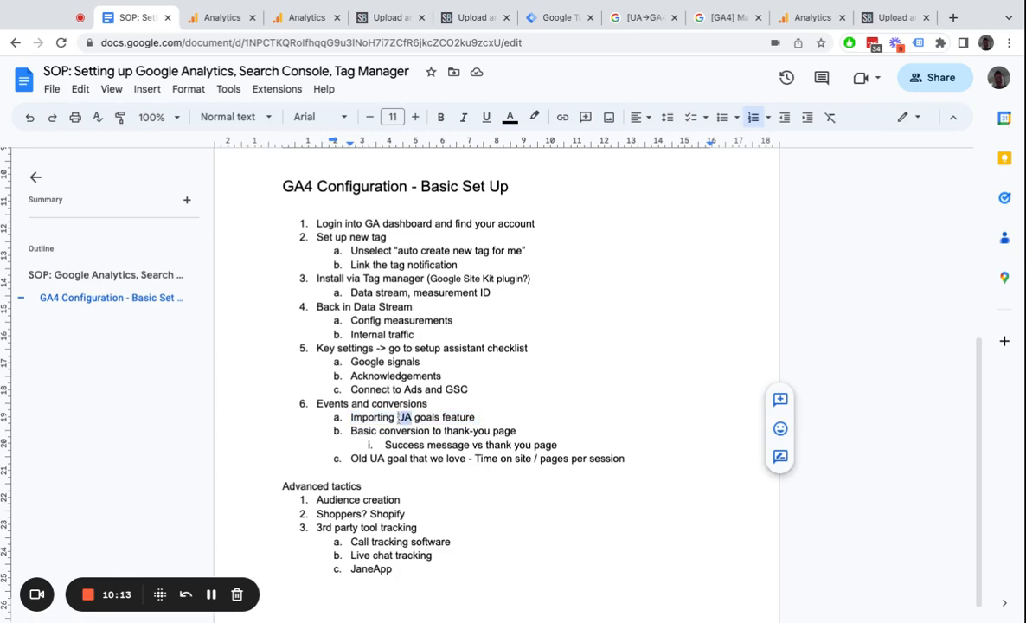
- Return to the Bookkeeper Xpert - GA4 property in Analytics and open its Setup Assistant
{"action": "left_click", "coordinate": [222, 22]}
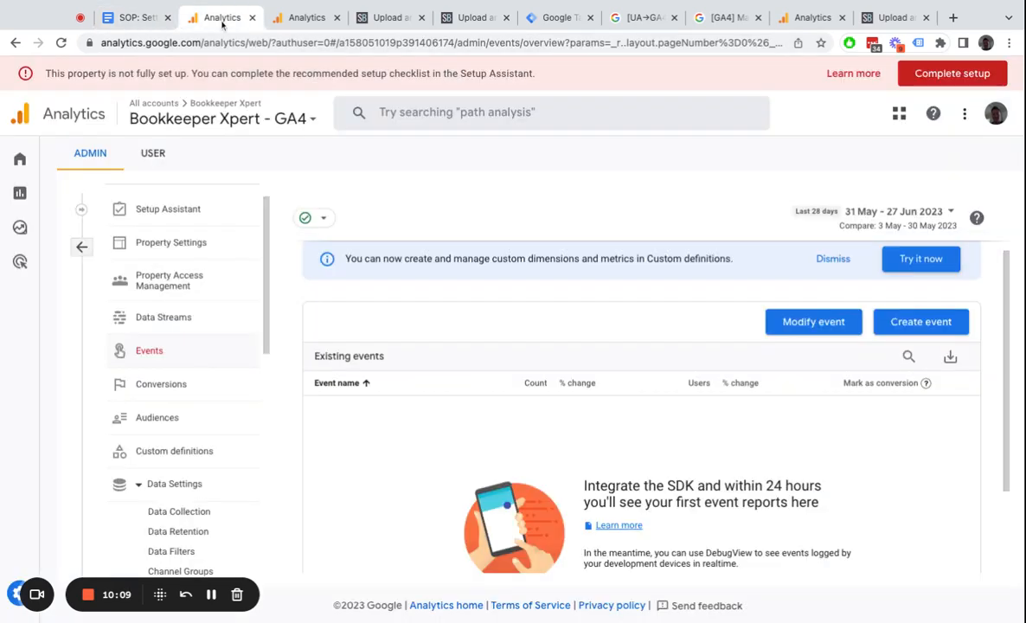
{"action": "scroll", "coordinate": [210, 359], "scroll_direction": "down", "scroll_amount": 1}
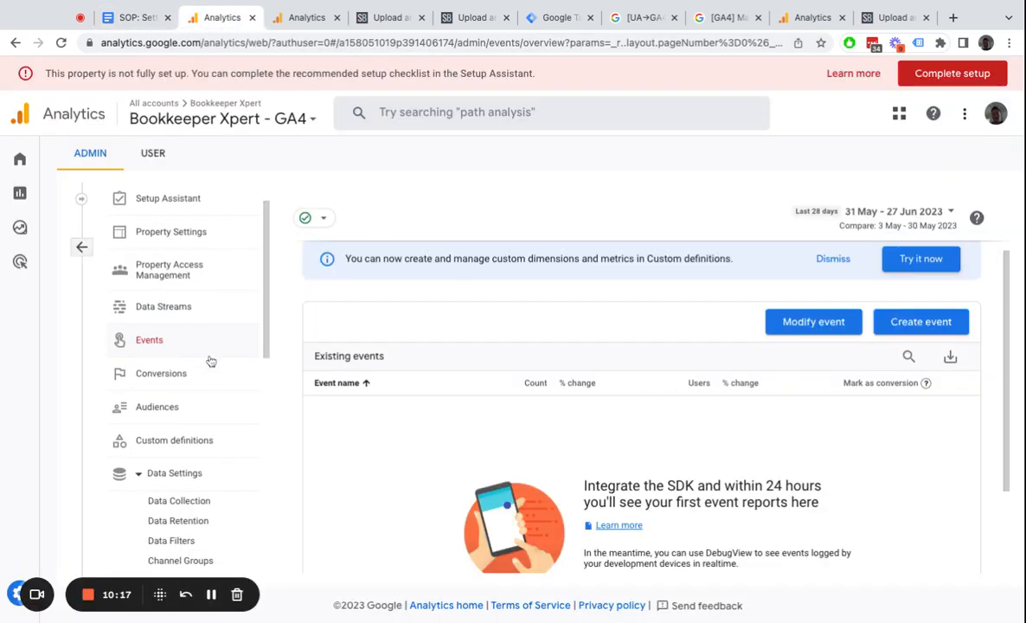
{"action": "scroll", "coordinate": [210, 358], "scroll_direction": "up", "scroll_amount": 2}
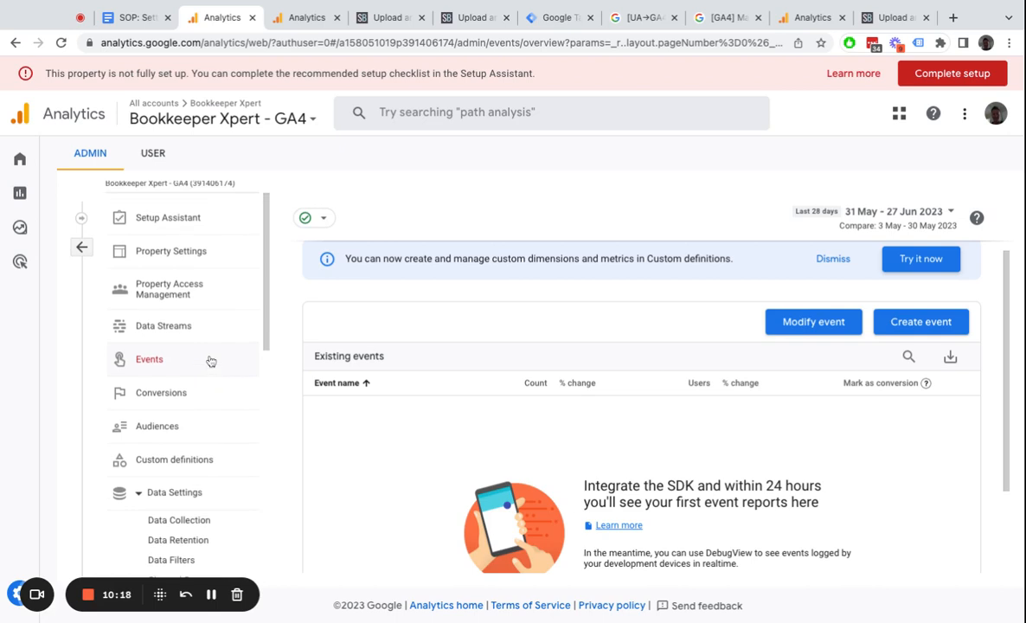
{"action": "left_click", "coordinate": [168, 218]}
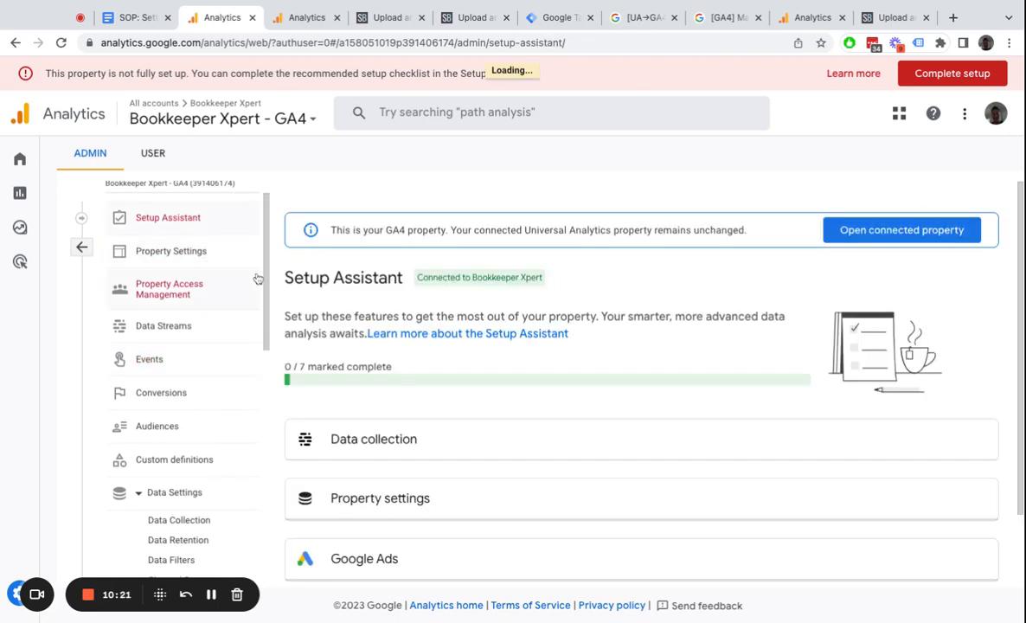
- Switch to the SOP document and highlight the "Importing UA goals feature" and "Time on site / pages per session" items
{"action": "scroll", "coordinate": [496, 362], "scroll_direction": "down", "scroll_amount": 5}
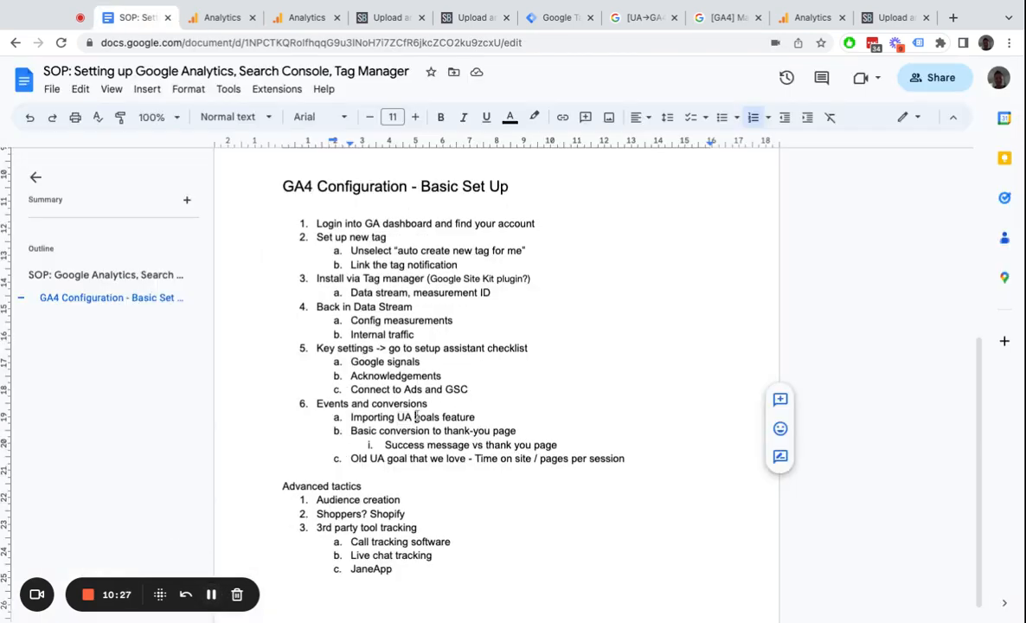
{"action": "triple_click", "coordinate": [416, 417]}
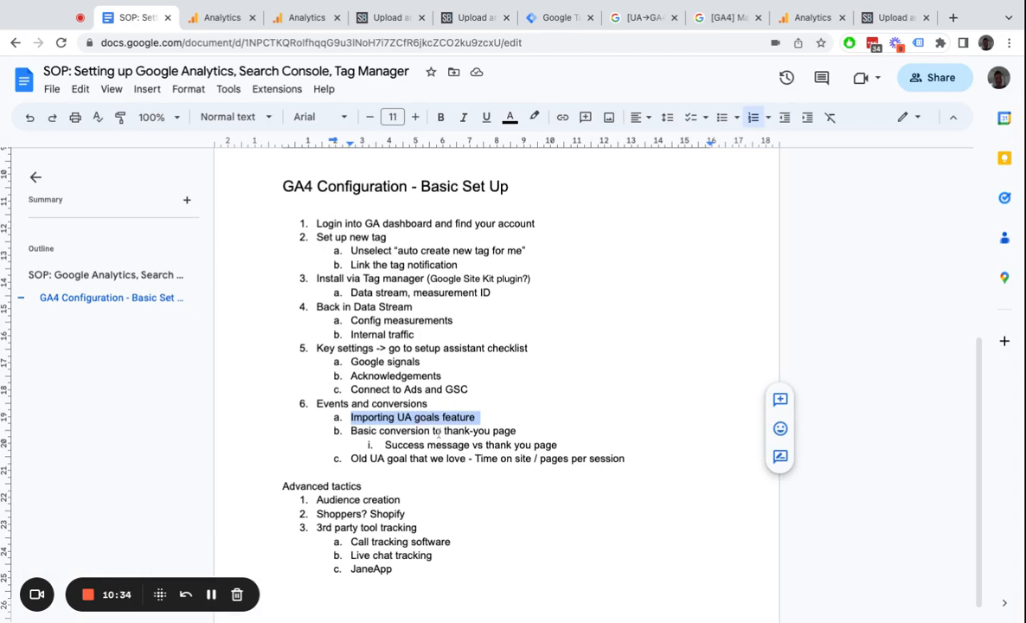
{"action": "left_click", "coordinate": [437, 430]}
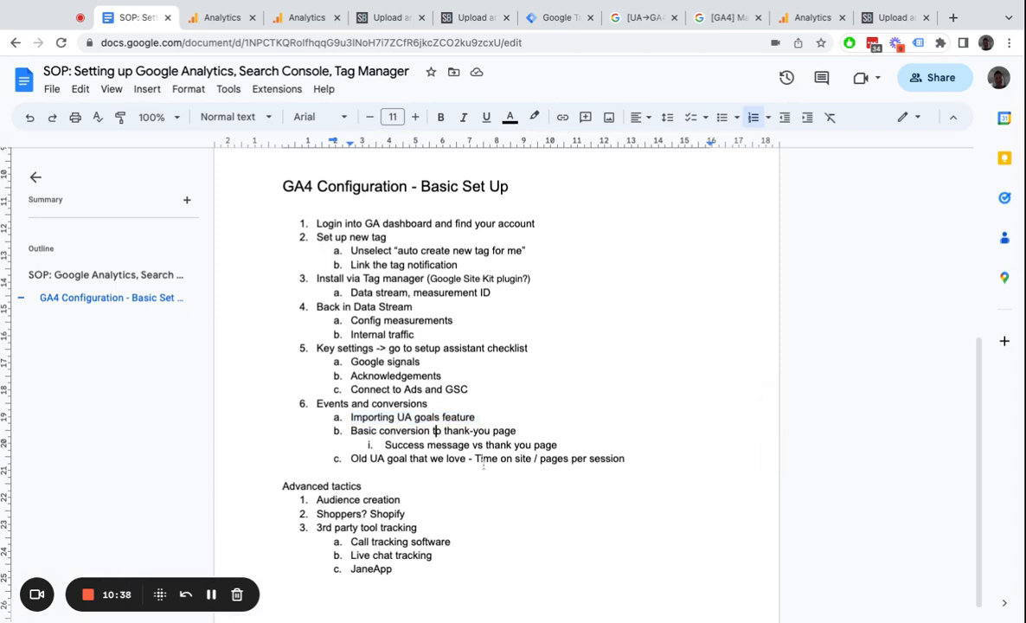
{"action": "left_click_drag", "start_coordinate": [476, 459], "coordinate": [625, 460]}
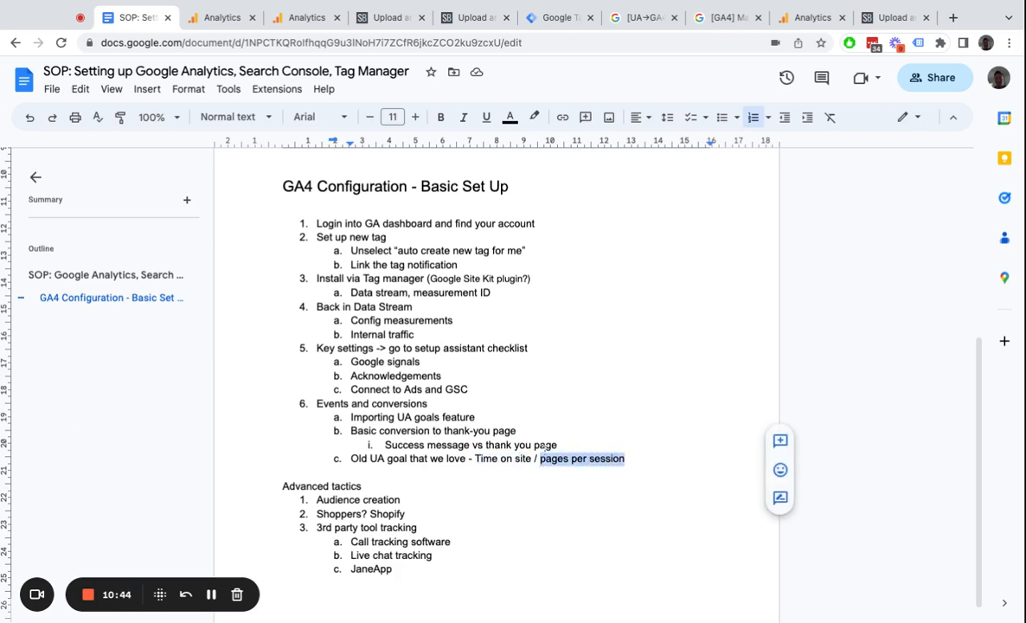
- Start a custom audience from scratch in the Bookkeeper Xpert - GA4 property and name it "3 pages visited"
{"action": "left_click", "coordinate": [220, 18]}
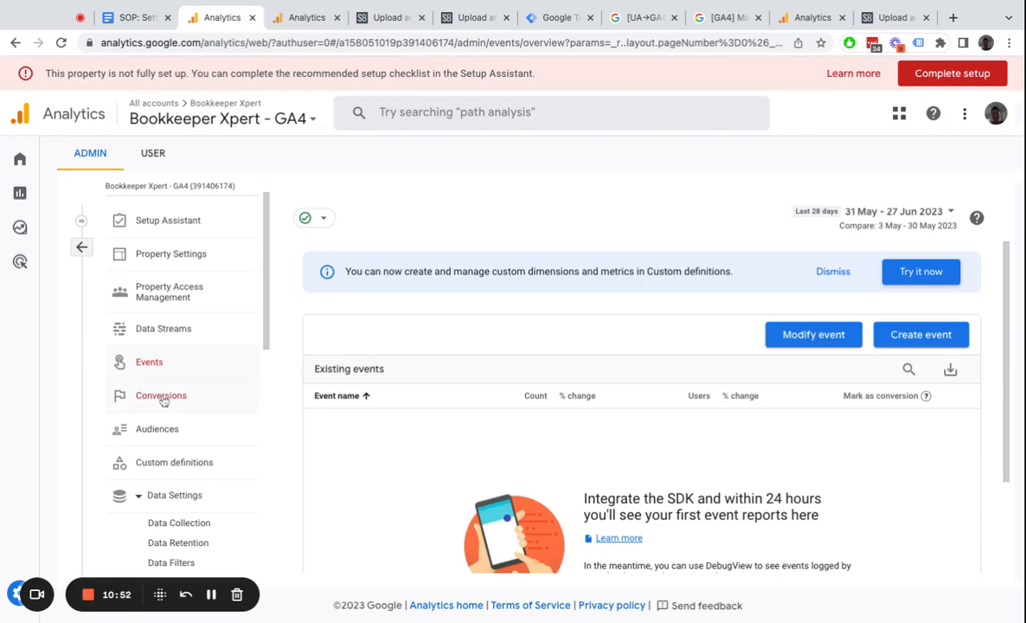
{"action": "left_click", "coordinate": [166, 429]}
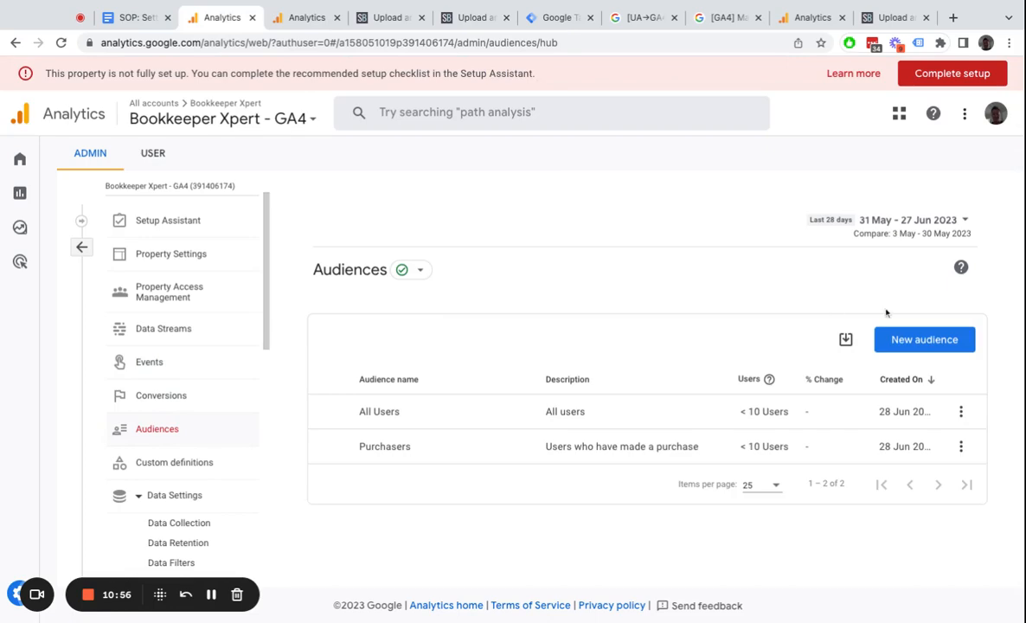
{"action": "left_click", "coordinate": [923, 345]}
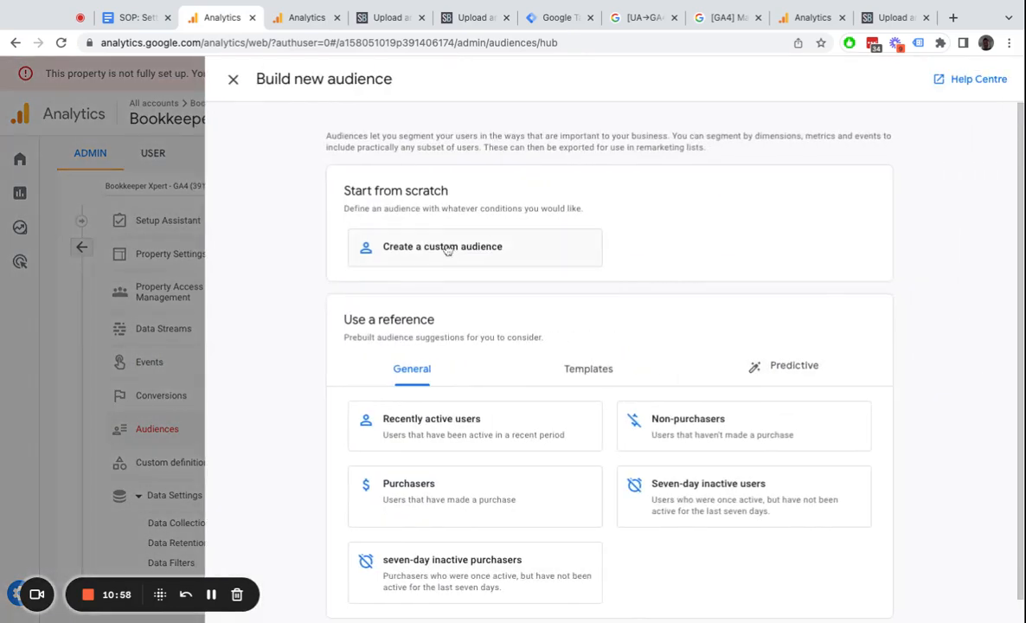
{"action": "left_click", "coordinate": [447, 250]}
{"action": "left_click", "coordinate": [309, 78]}
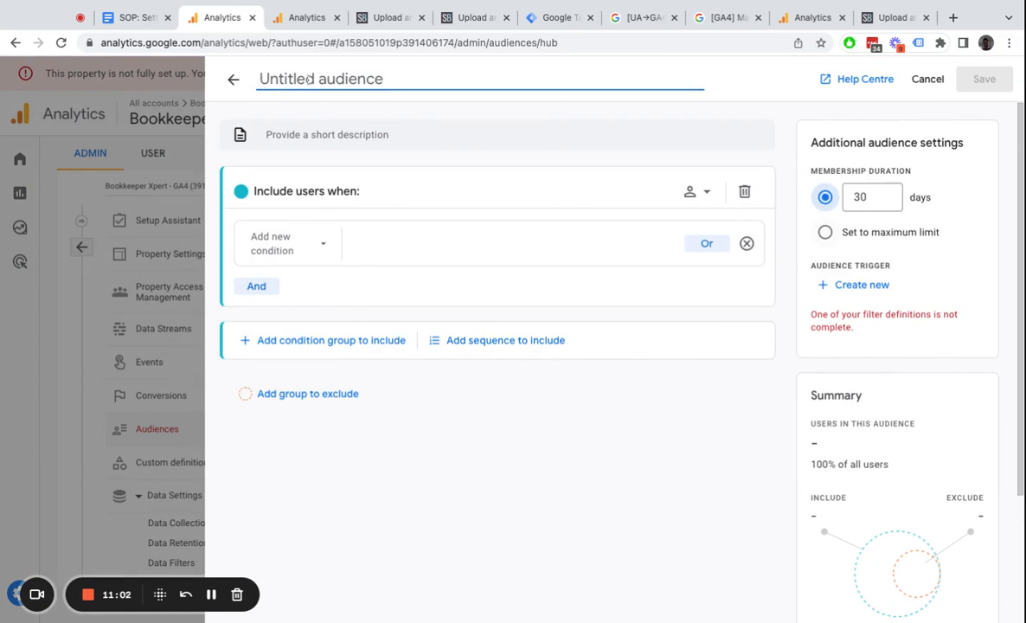
{"action": "type", "text": "3 pa"}
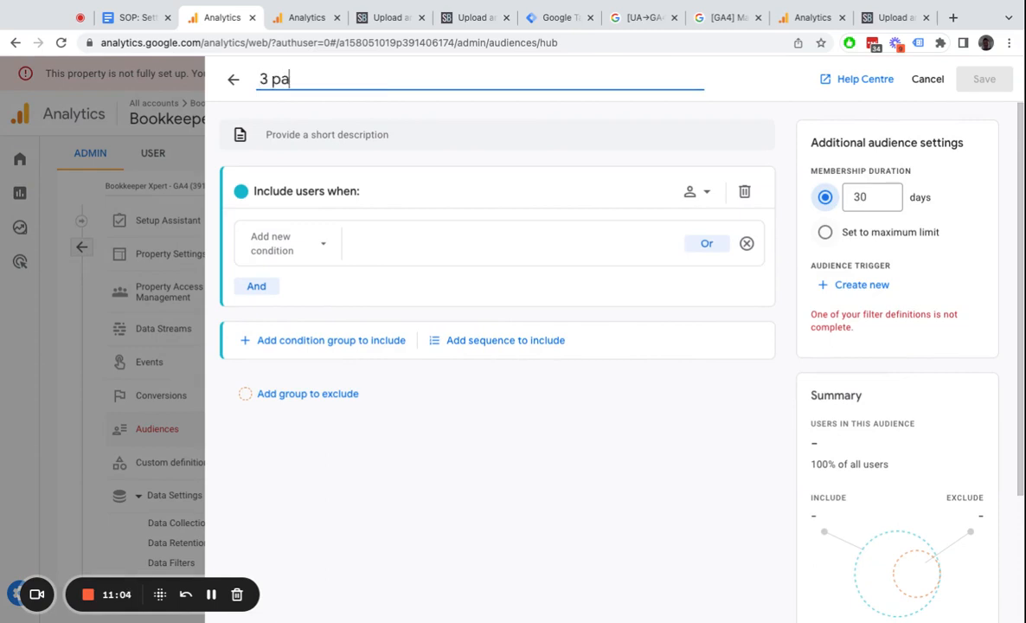
{"action": "type", "text": "ges visited"}
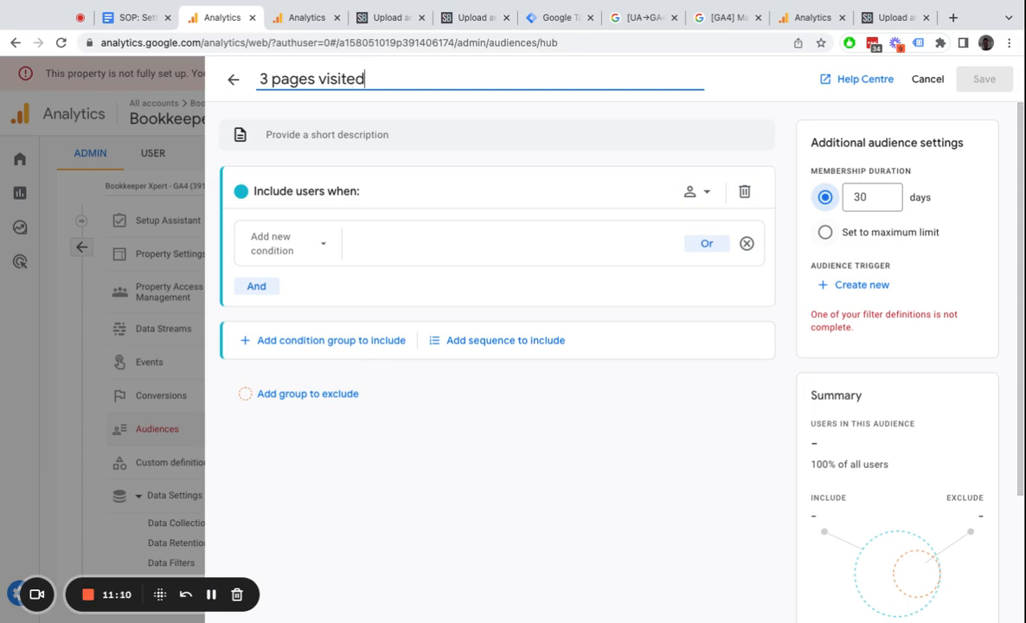
- Browse the available events for the include condition of the "3 pages visited" audience
{"action": "left_click", "coordinate": [299, 247]}
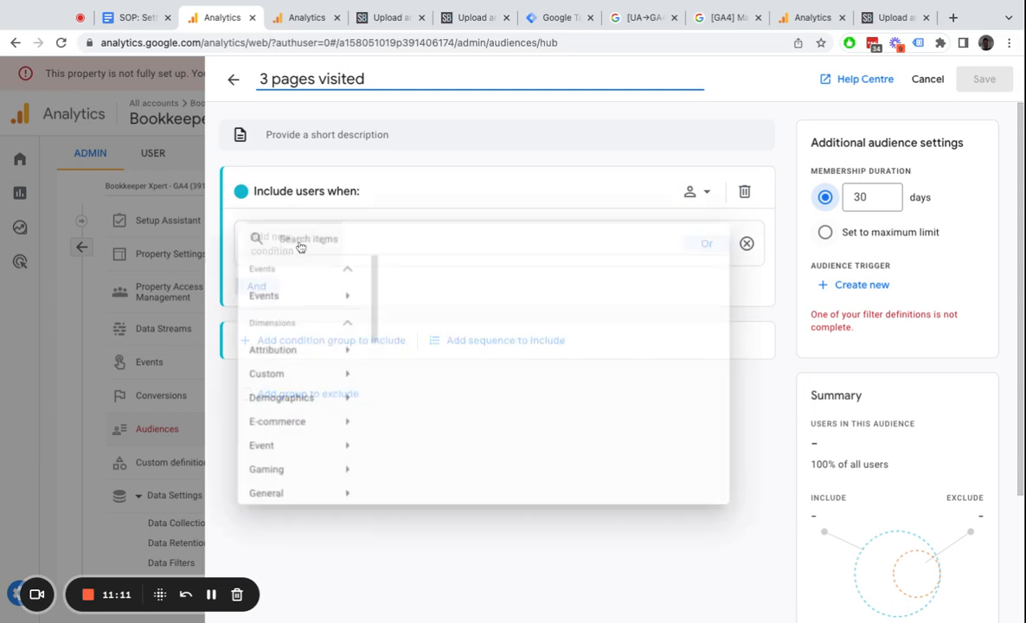
{"action": "mouse_move", "coordinate": [299, 303]}
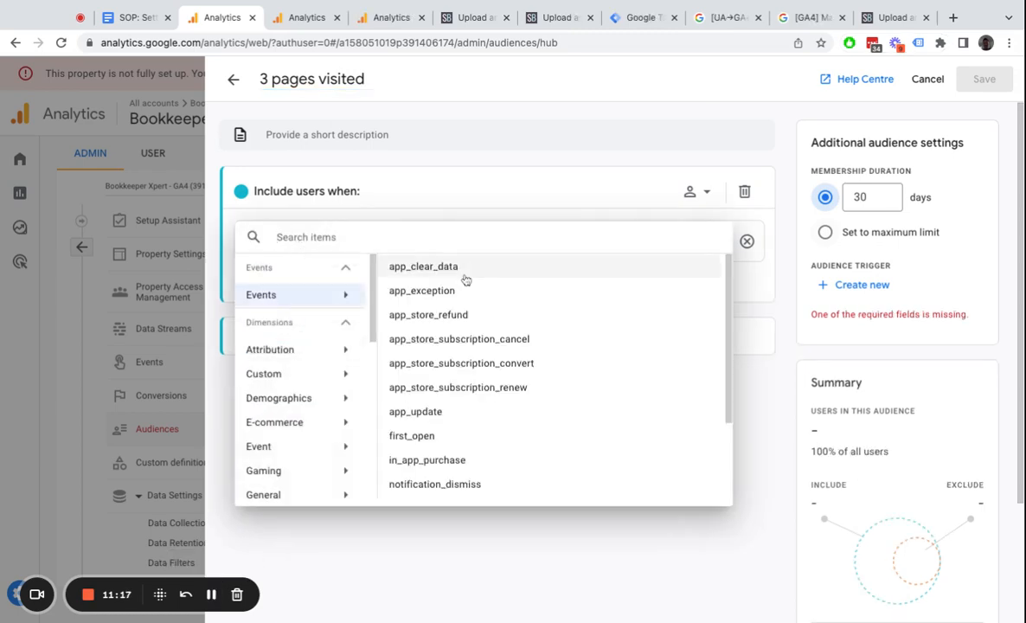
{"action": "scroll", "coordinate": [445, 317], "scroll_direction": "down", "scroll_amount": 3}
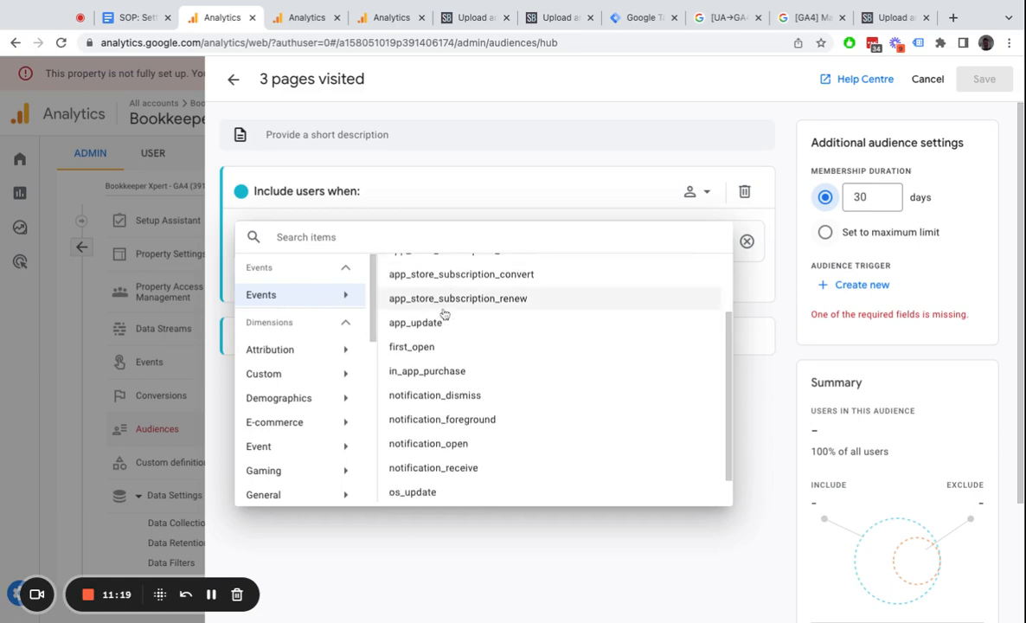
{"action": "scroll", "coordinate": [444, 314], "scroll_direction": "down", "scroll_amount": 1}
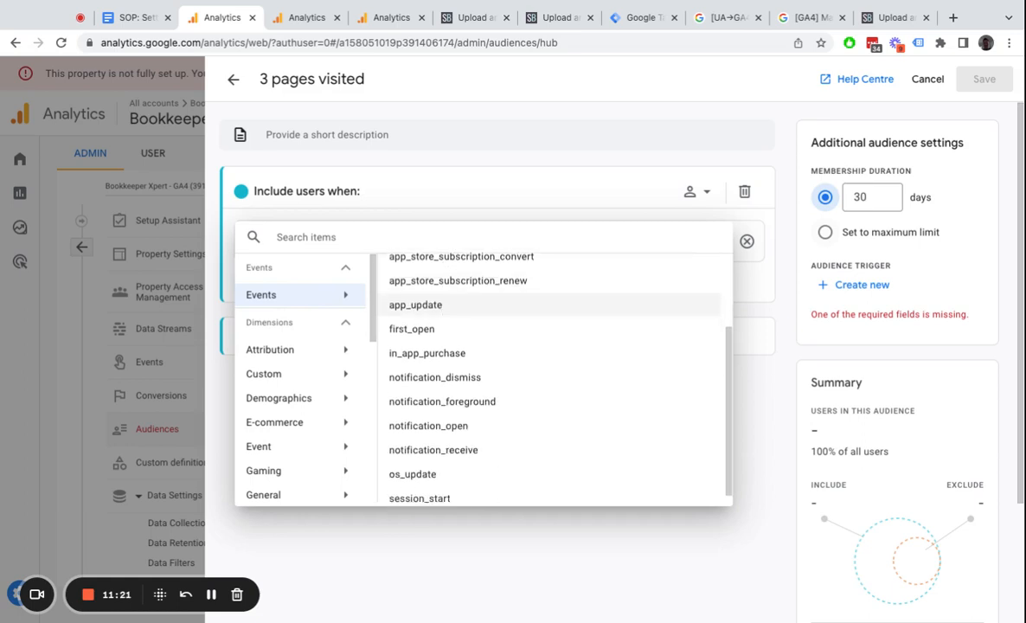
{"action": "scroll", "coordinate": [435, 458], "scroll_direction": "up", "scroll_amount": 4}
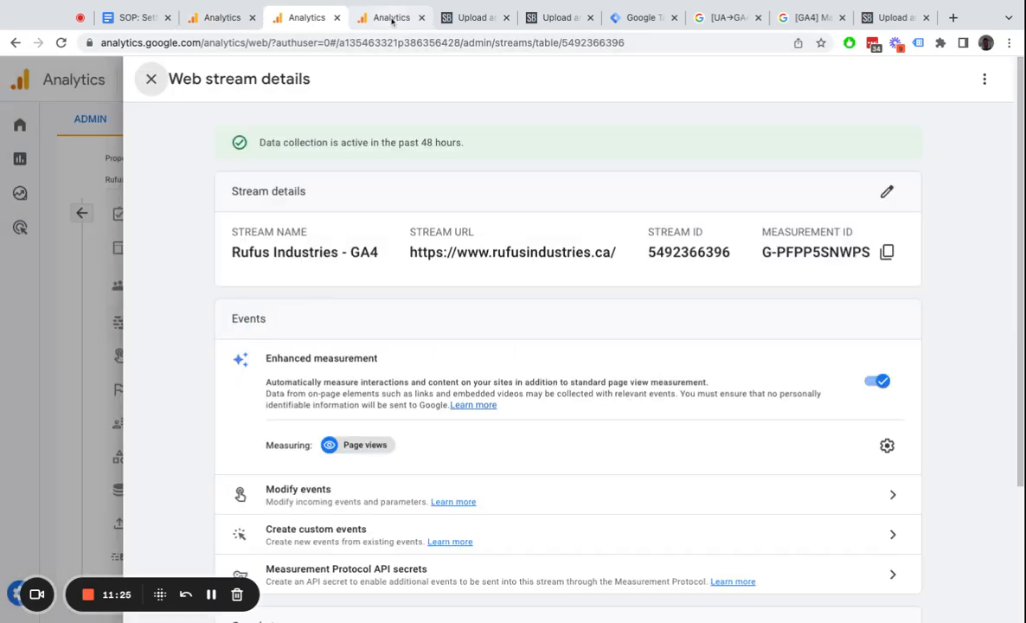
- Switch to the Siskiyou Tree Experts property's untitled audience and choose the page_view event as its include condition
{"action": "left_click", "coordinate": [298, 18]}
{"action": "left_click", "coordinate": [391, 18]}
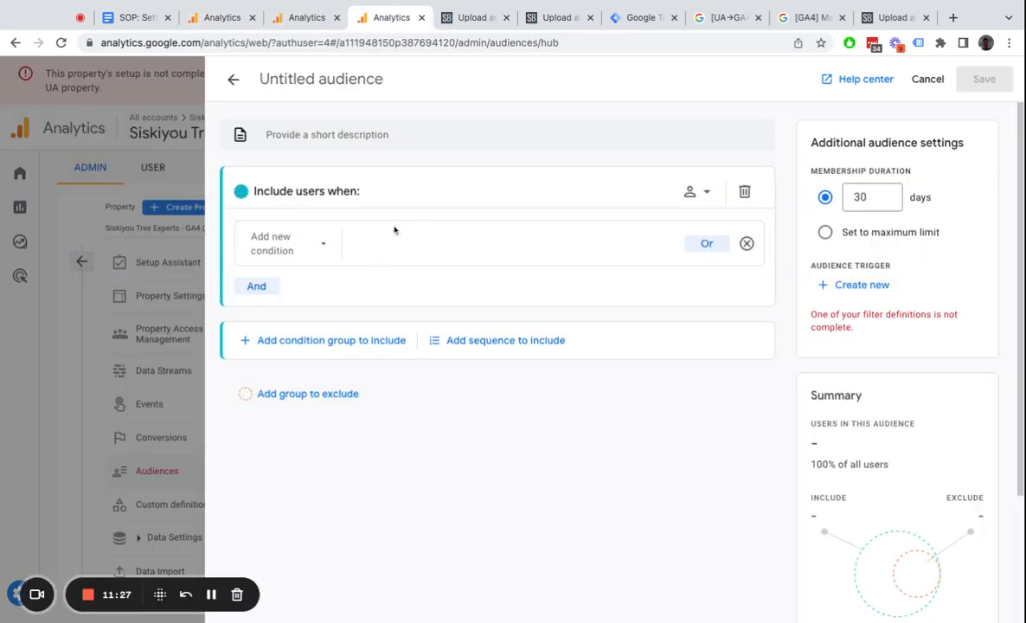
{"action": "left_click", "coordinate": [290, 249]}
{"action": "left_click", "coordinate": [320, 300]}
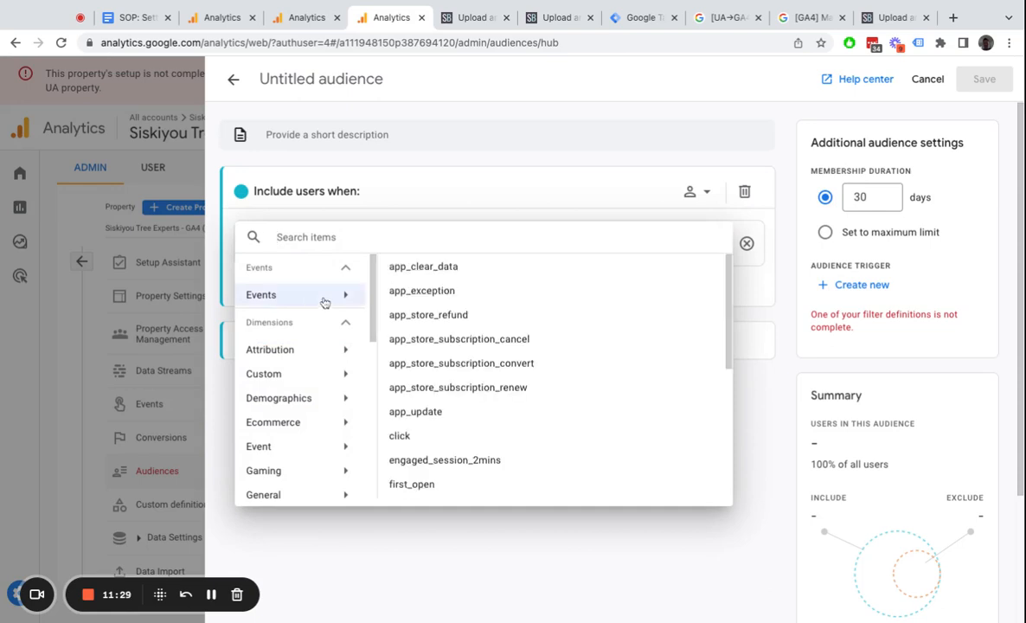
{"action": "scroll", "coordinate": [480, 337], "scroll_direction": "down", "scroll_amount": 2}
{"action": "scroll", "coordinate": [435, 424], "scroll_direction": "down", "scroll_amount": 3}
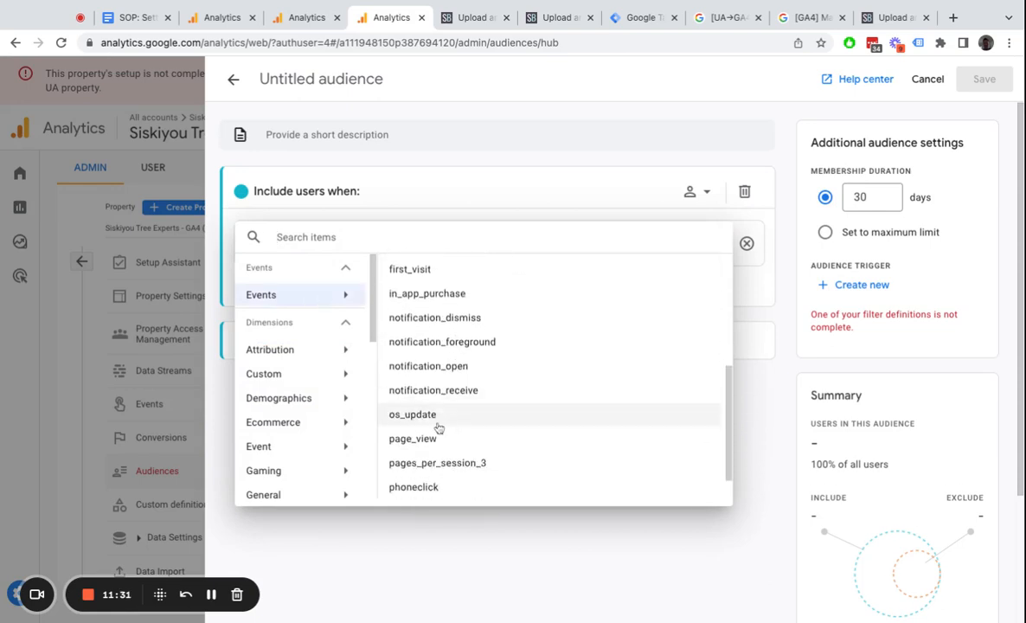
{"action": "left_click", "coordinate": [428, 439]}
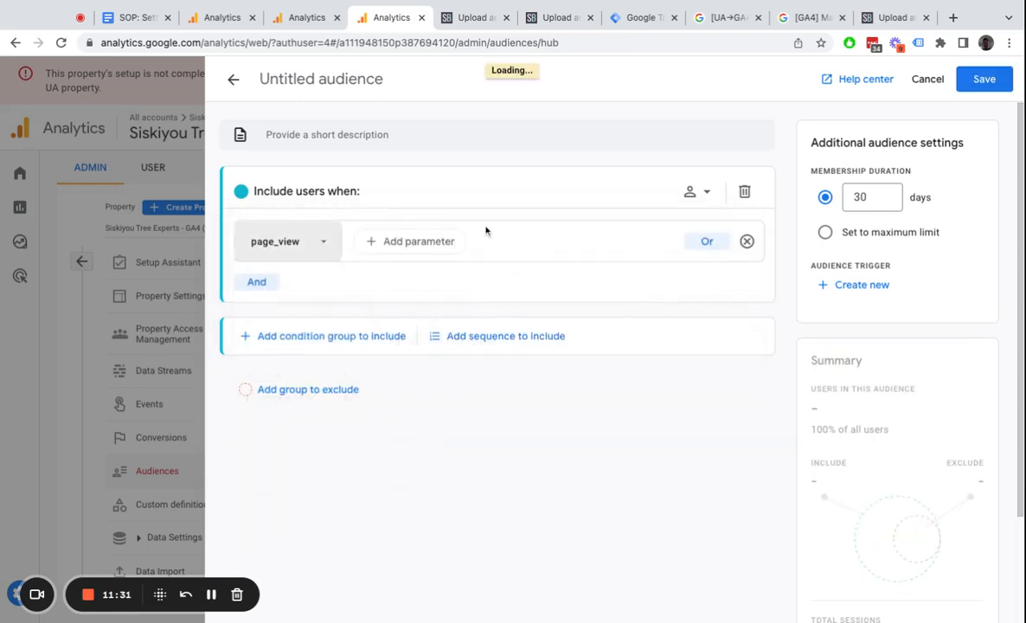
- Add an event count parameter greater than 3 to the audience's page_view condition
{"action": "left_click", "coordinate": [374, 241]}
{"action": "left_click", "coordinate": [418, 308]}
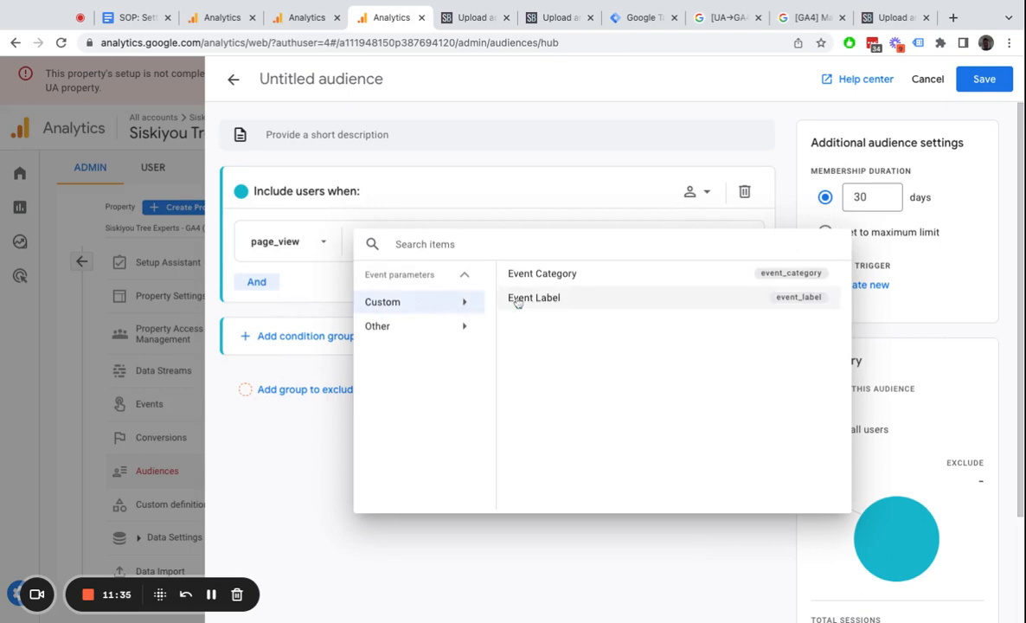
{"action": "left_click", "coordinate": [437, 329]}
{"action": "left_click", "coordinate": [532, 274]}
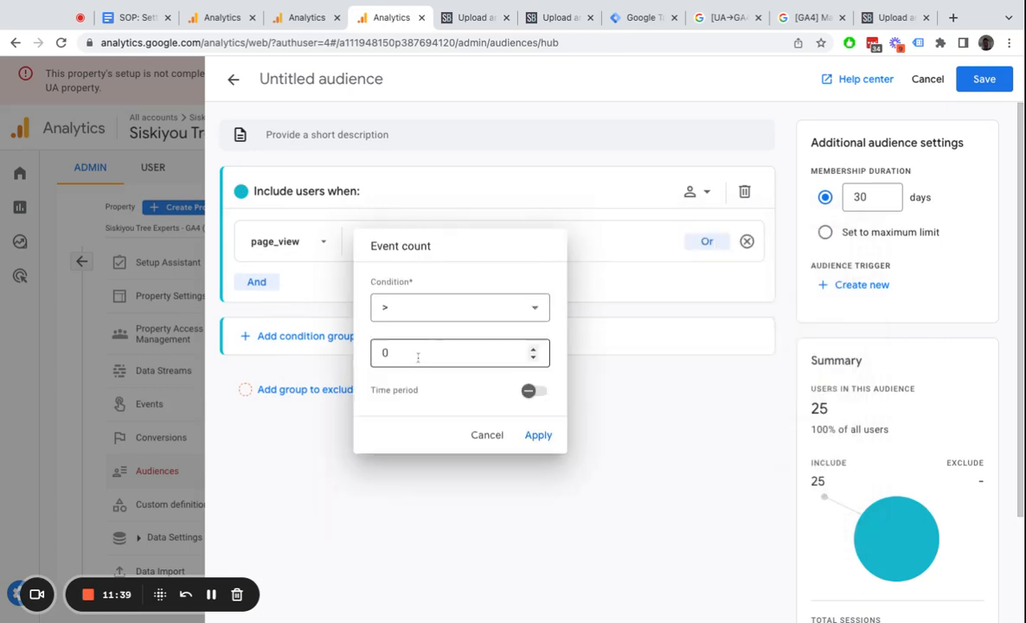
{"action": "double_click", "coordinate": [419, 354]}
{"action": "type", "text": "3"}
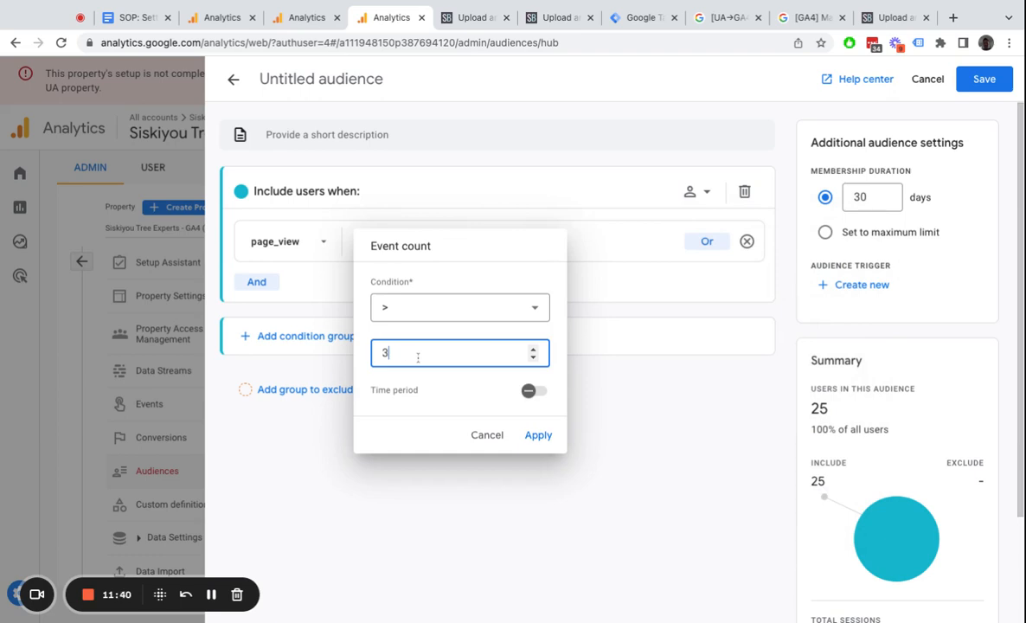
{"action": "left_click", "coordinate": [538, 436]}
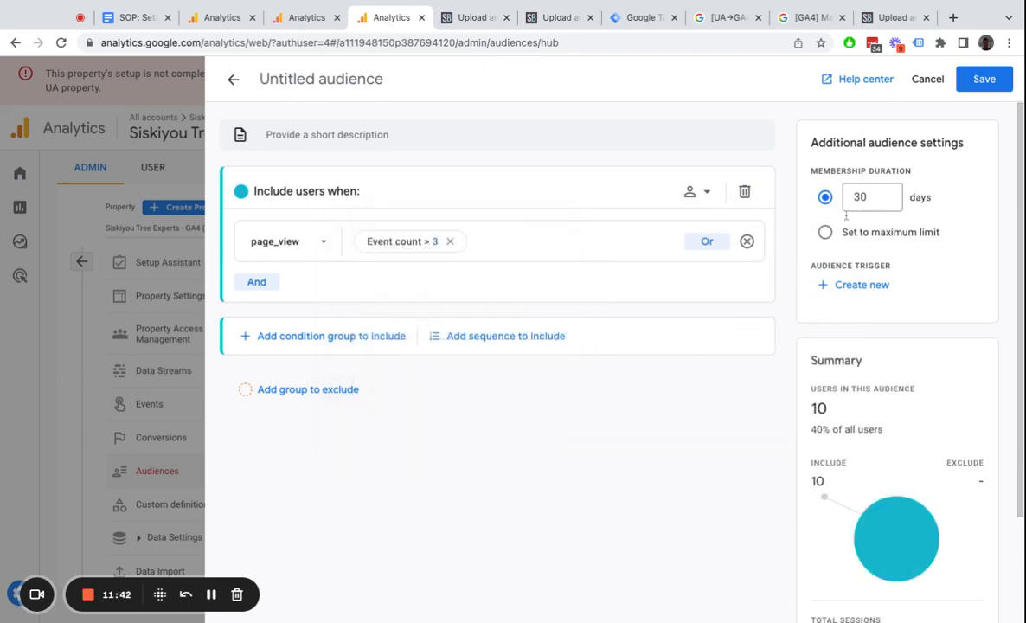
- Set the audience's membership duration to the maximum limit and save an audience trigger event named page_engagement_3, copying that name
{"action": "left_click_drag", "start_coordinate": [813, 172], "coordinate": [874, 171]}
{"action": "left_click", "coordinate": [874, 232]}
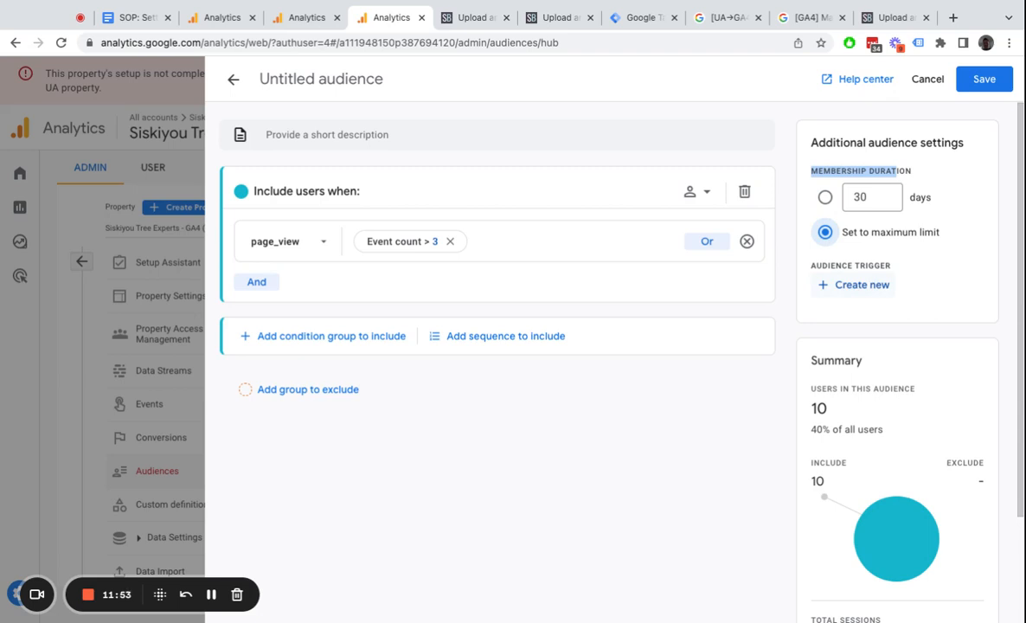
{"action": "left_click", "coordinate": [866, 294]}
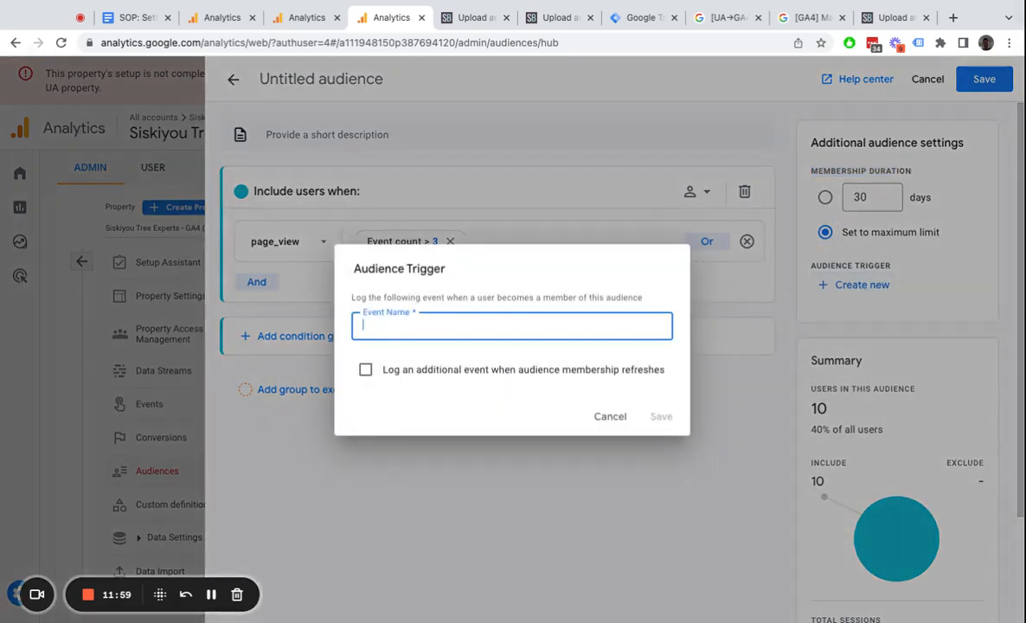
{"action": "type", "text": "page_engagement"}
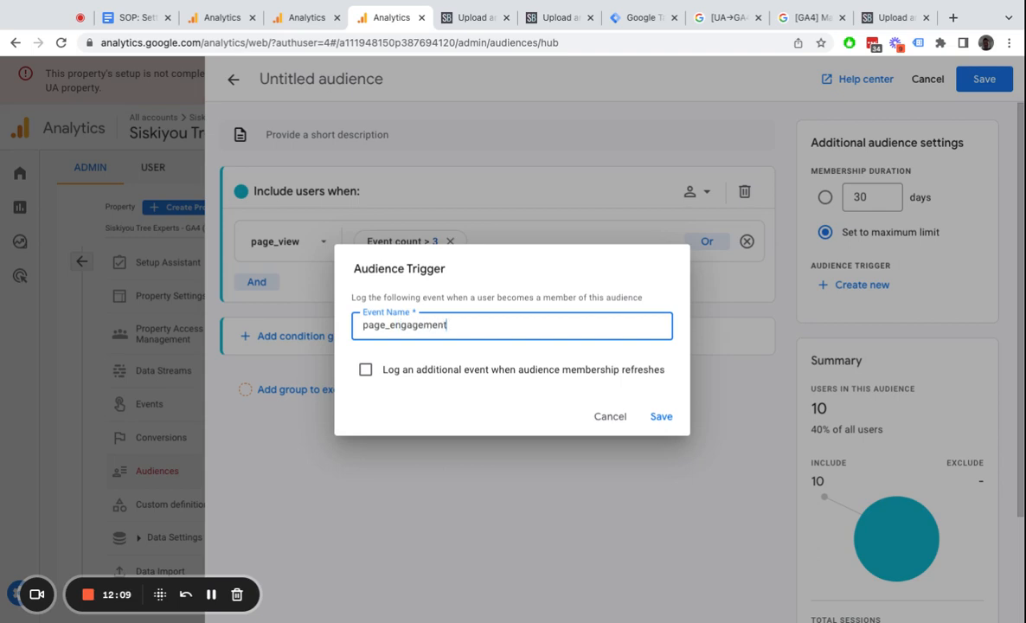
{"action": "type", "text": "_3"}
{"action": "double_click", "coordinate": [504, 324]}
{"action": "key", "text": "ctrl+c"}
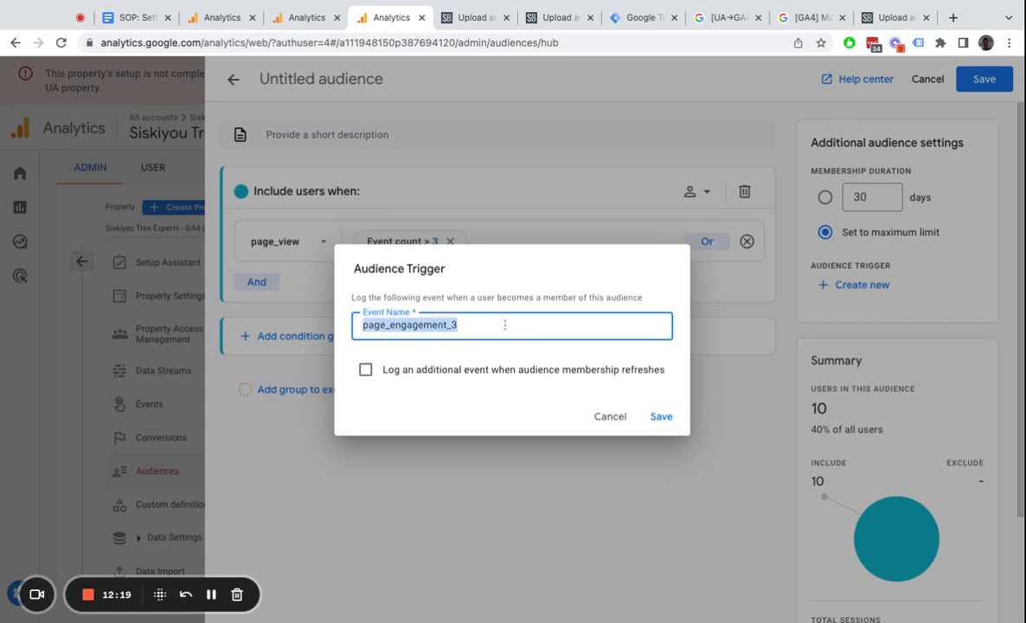
{"action": "left_click", "coordinate": [662, 419]}
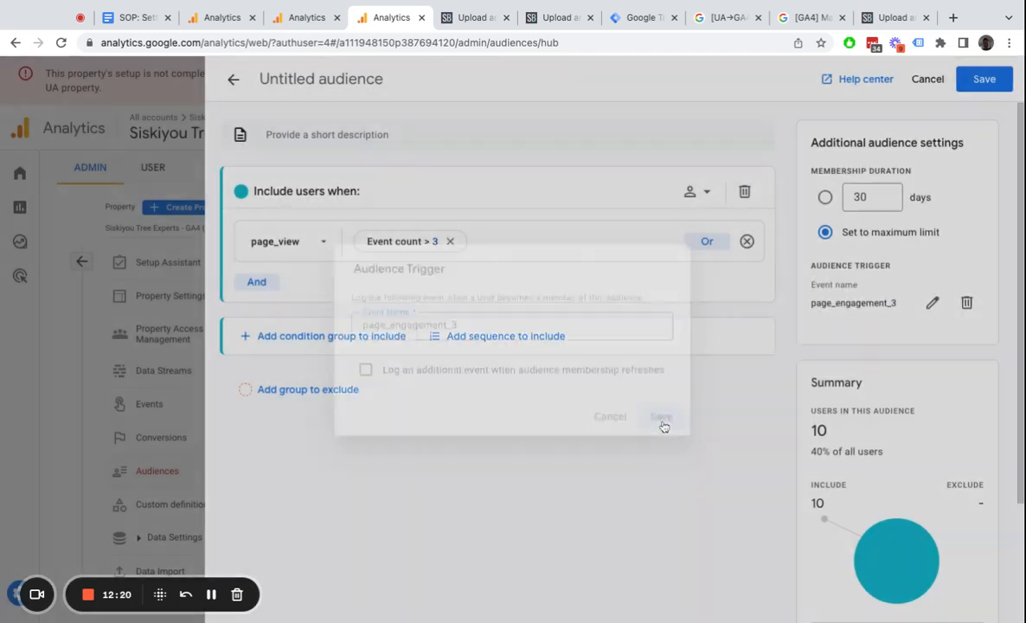
- Return to the Bookkeeper Xpert - GA4 property and discard the unfinished "3 pages visited" audience
{"action": "left_click", "coordinate": [234, 21]}
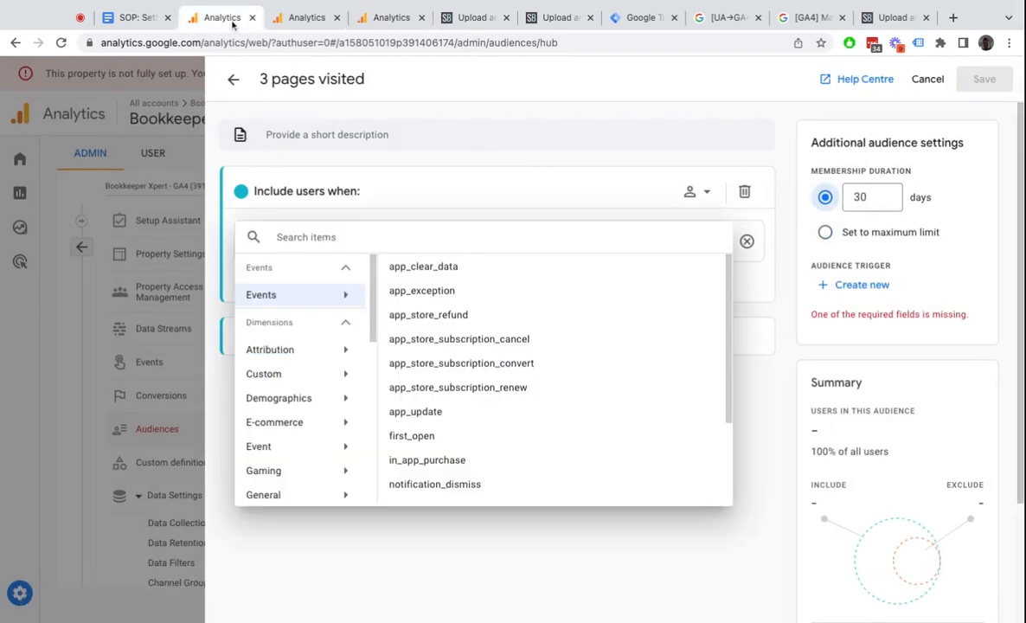
{"action": "left_click", "coordinate": [233, 81]}
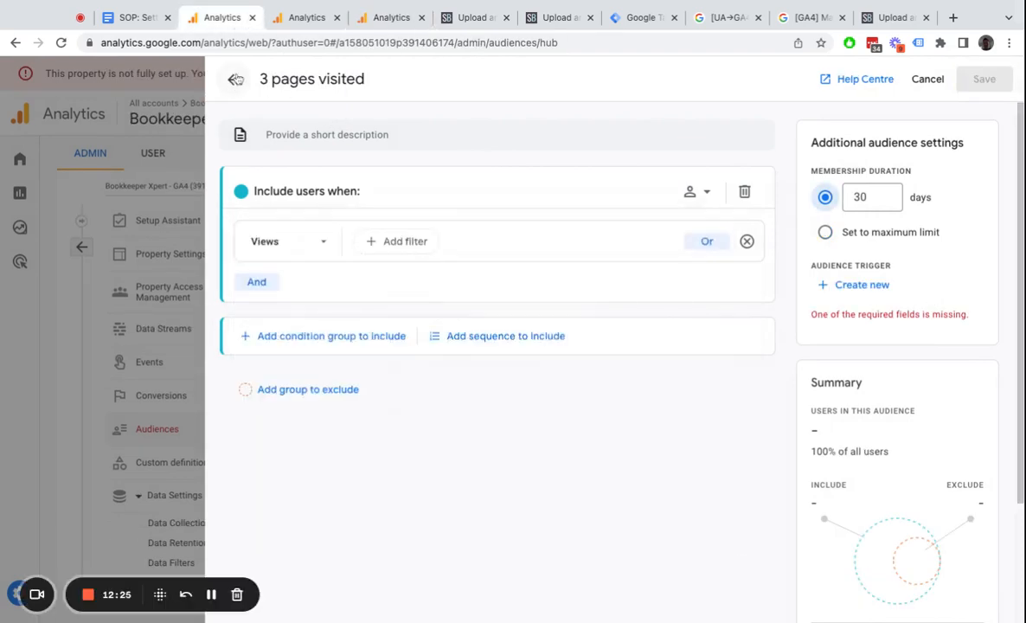
{"action": "left_click", "coordinate": [235, 79]}
{"action": "left_click", "coordinate": [235, 78]}
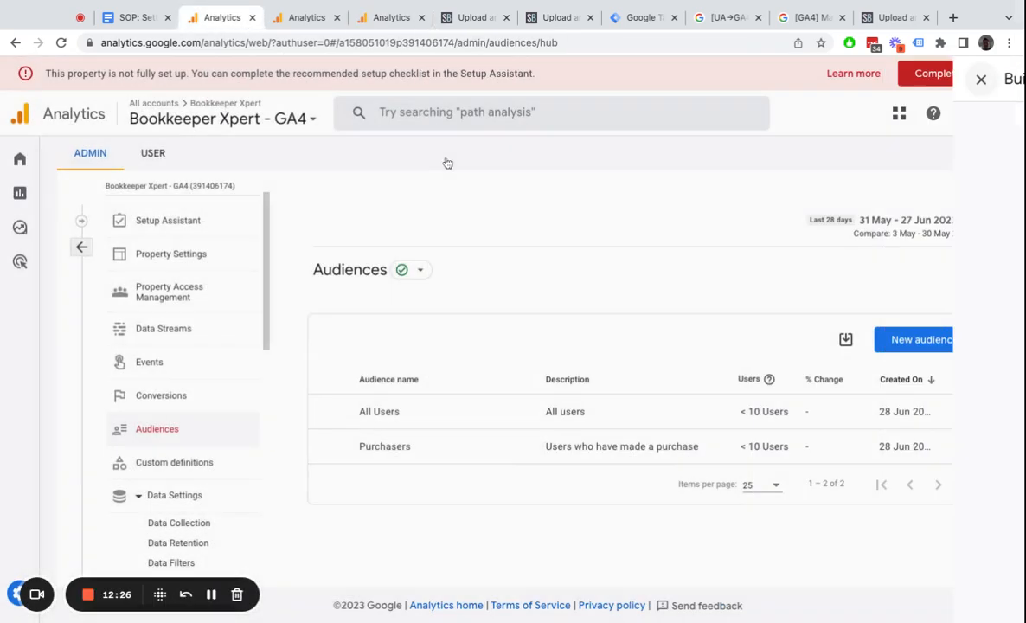
- Draft a new conversion event named page_engagement_3 in the property's conversions and discard it
{"action": "left_click", "coordinate": [176, 396]}
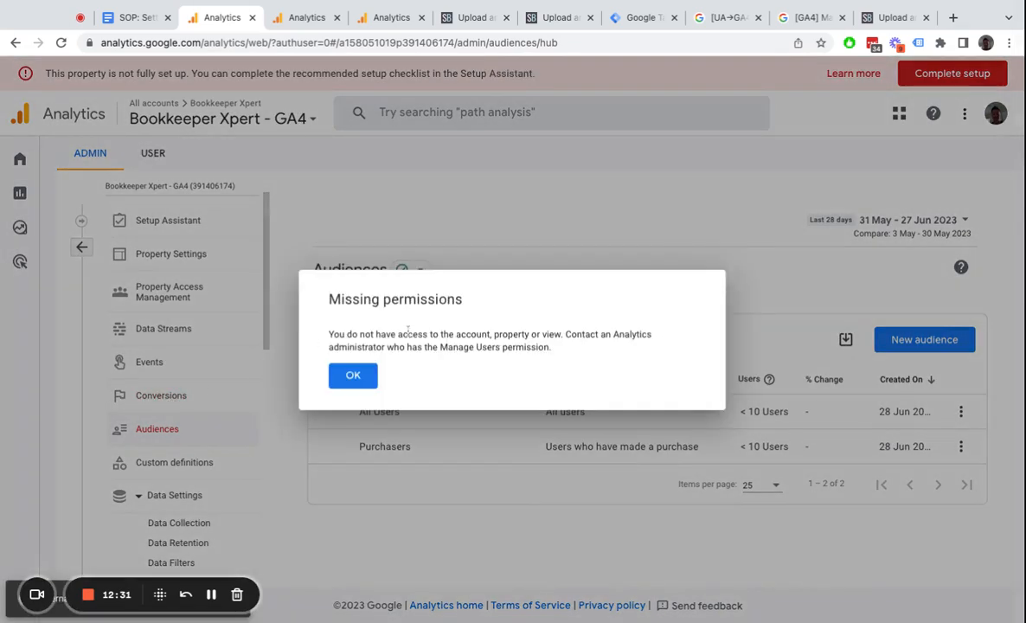
{"action": "left_click", "coordinate": [351, 373]}
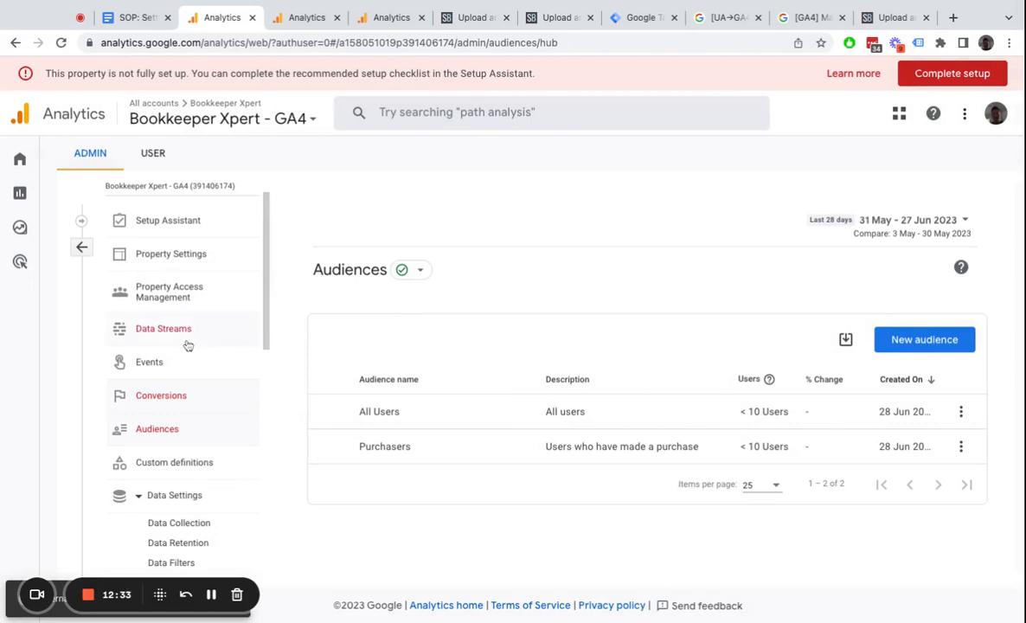
{"action": "left_click", "coordinate": [178, 396]}
{"action": "left_click", "coordinate": [353, 375]}
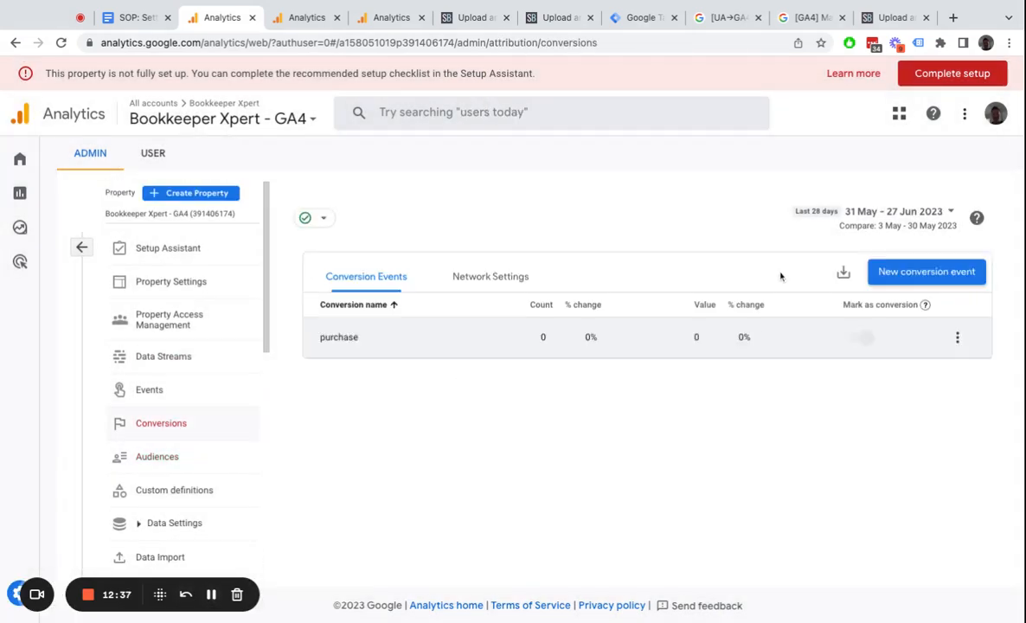
{"action": "left_click", "coordinate": [938, 272]}
{"action": "key", "text": "ctrl+v"}
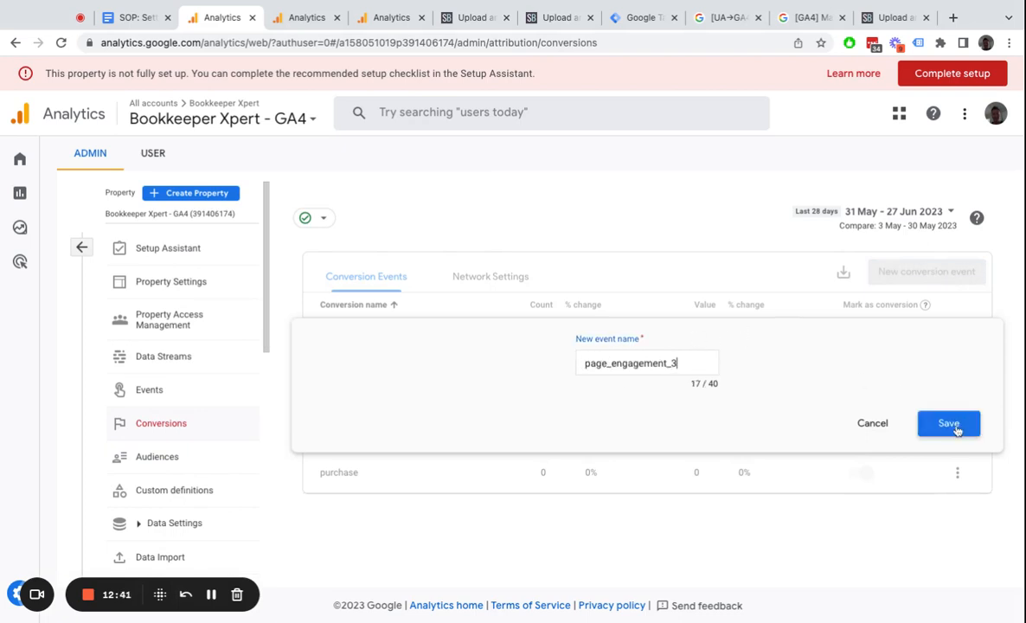
{"action": "left_click", "coordinate": [872, 423]}
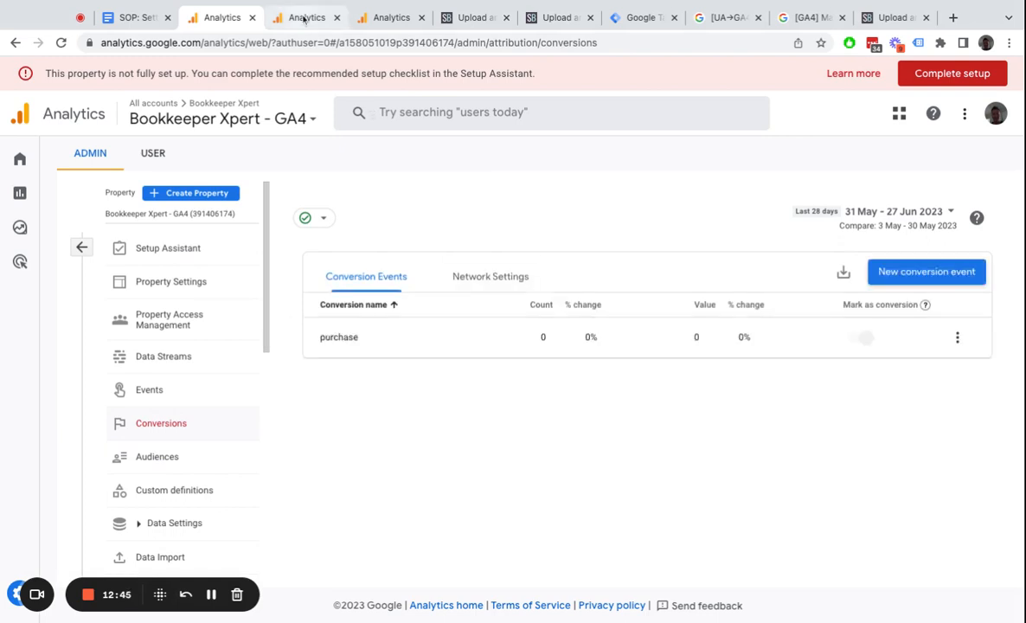
- Start a new custom audience in the property and name it "time on site 3min"
{"action": "left_click", "coordinate": [169, 456]}
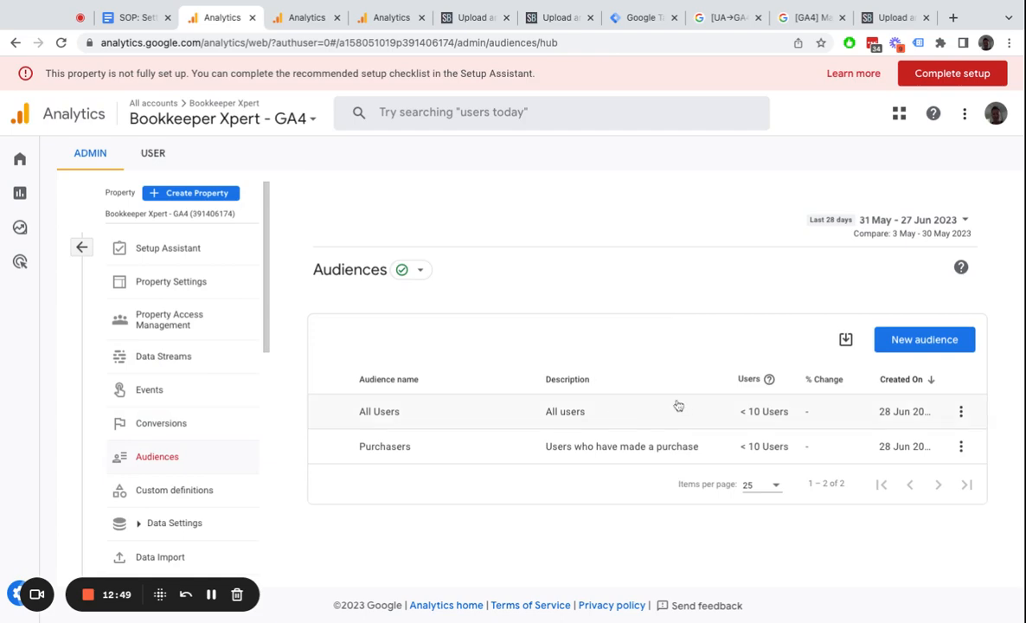
{"action": "left_click", "coordinate": [924, 341]}
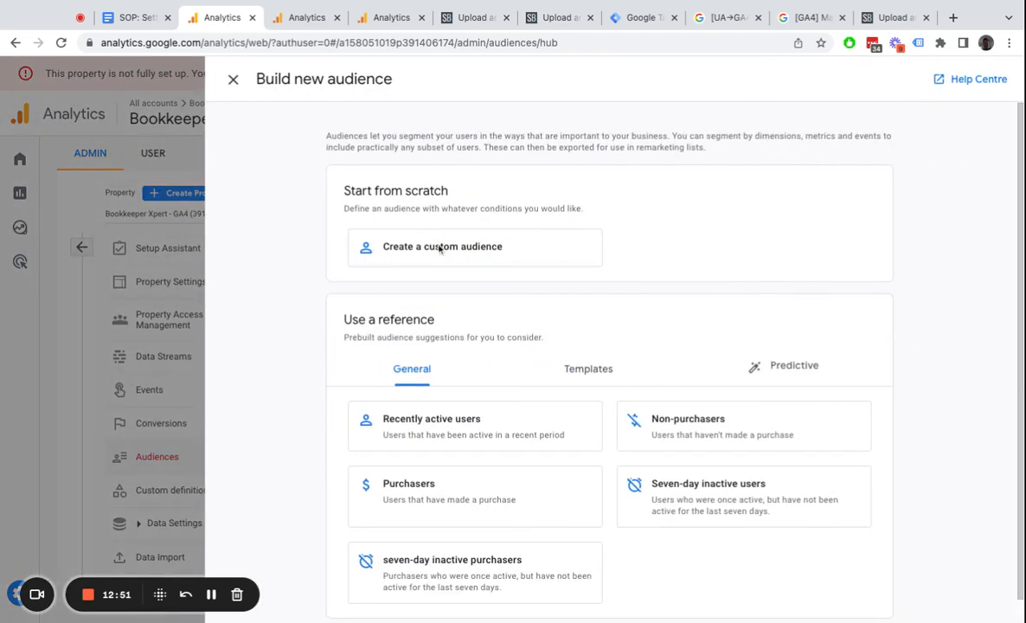
{"action": "left_click", "coordinate": [440, 248]}
{"action": "left_click", "coordinate": [281, 79]}
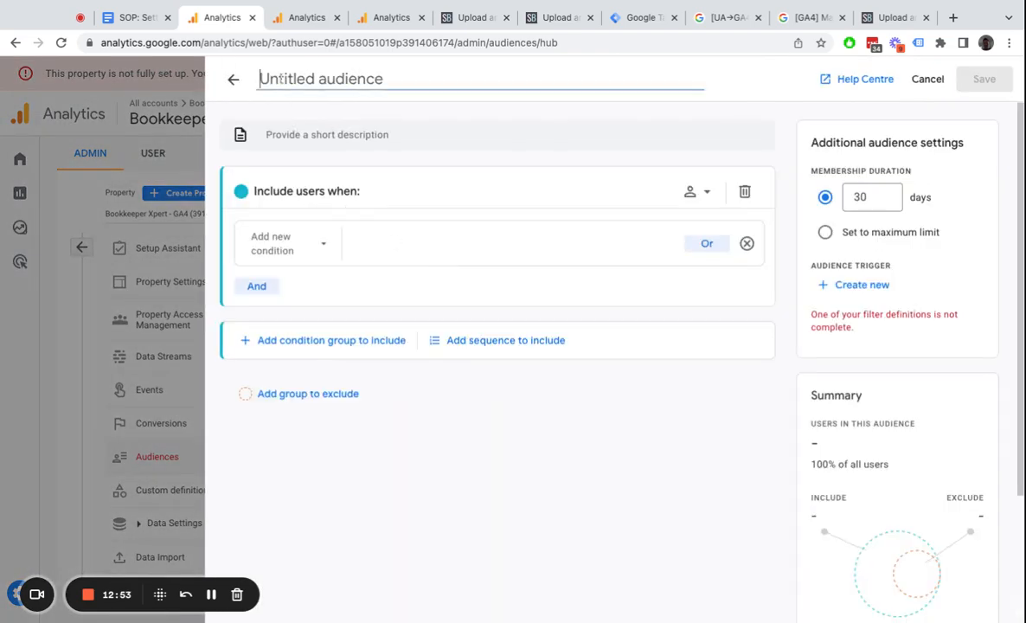
{"action": "type", "text": "time "}
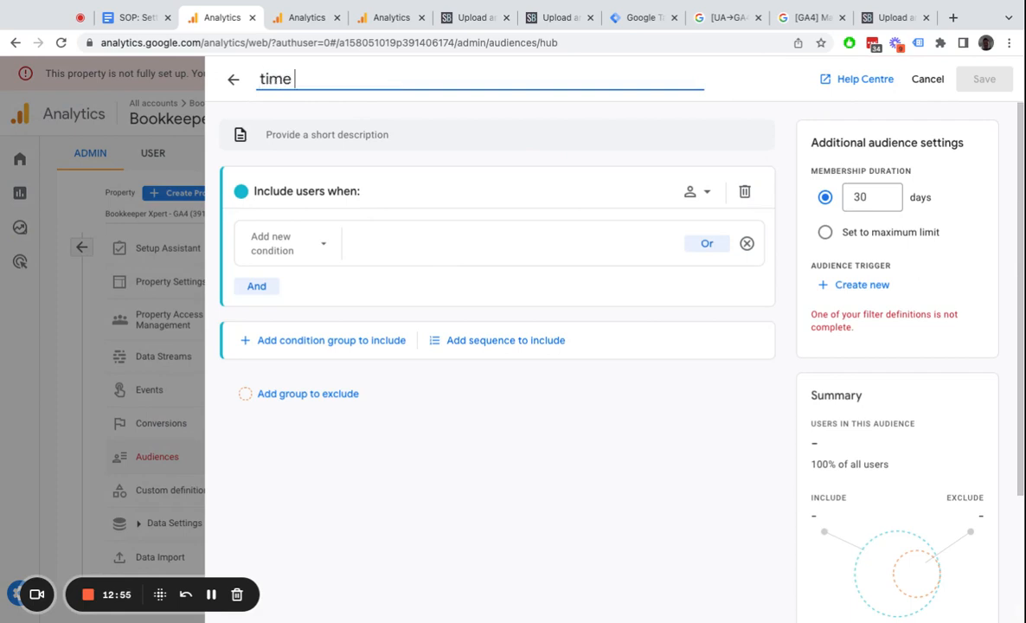
{"action": "type", "text": "on site 3min"}
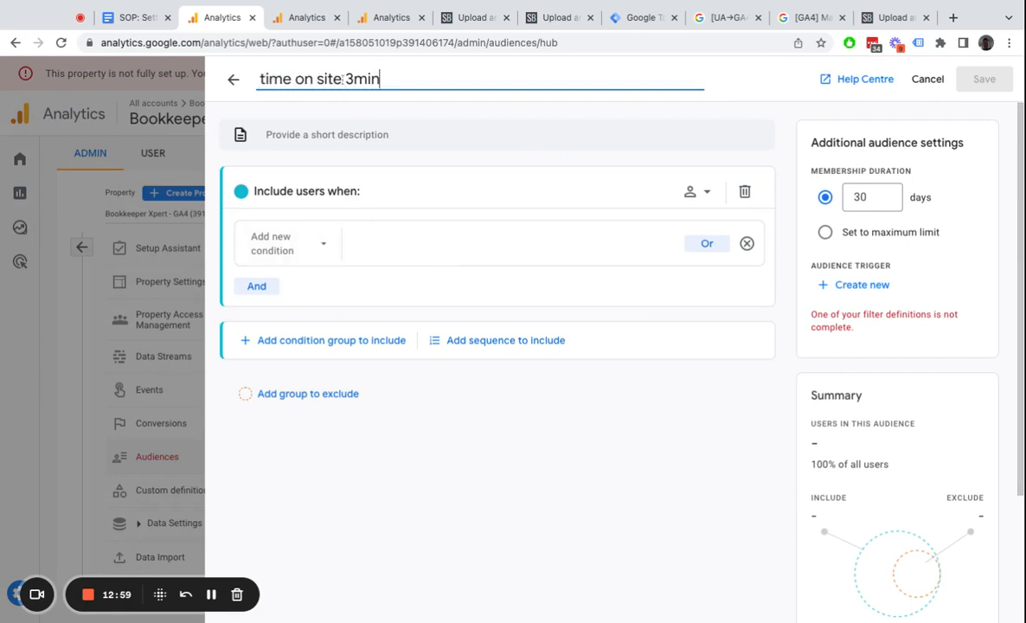
- Choose the session-scoped Session duration metric as the audience's include condition
{"action": "left_click", "coordinate": [293, 264]}
{"action": "scroll", "coordinate": [304, 334], "scroll_direction": "down", "scroll_amount": 2}
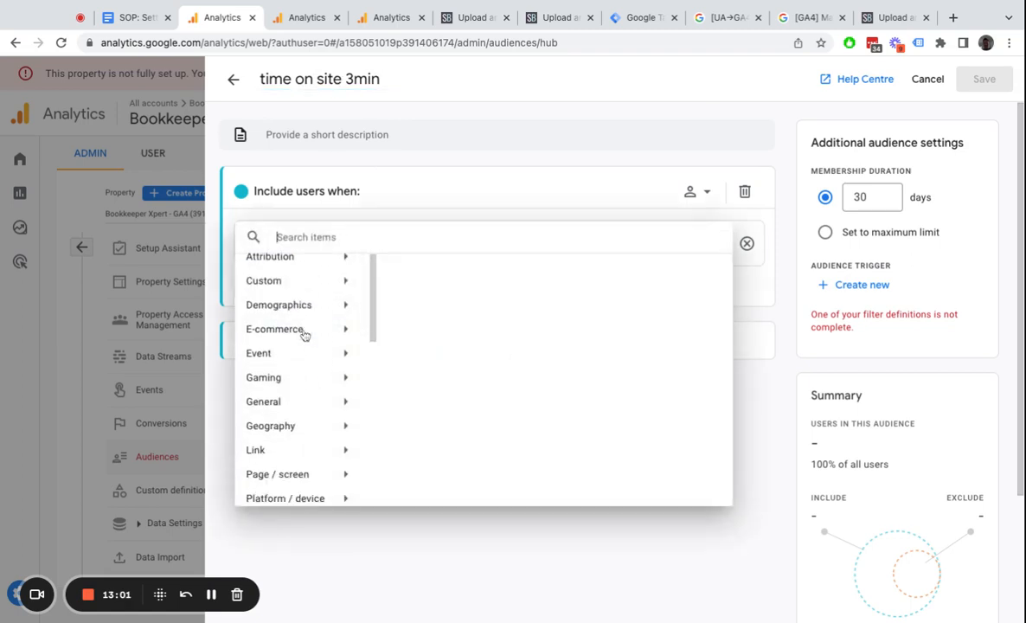
{"action": "scroll", "coordinate": [304, 318], "scroll_direction": "up", "scroll_amount": 2}
{"action": "scroll", "coordinate": [300, 316], "scroll_direction": "down", "scroll_amount": 10}
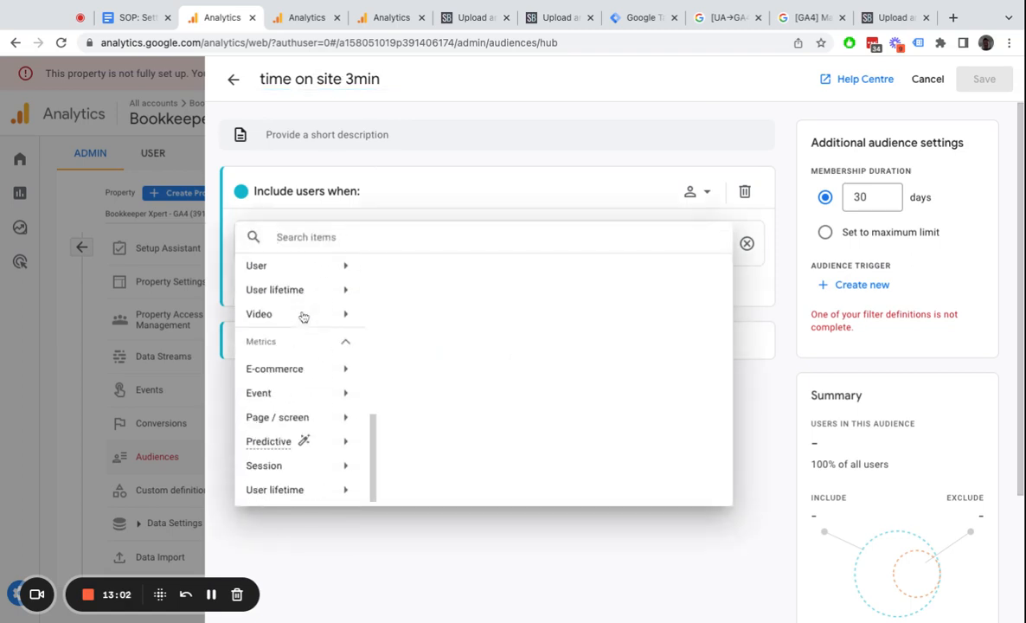
{"action": "left_click", "coordinate": [291, 396]}
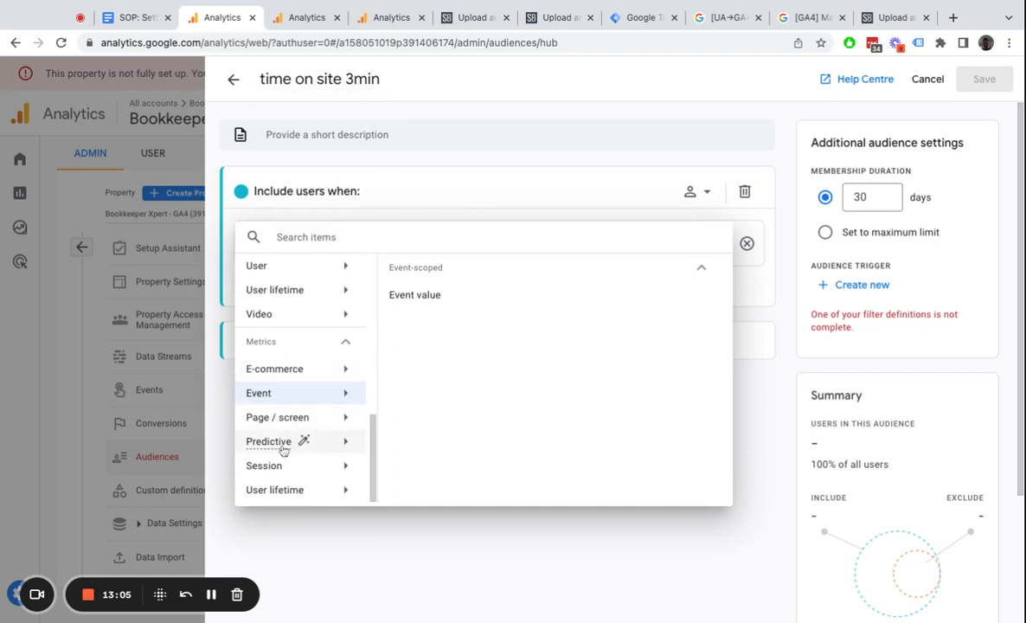
{"action": "left_click", "coordinate": [286, 472]}
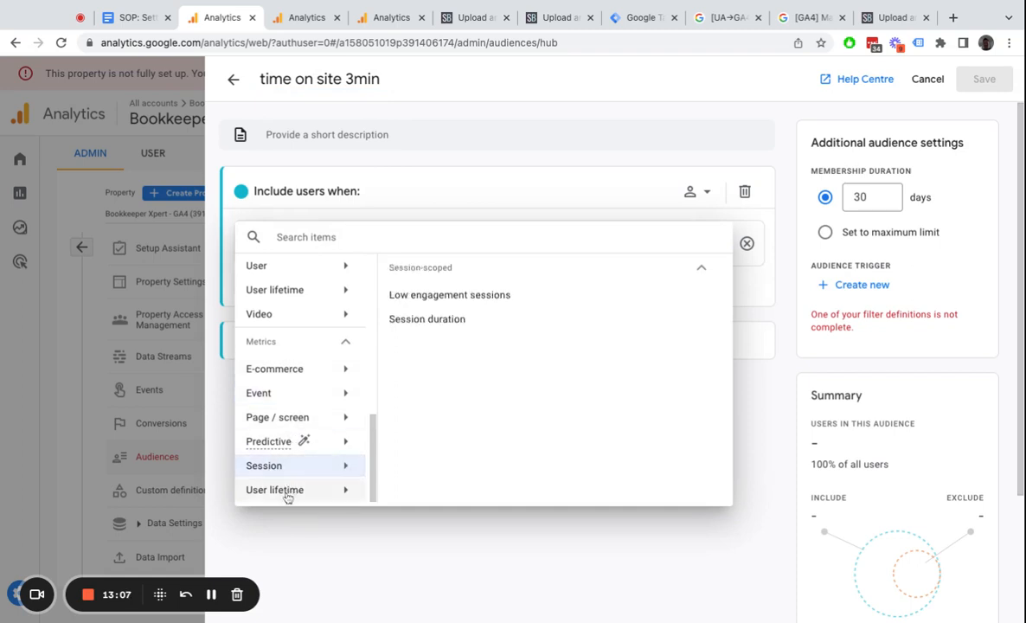
{"action": "left_click", "coordinate": [286, 490]}
{"action": "left_click", "coordinate": [286, 471]}
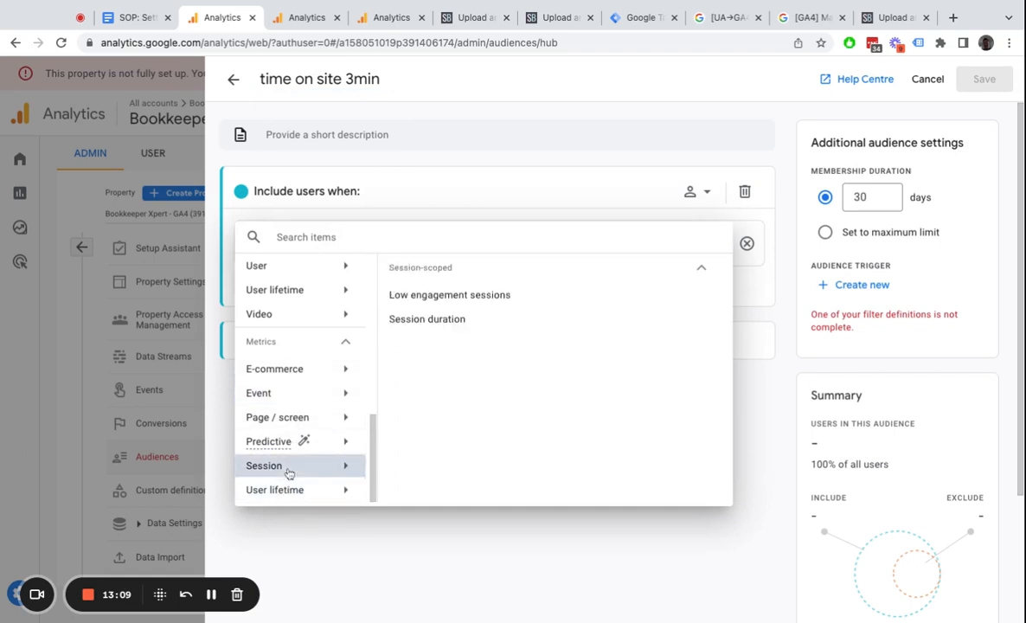
{"action": "left_click", "coordinate": [437, 320]}
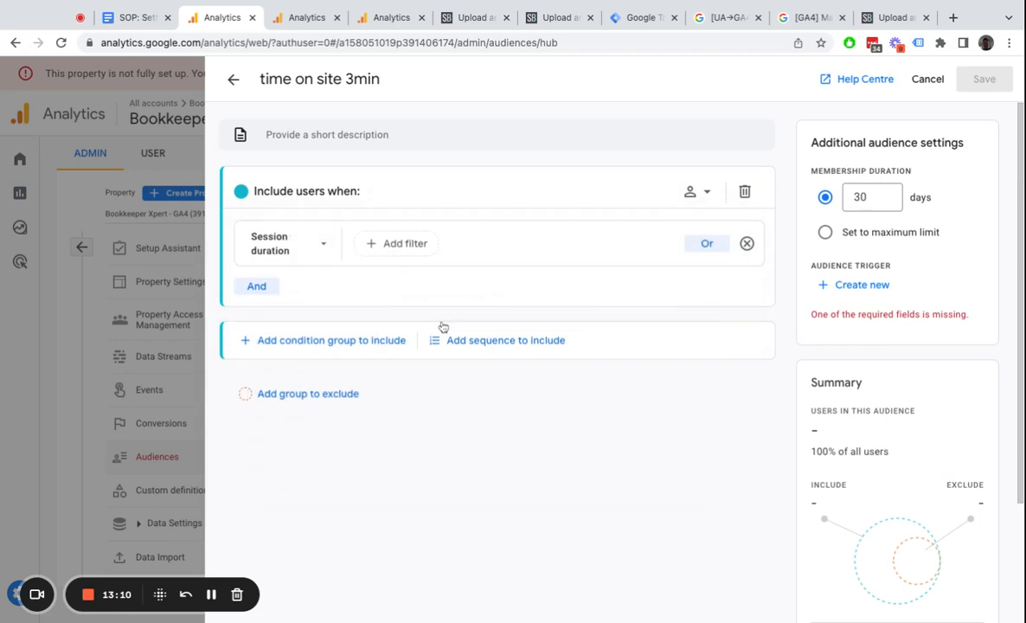
- Add a filter to the Session duration condition requiring a value greater than 2
{"action": "left_click", "coordinate": [403, 245]}
{"action": "left_click", "coordinate": [423, 275]}
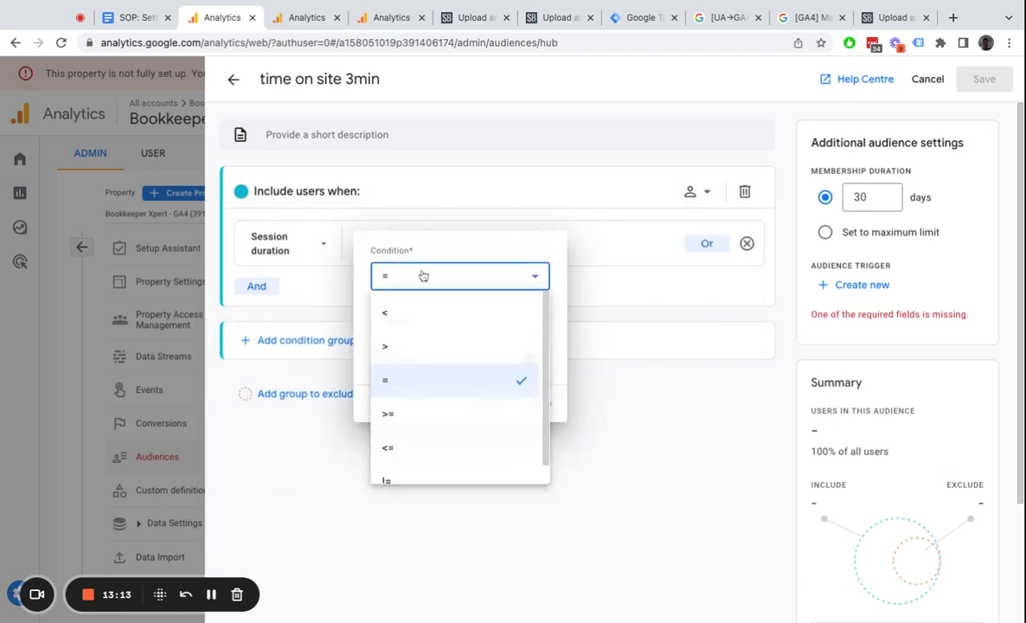
{"action": "left_click", "coordinate": [407, 346]}
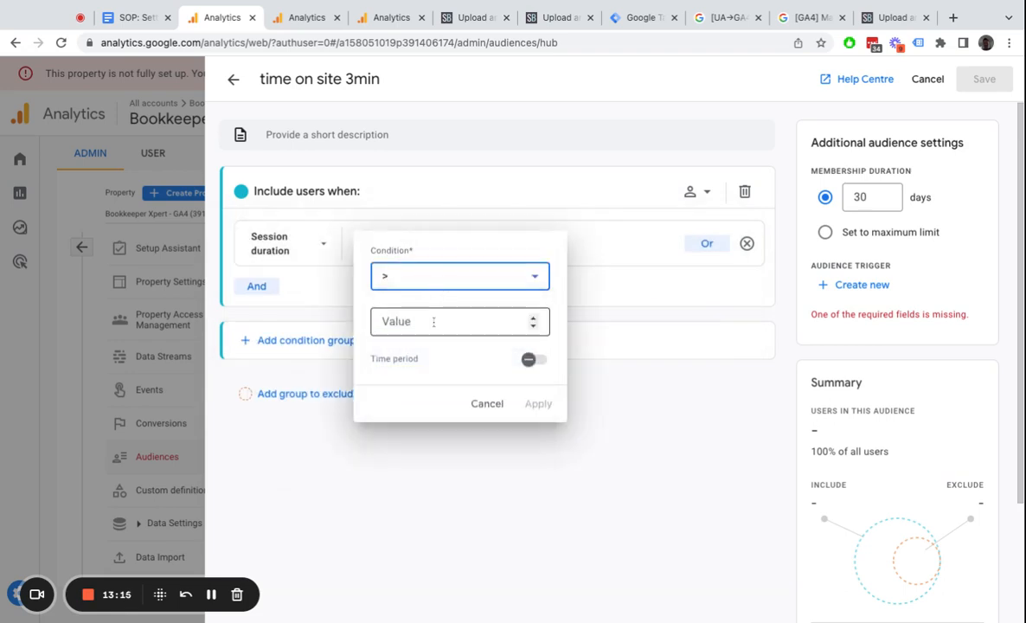
{"action": "left_click", "coordinate": [433, 321]}
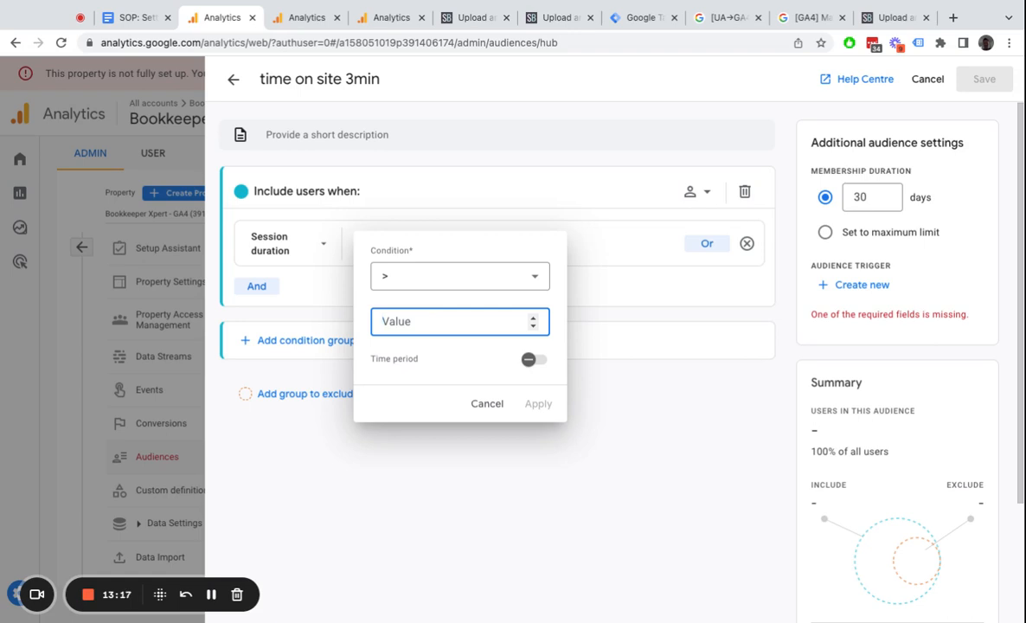
{"action": "type", "text": "2"}
{"action": "left_click", "coordinate": [538, 403]}
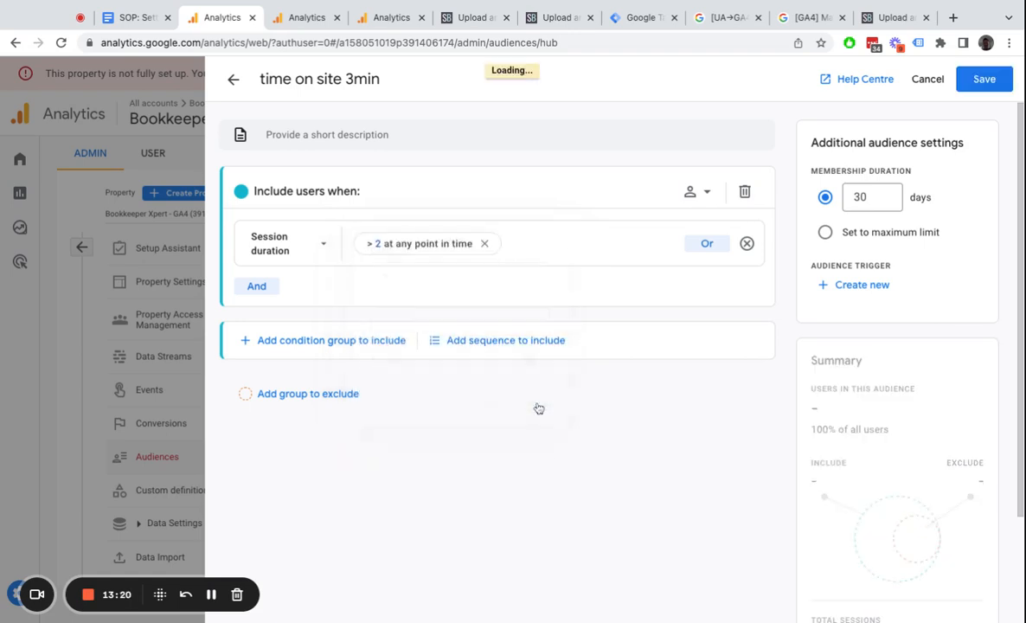
- Set the membership duration to the maximum limit and save an audience trigger event named engagement_3mins, copying that name
{"action": "left_click", "coordinate": [828, 235]}
{"action": "left_click", "coordinate": [850, 285]}
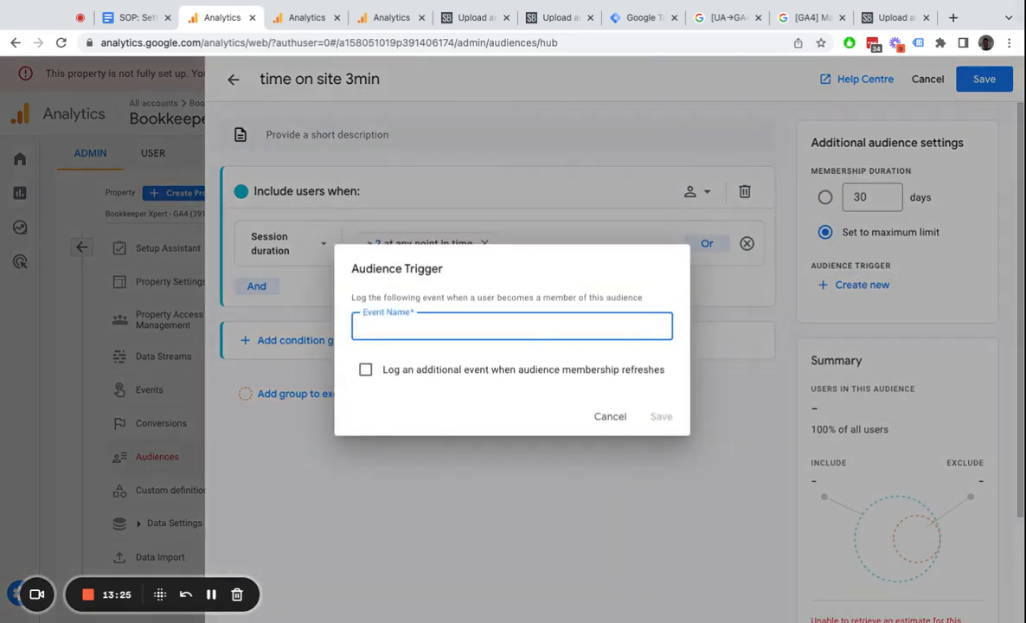
{"action": "type", "text": "engagement"}
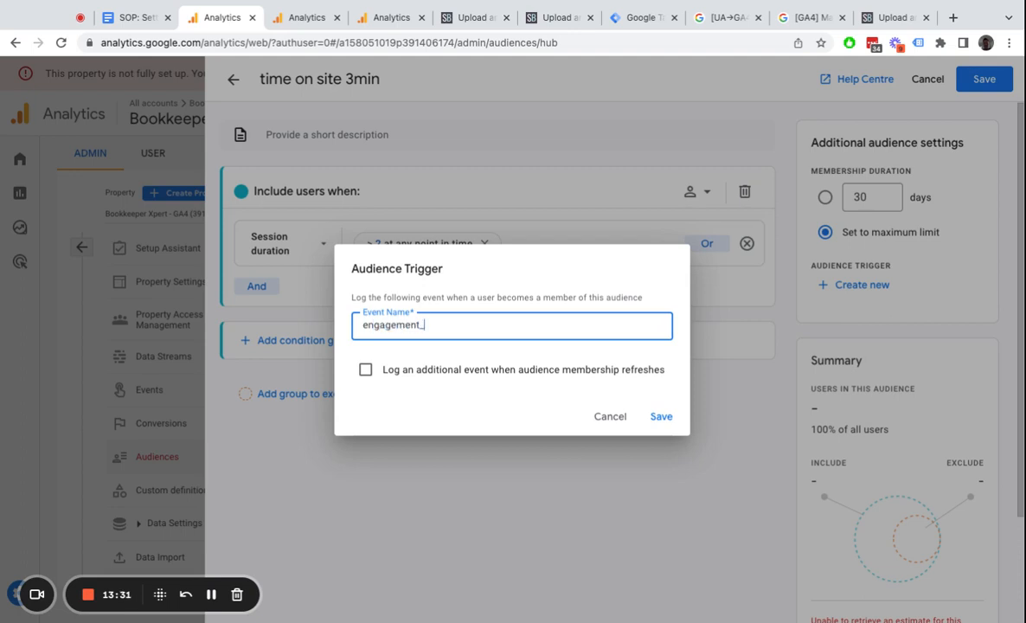
{"action": "type", "text": "_3mins"}
{"action": "double_click", "coordinate": [416, 325]}
{"action": "key", "text": "ctrl+c"}
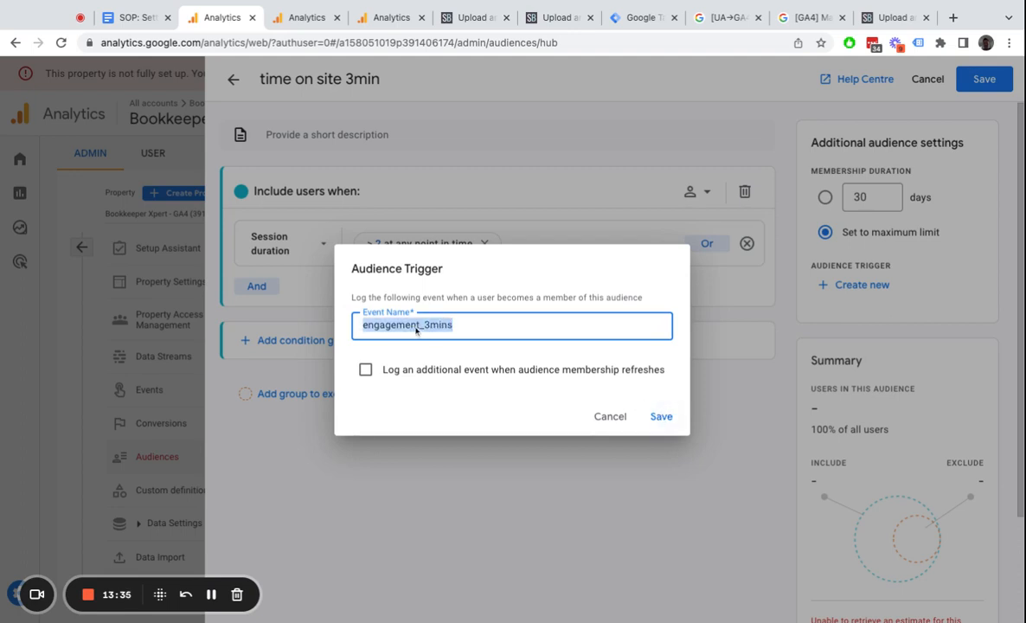
{"action": "left_click", "coordinate": [658, 422]}
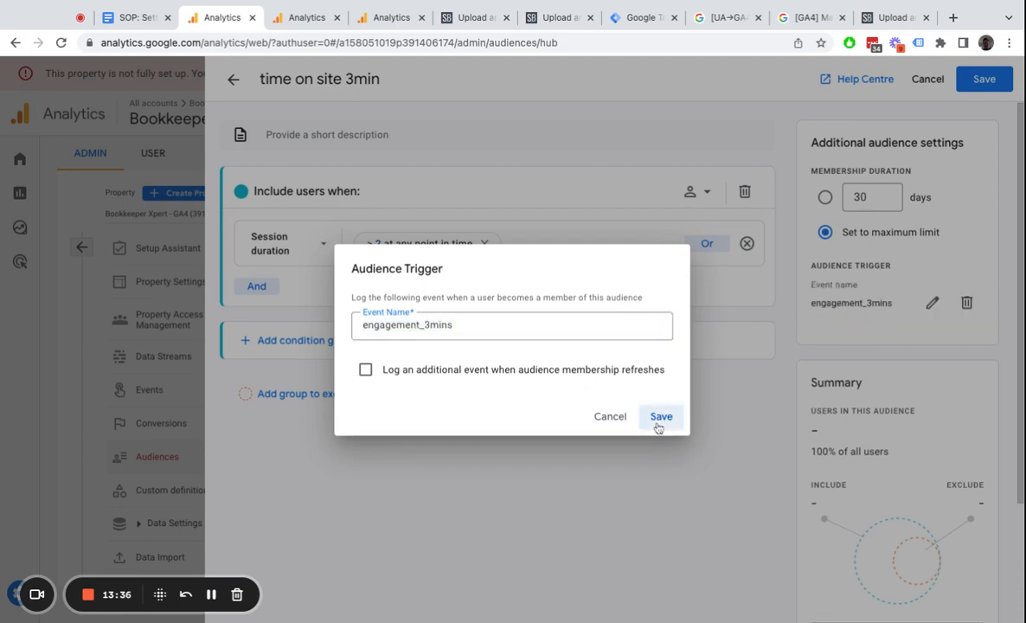
- Discard the unsaved audience and add a new conversion event named engagement_3mins to the property
{"action": "left_click", "coordinate": [233, 78]}
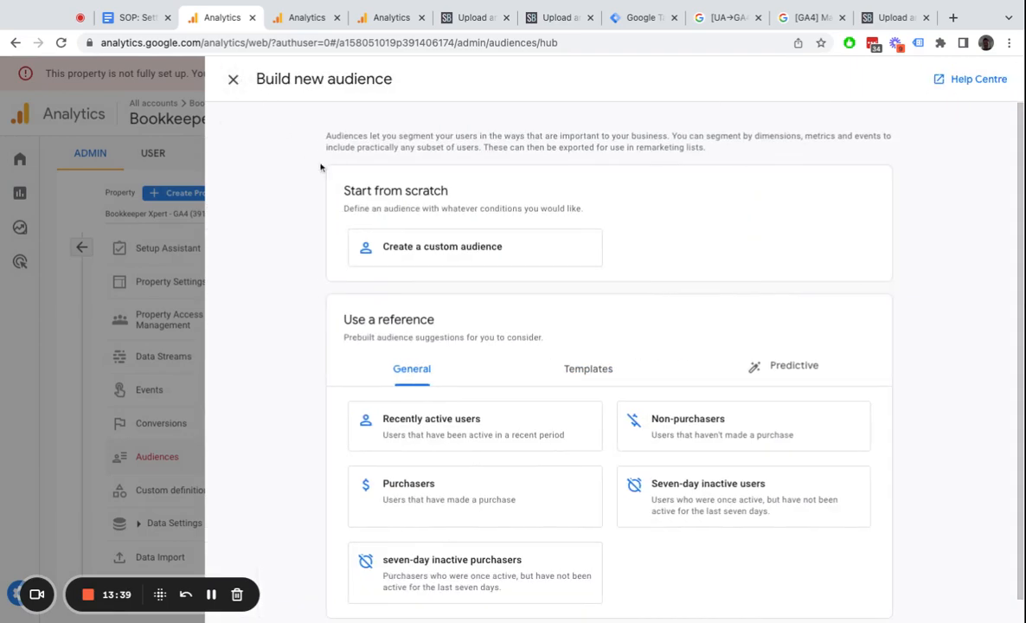
{"action": "left_click", "coordinate": [233, 79]}
{"action": "left_click", "coordinate": [180, 420]}
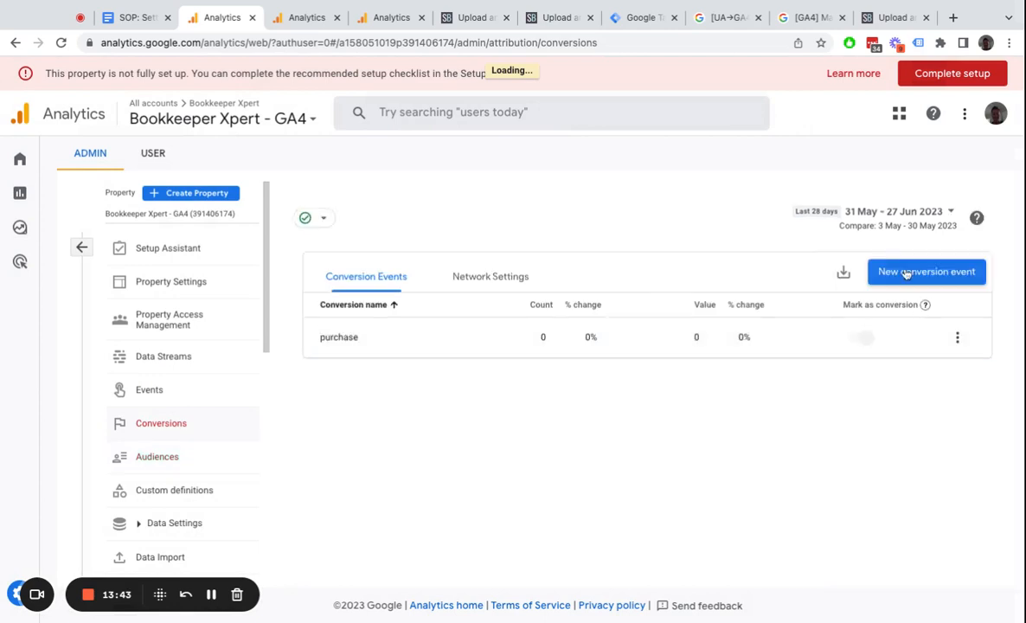
{"action": "left_click", "coordinate": [911, 270]}
{"action": "key", "text": "ctrl+v"}
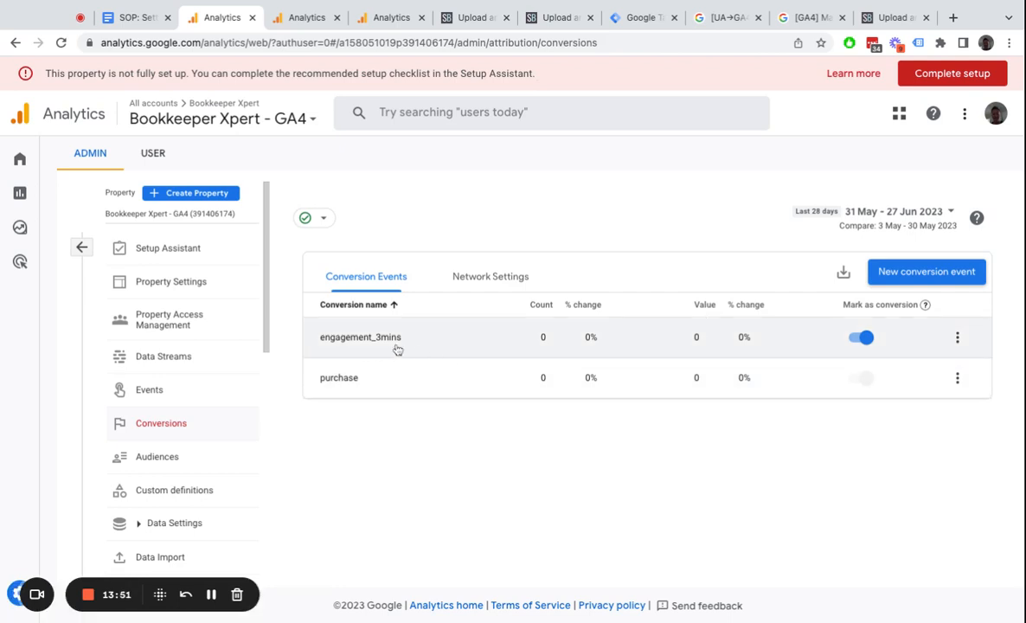
{"action": "left_click", "coordinate": [210, 594]}
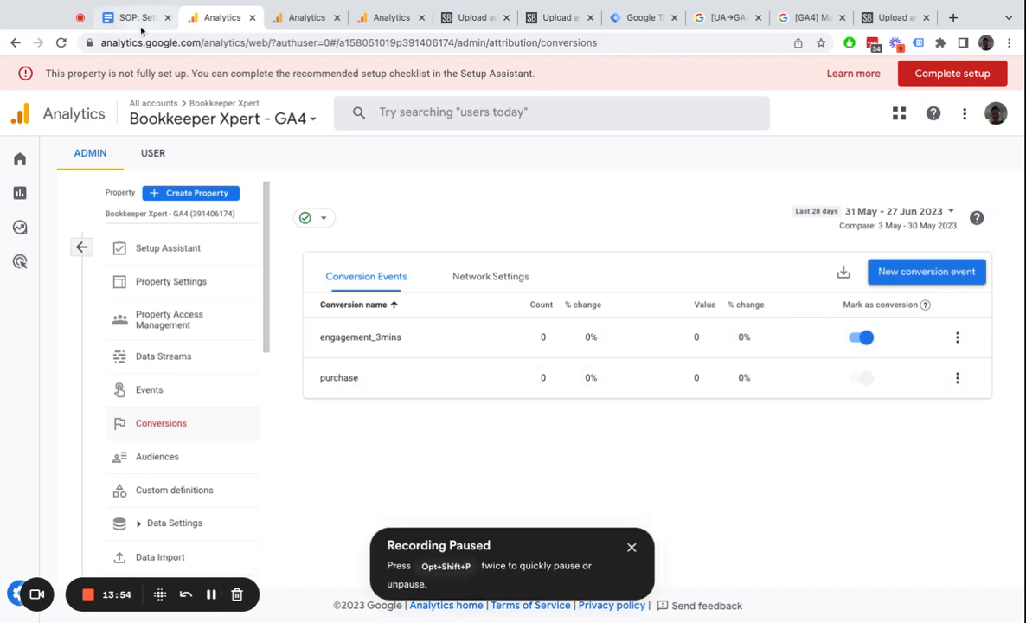
- Switch to the SOP document in Google Docs and review the events and conversions items and the Advanced tactics list
{"action": "left_click", "coordinate": [141, 29]}
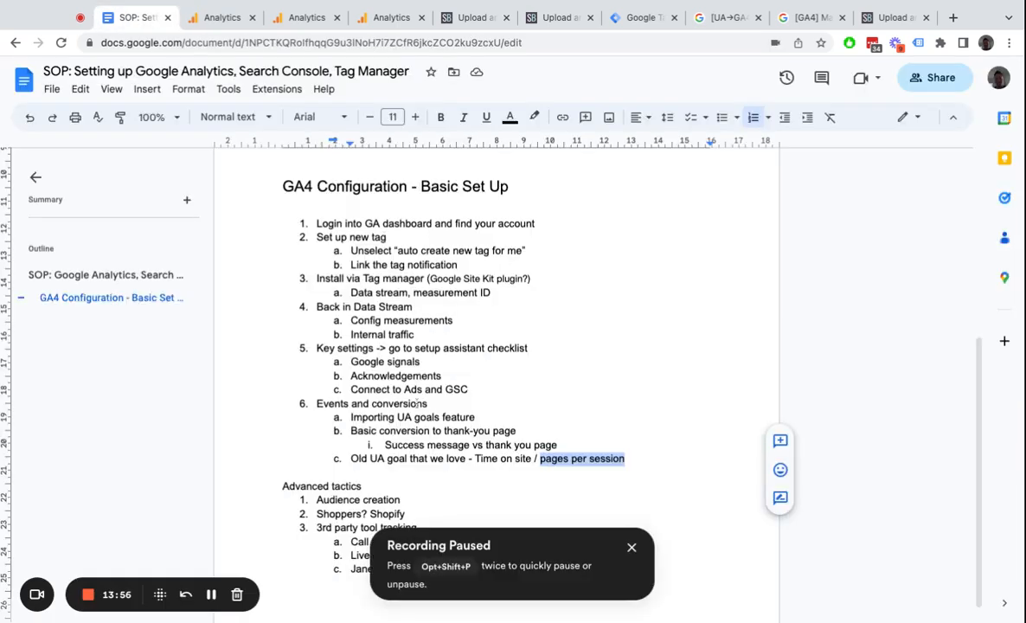
{"action": "left_click", "coordinate": [412, 415]}
{"action": "scroll", "coordinate": [412, 416], "scroll_direction": "down", "scroll_amount": 1}
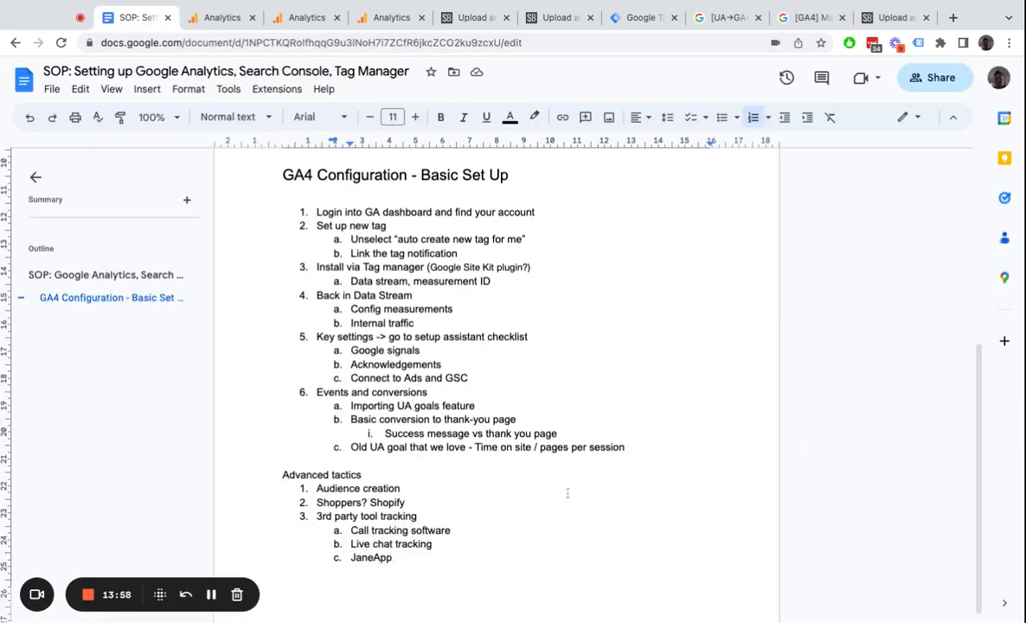
{"action": "scroll", "coordinate": [441, 405], "scroll_direction": "down", "scroll_amount": 1}
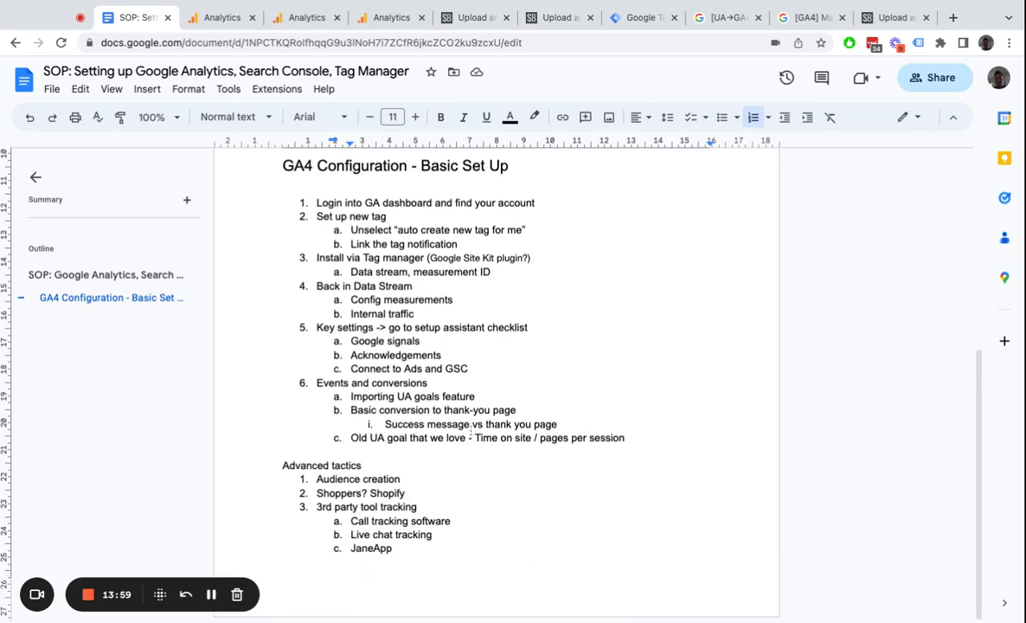
{"action": "triple_click", "coordinate": [344, 479]}
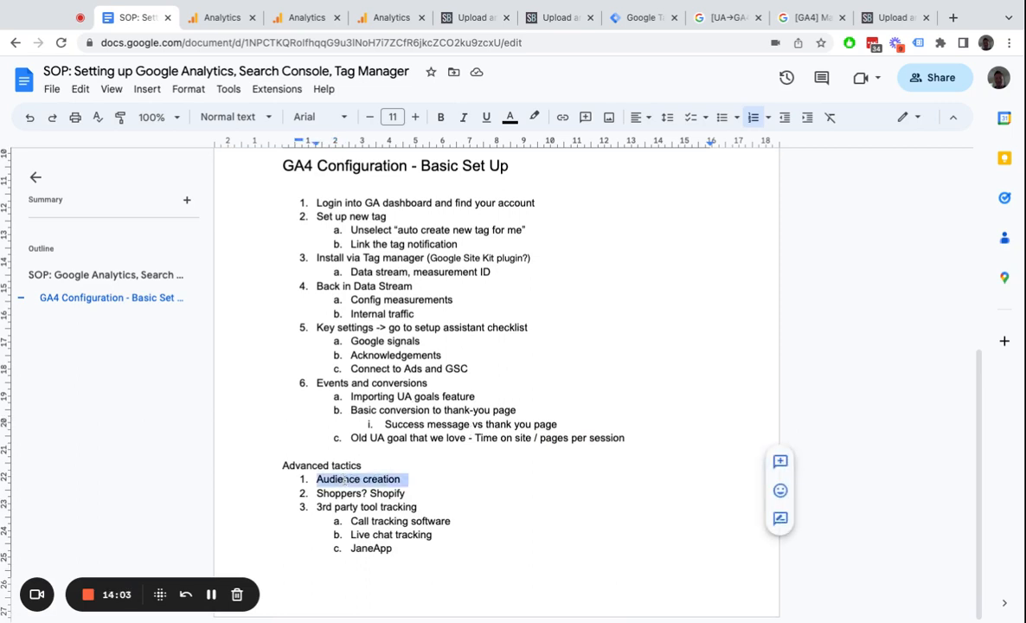
{"action": "left_click", "coordinate": [410, 480]}
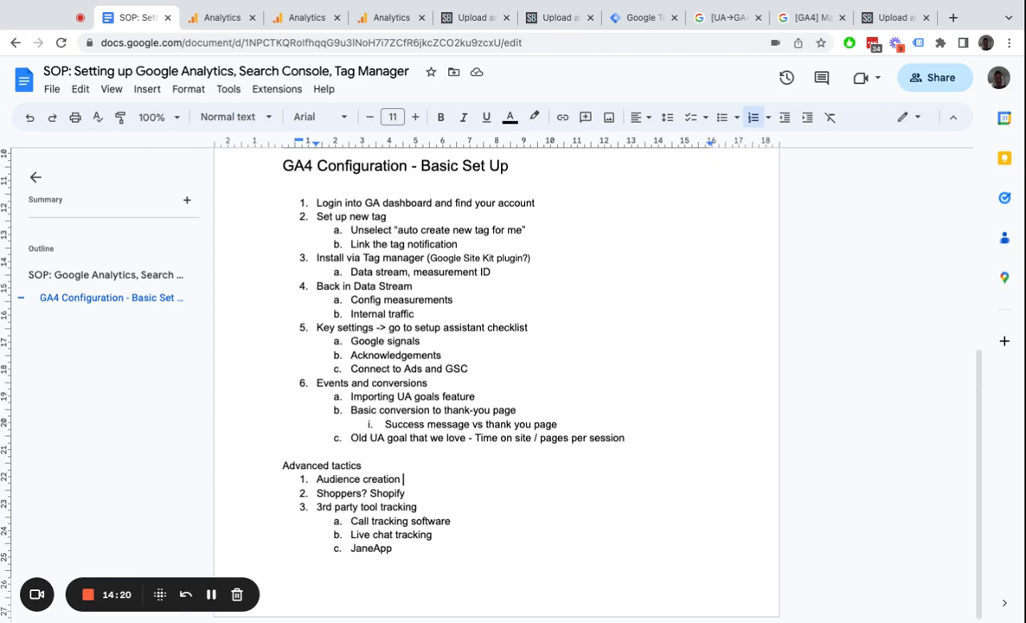
{"action": "triple_click", "coordinate": [385, 493]}
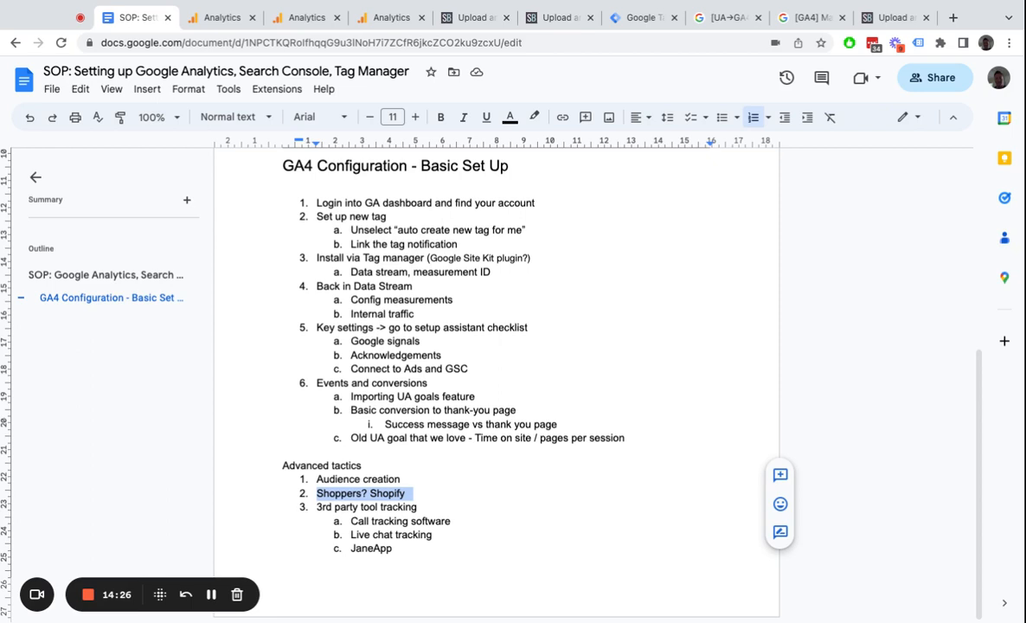
{"action": "double_click", "coordinate": [368, 507]}
{"action": "double_click", "coordinate": [405, 507]}
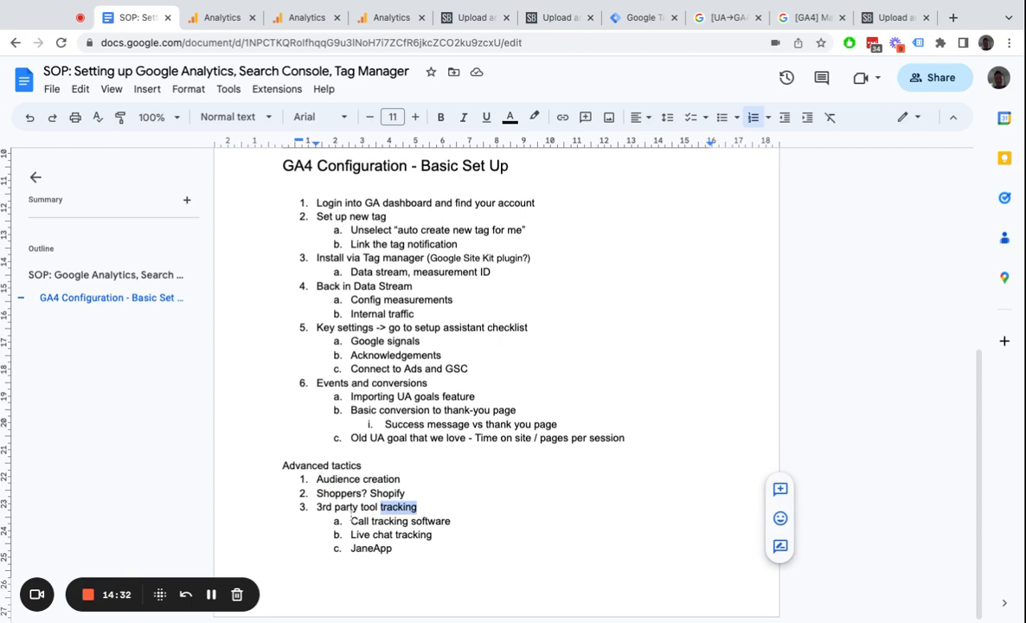
{"action": "triple_click", "coordinate": [365, 507]}
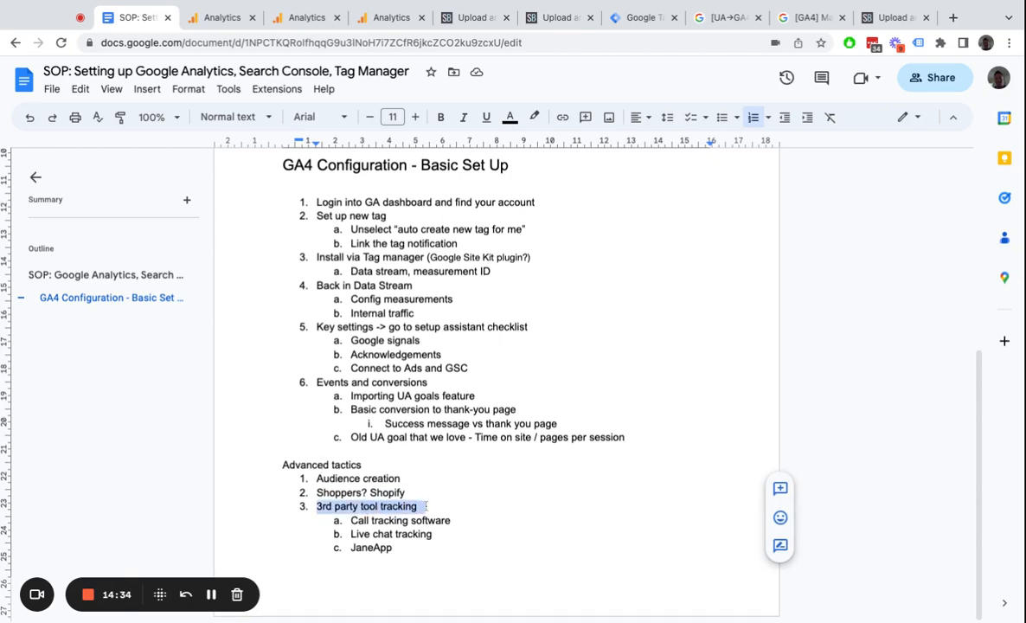
{"action": "left_click", "coordinate": [447, 507]}
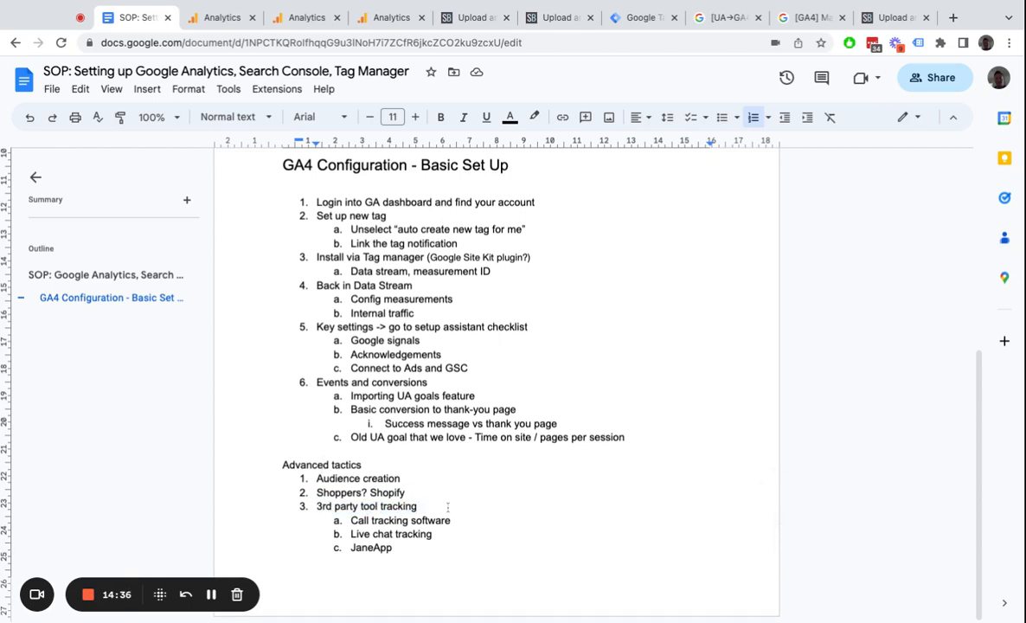